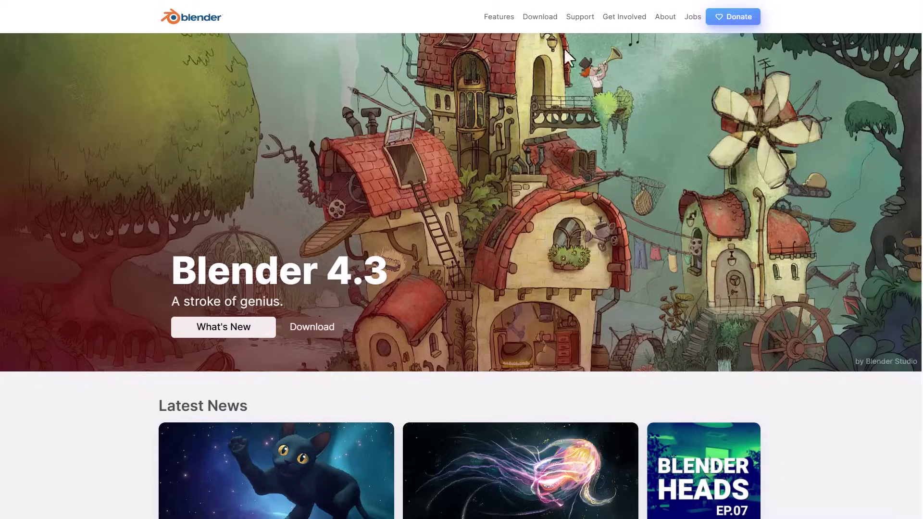
Step: Go from blender.org's Download page to the Blender Experimental daily builds page
{"action": "left_click", "coordinate": [542, 19]}
{"action": "scroll", "coordinate": [439, 231], "scroll_direction": "down", "scroll_amount": 20}
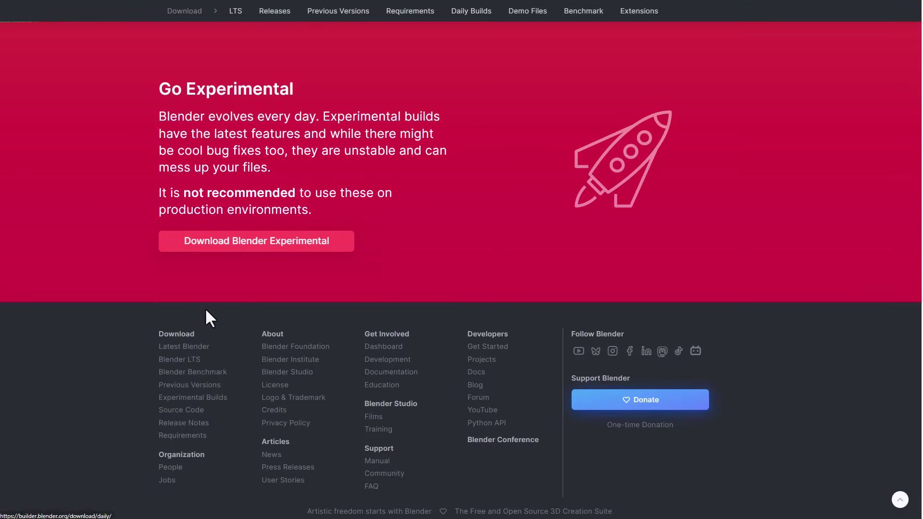
{"action": "left_click", "coordinate": [256, 244]}
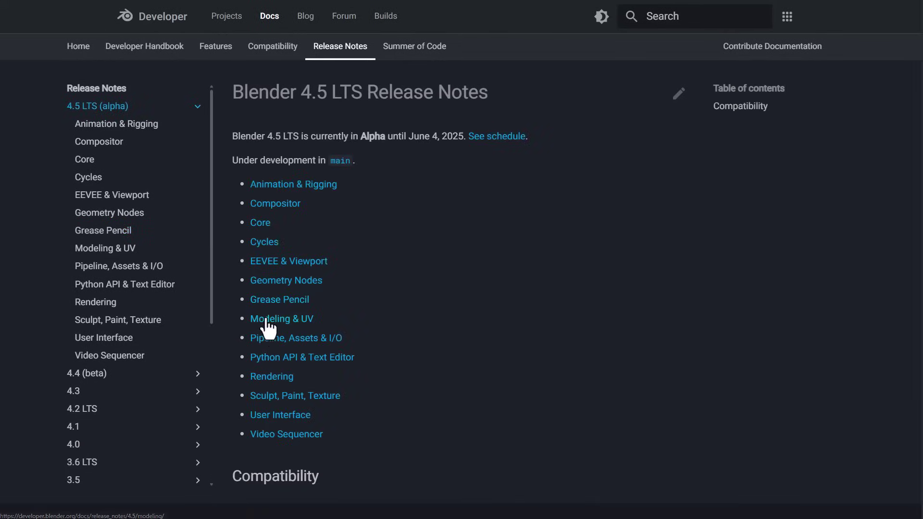
Step: Browse the 4.5 LTS Modeling & UV, Python API and User Interface notes, then reach the 4.4 notes
{"action": "left_click", "coordinate": [264, 319]}
{"action": "key", "text": "alt+Left"}
{"action": "left_click", "coordinate": [273, 358]}
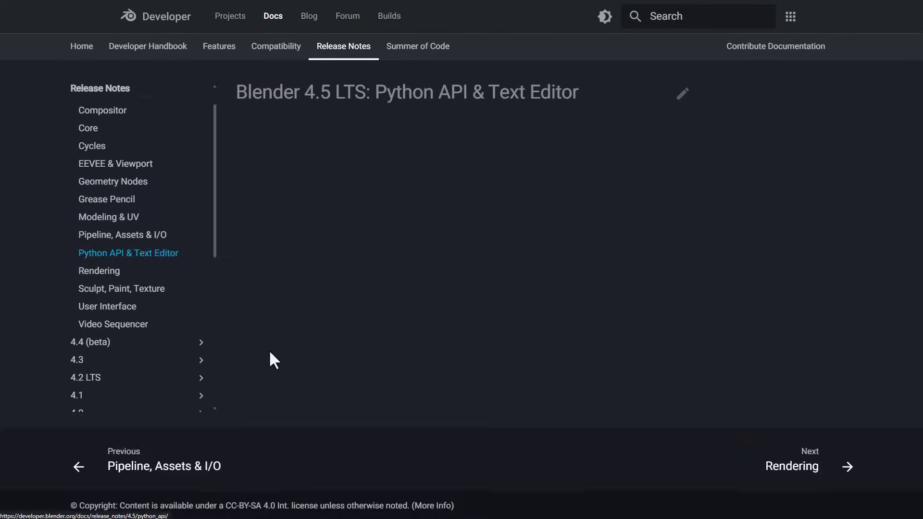
{"action": "key", "text": "alt+Left"}
{"action": "left_click", "coordinate": [274, 416]}
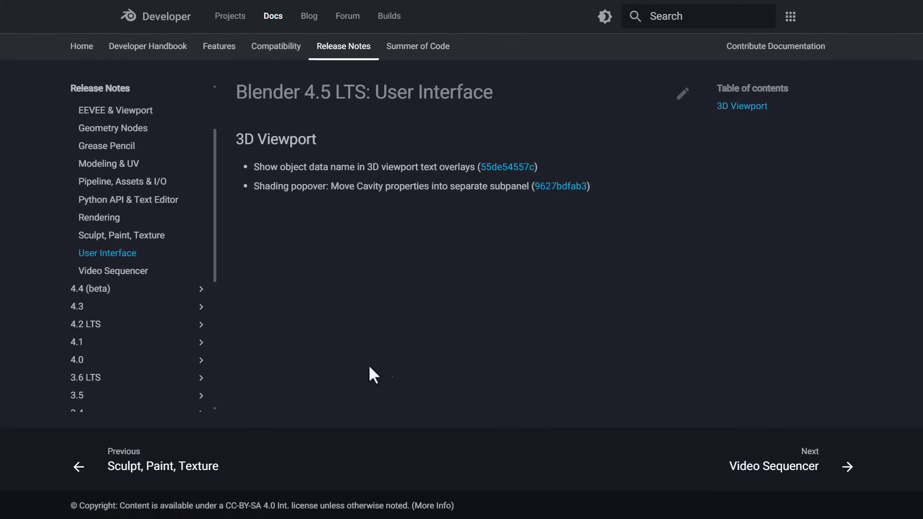
{"action": "key", "text": "alt+Left"}
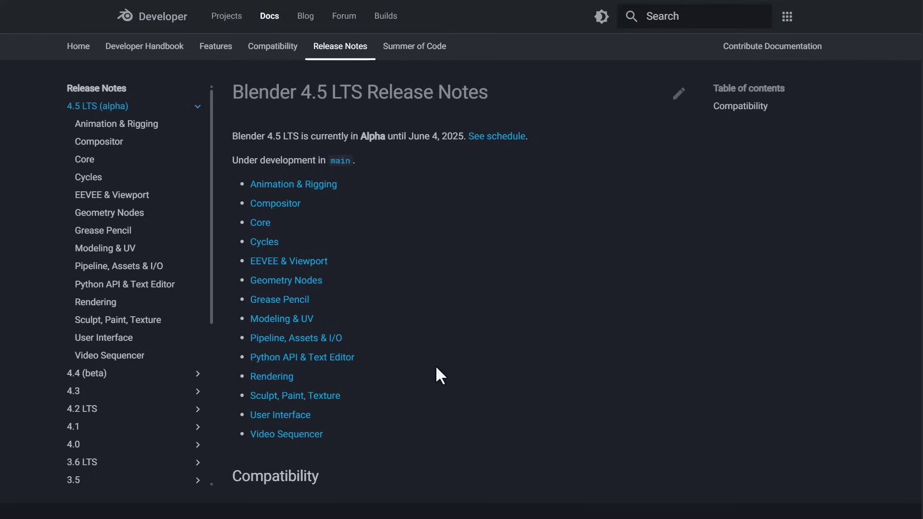
{"action": "key", "text": "alt+Left"}
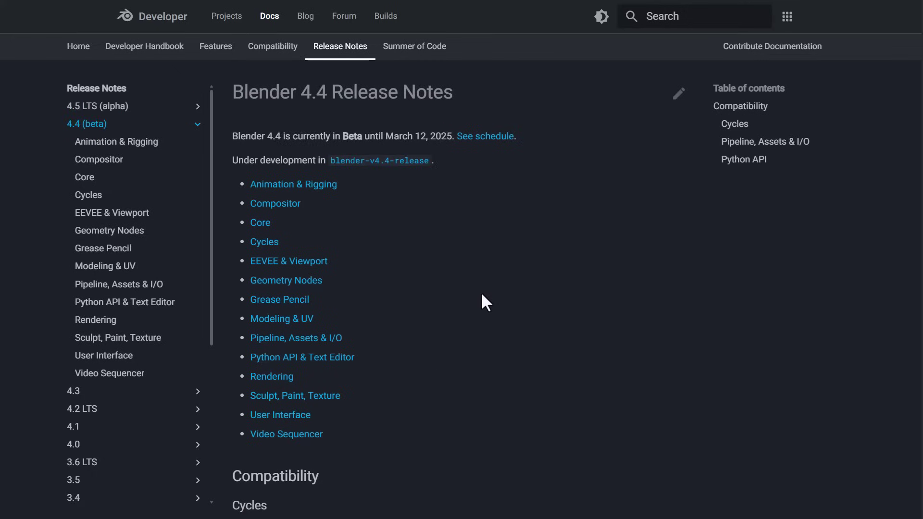
{"action": "key", "text": "alt+Left"}
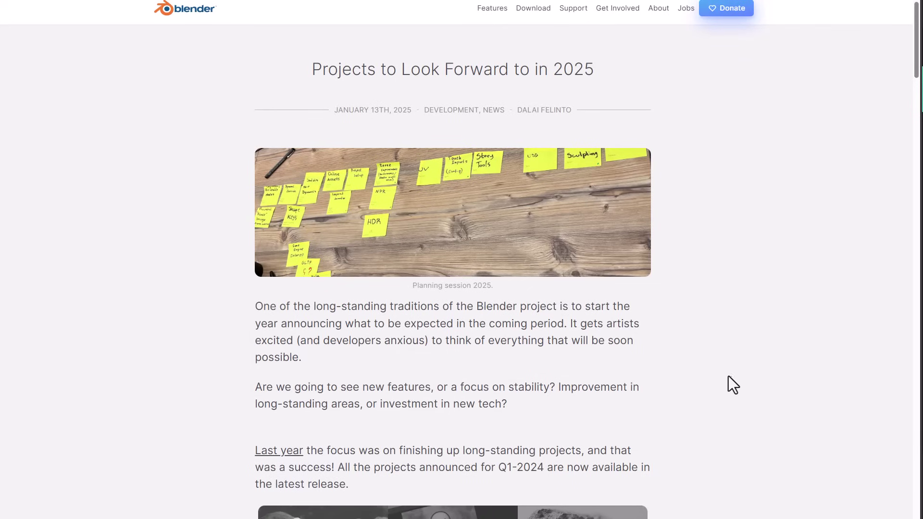
Step: Scroll the 2025 projects article down to its Node Systems project list
{"action": "scroll", "coordinate": [731, 381], "scroll_direction": "down", "scroll_amount": 4}
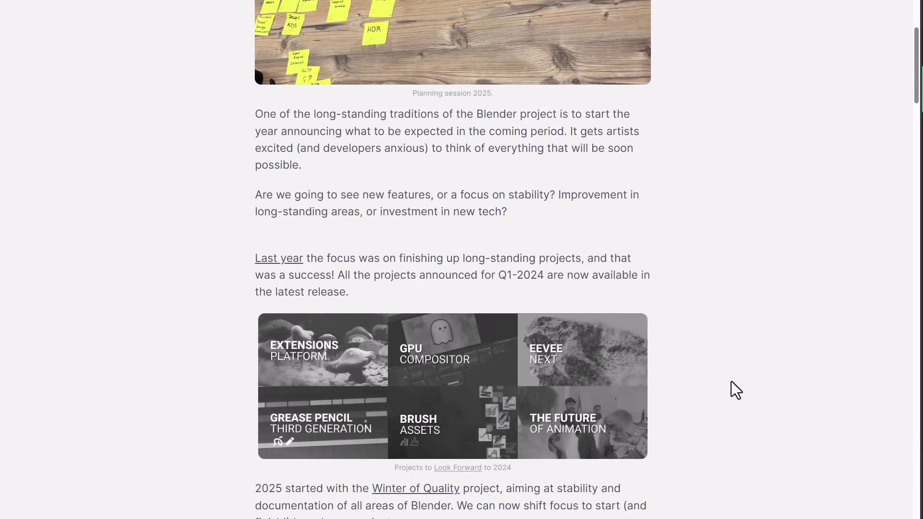
{"action": "scroll", "coordinate": [730, 381], "scroll_direction": "down", "scroll_amount": 2}
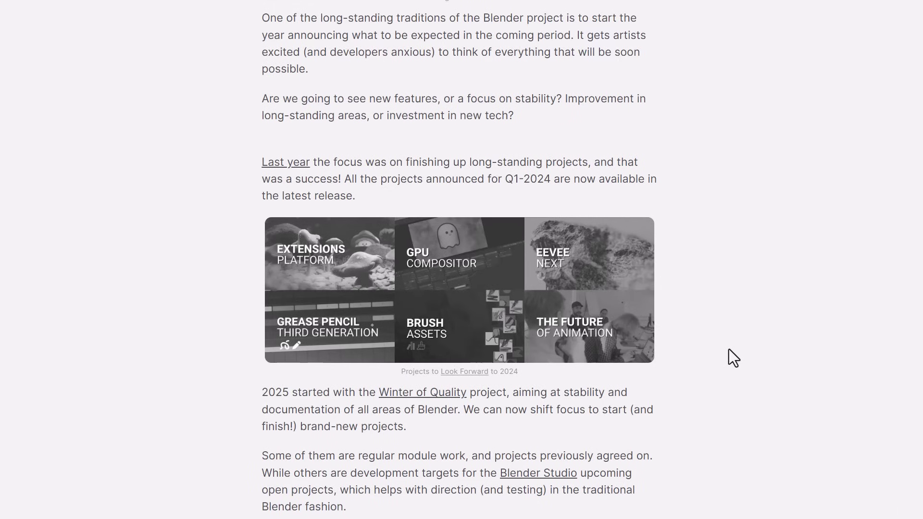
{"action": "scroll", "coordinate": [728, 350], "scroll_direction": "down", "scroll_amount": 4}
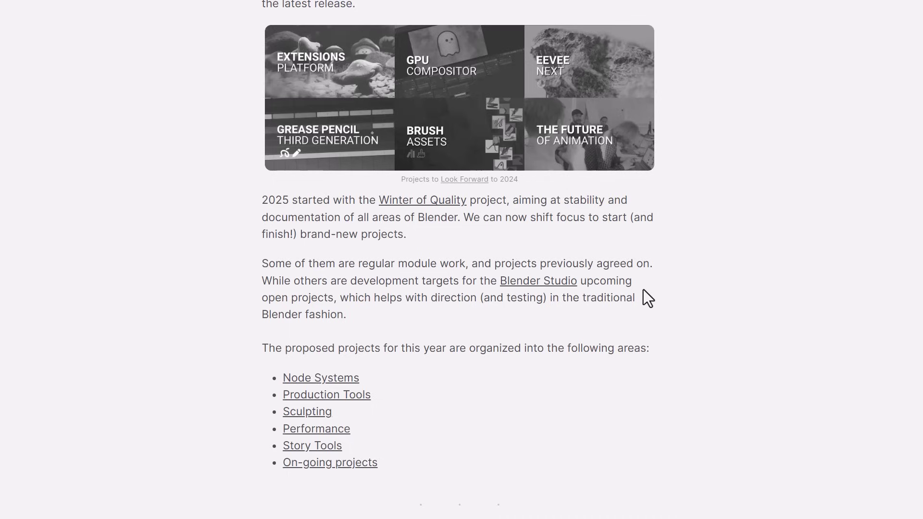
{"action": "scroll", "coordinate": [644, 292], "scroll_direction": "down", "scroll_amount": 2}
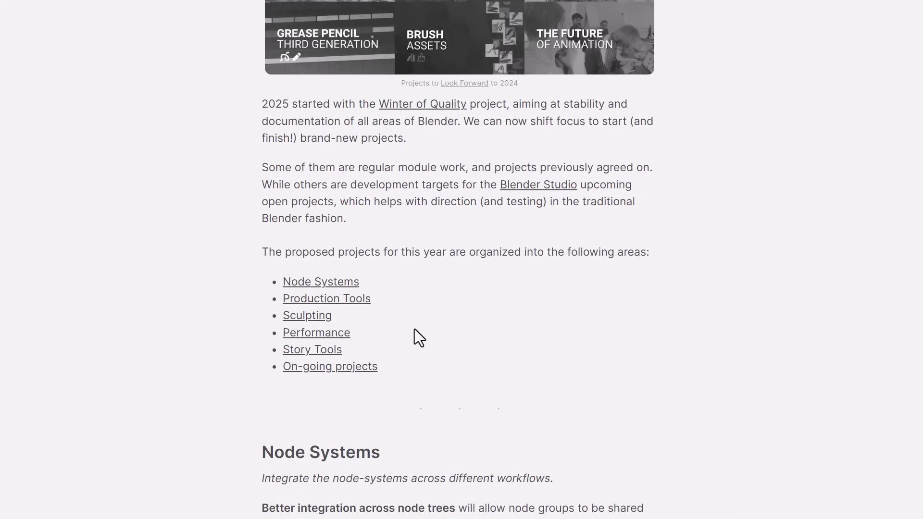
Step: Read through the On-going Projects, Sculpting and Releases sections, then scroll back up
{"action": "scroll", "coordinate": [576, 343], "scroll_direction": "down", "scroll_amount": 20}
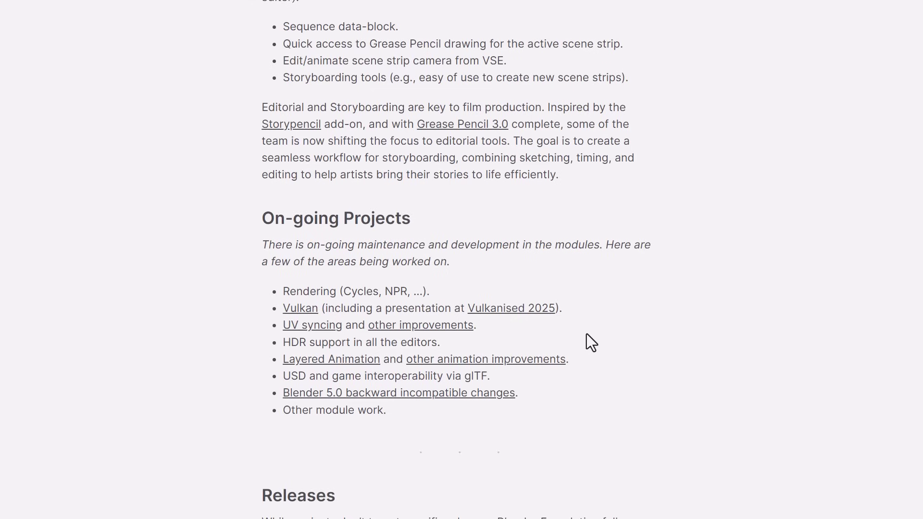
{"action": "scroll", "coordinate": [586, 333], "scroll_direction": "down", "scroll_amount": 1}
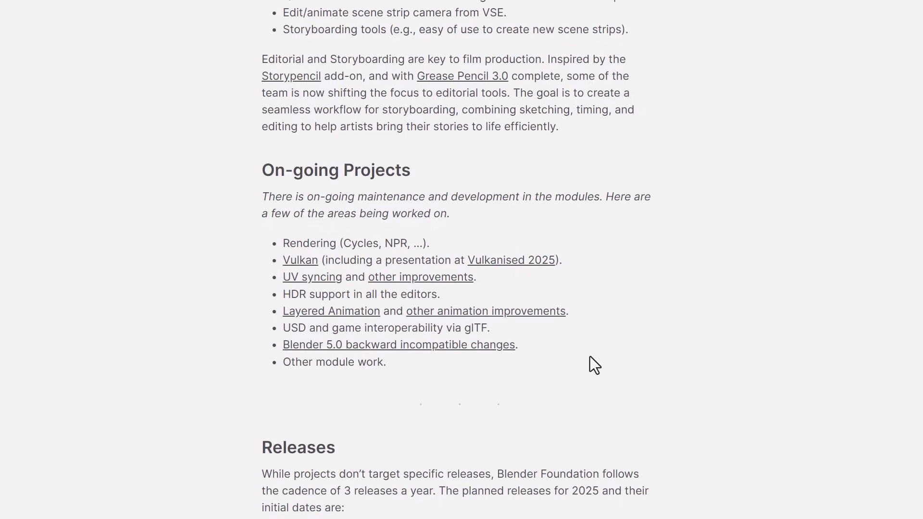
{"action": "scroll", "coordinate": [590, 356], "scroll_direction": "down", "scroll_amount": 1}
{"action": "scroll", "coordinate": [589, 357], "scroll_direction": "up", "scroll_amount": 12}
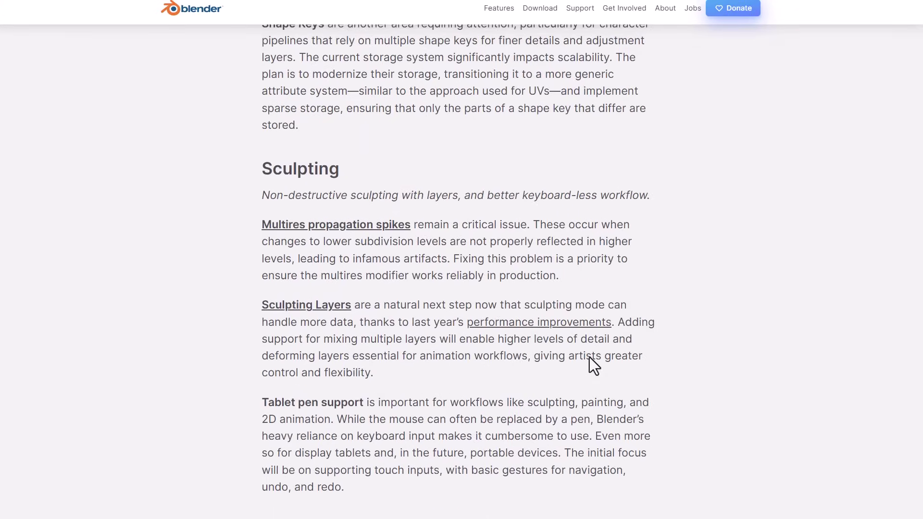
{"action": "scroll", "coordinate": [626, 352], "scroll_direction": "down", "scroll_amount": 10}
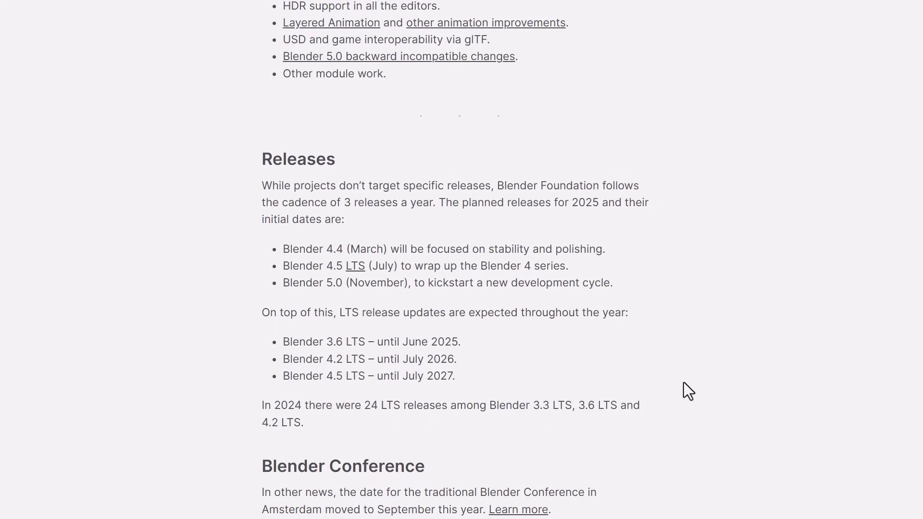
{"action": "scroll", "coordinate": [672, 416], "scroll_direction": "down", "scroll_amount": 20}
{"action": "scroll", "coordinate": [672, 417], "scroll_direction": "up", "scroll_amount": 15}
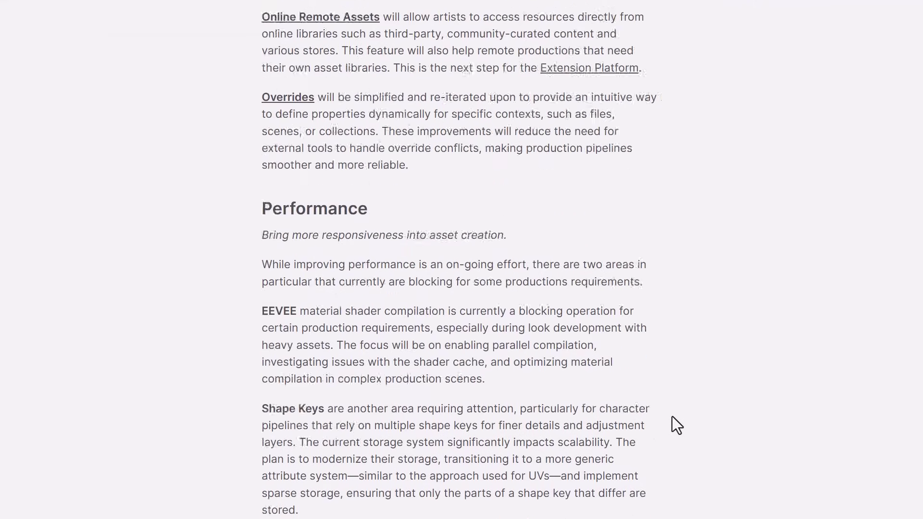
{"action": "scroll", "coordinate": [672, 416], "scroll_direction": "up", "scroll_amount": 14}
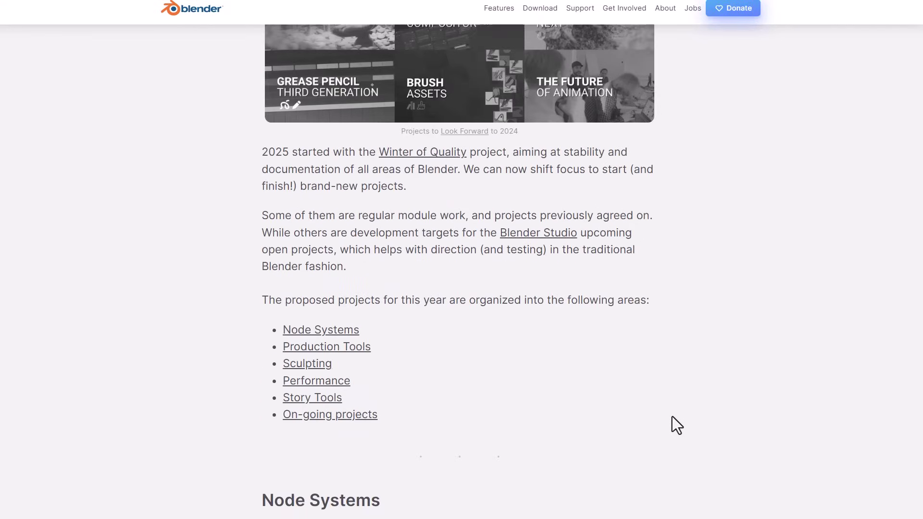
{"action": "scroll", "coordinate": [671, 417], "scroll_direction": "up", "scroll_amount": 3}
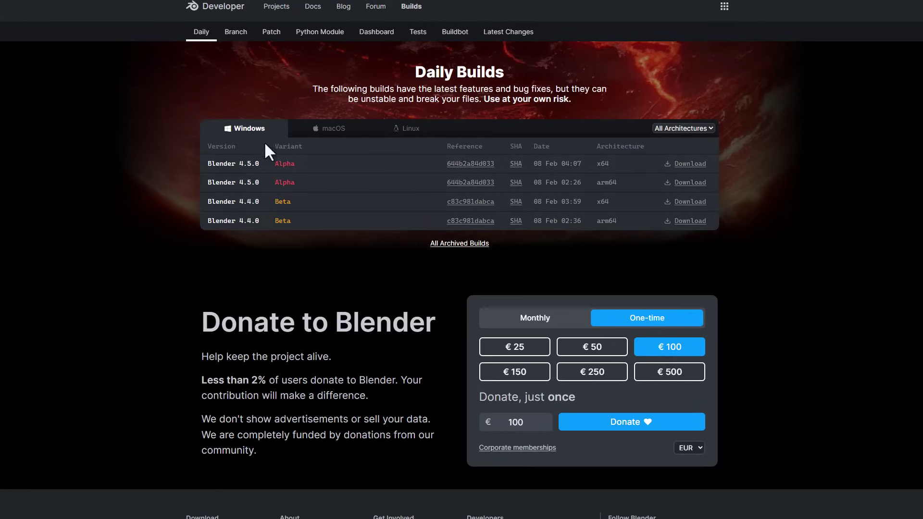
Step: Switch the Daily Builds table to the Linux builds
{"action": "left_click", "coordinate": [403, 135]}
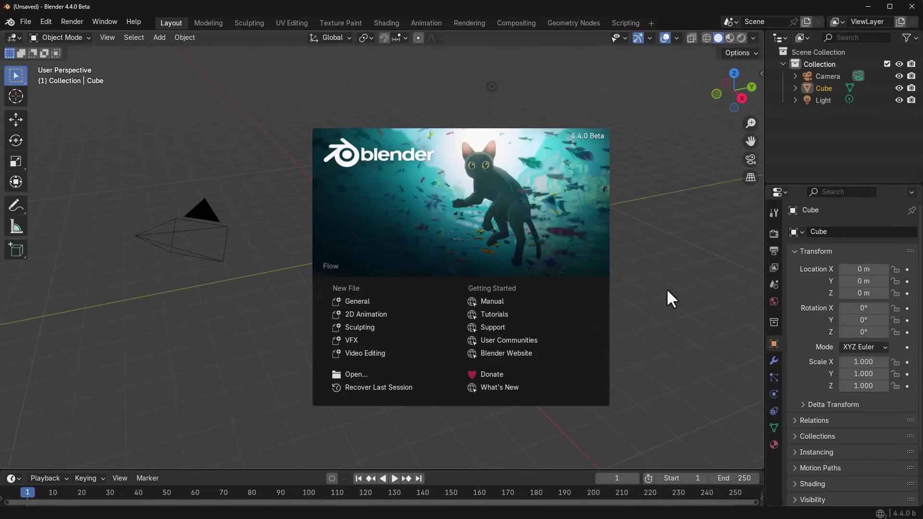
Step: Dismiss the splash screen and orbit the view around the default cube
{"action": "left_click", "coordinate": [654, 257]}
{"action": "scroll", "coordinate": [346, 207], "scroll_direction": "up", "scroll_amount": 5}
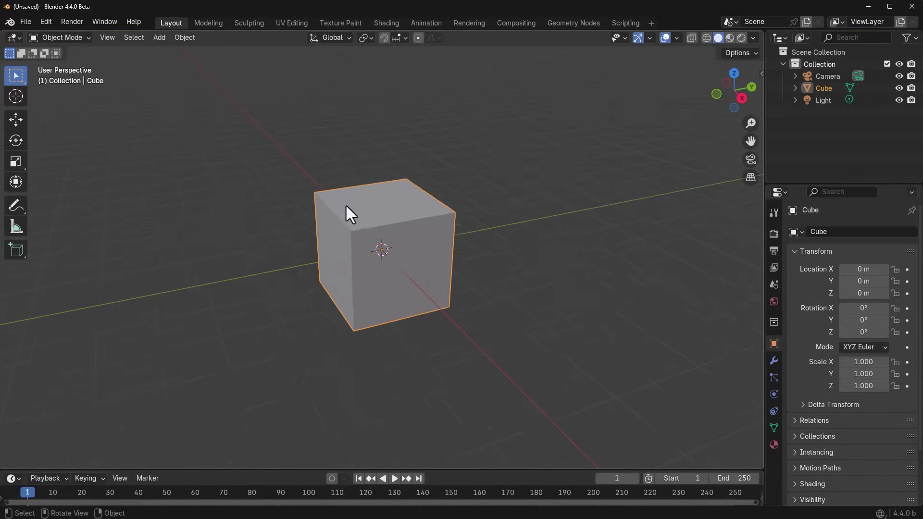
{"action": "middle_click_drag", "start_coordinate": [488, 243], "coordinate": [524, 226]}
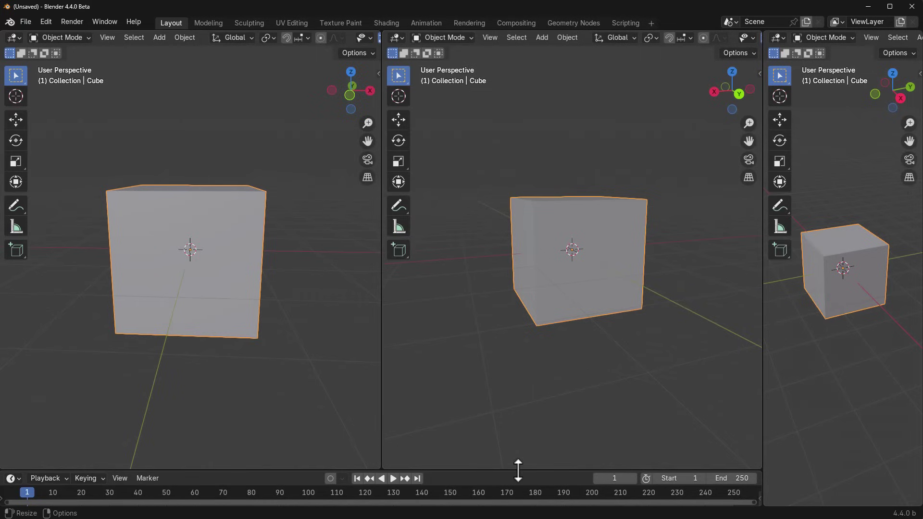
Step: Resize the timeline below the viewport taller, then back down to a fine-tuned height
{"action": "left_click_drag", "start_coordinate": [518, 471], "coordinate": [519, 437]}
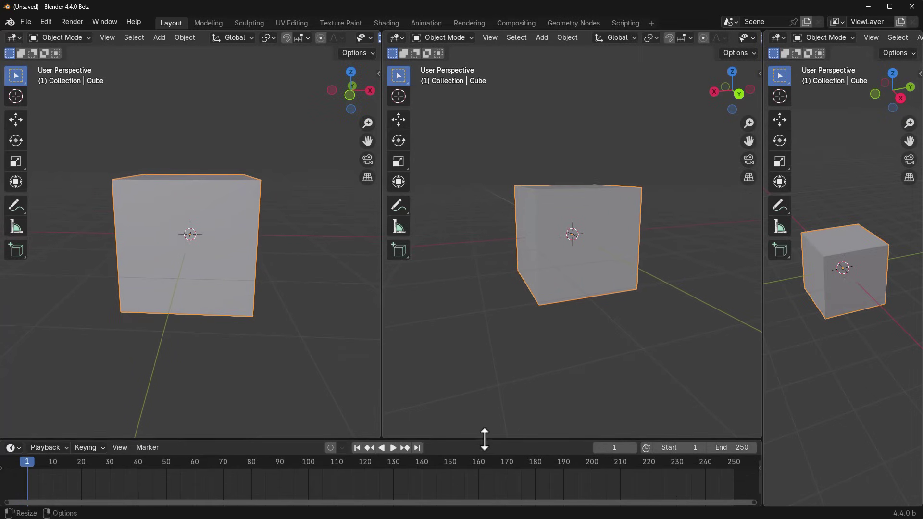
{"action": "left_click_drag", "start_coordinate": [485, 438], "coordinate": [484, 476]}
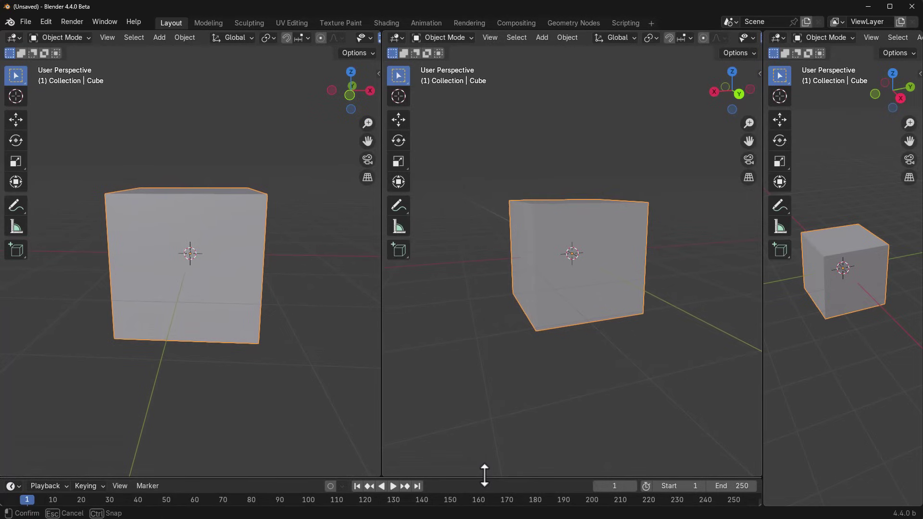
{"action": "mouse_move", "coordinate": [485, 475]}
{"action": "left_mouse_down"}
{"action": "mouse_move", "coordinate": [489, 416]}
{"action": "mouse_move", "coordinate": [495, 474]}
{"action": "left_mouse_up"}
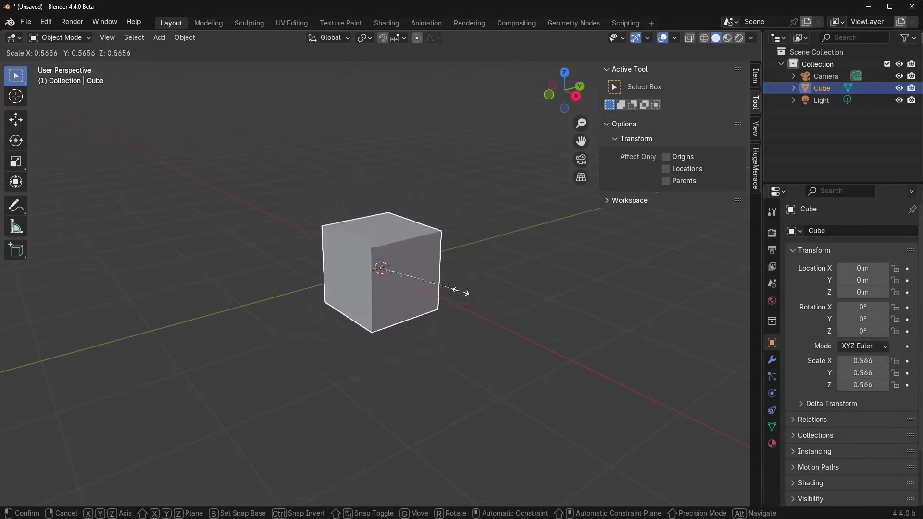
Step: Stretch the cube to 1.510 on X and flatten it to 0.240 on Z
{"action": "key", "text": "Escape"}
{"action": "left_click_drag", "start_coordinate": [649, 210], "coordinate": [712, 210]}
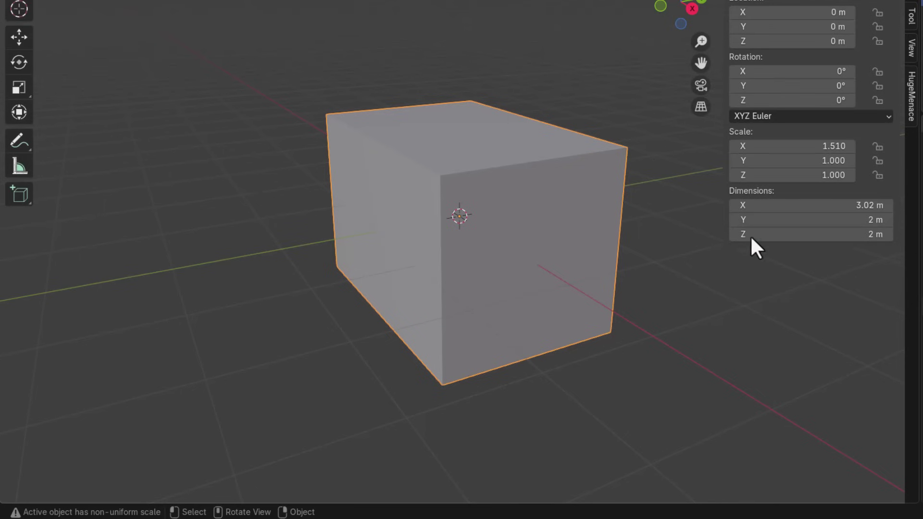
{"action": "left_click_drag", "start_coordinate": [785, 173], "coordinate": [750, 175]}
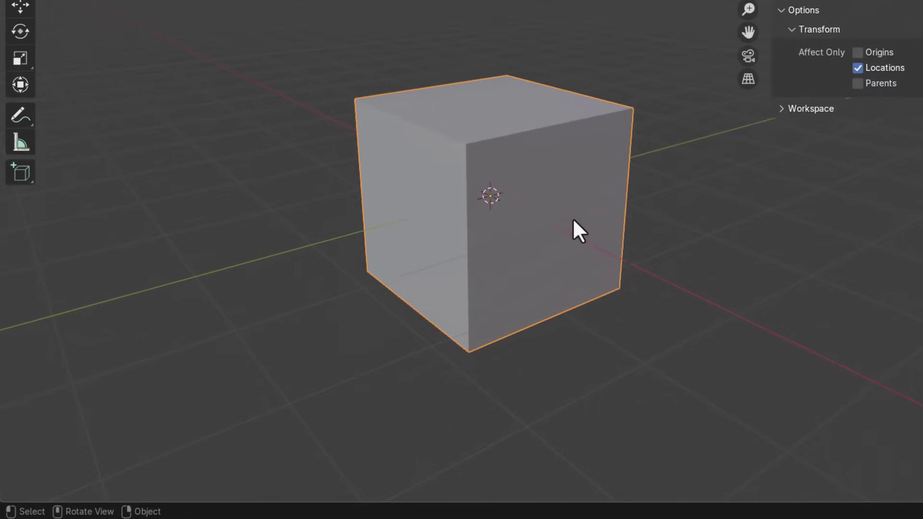
Step: Scale with Affect Only Locations, turn that option off, then scale the cube uniformly
{"action": "key", "text": "s"}
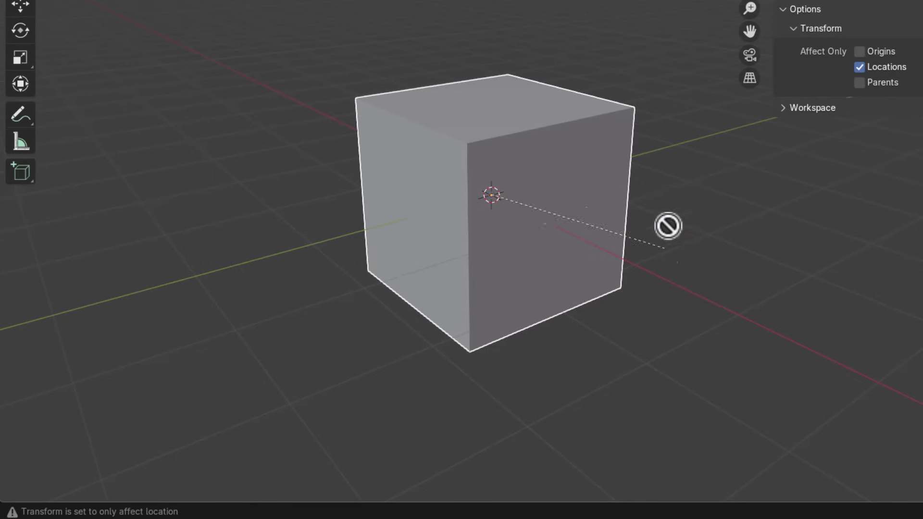
{"action": "left_click", "coordinate": [590, 192]}
{"action": "left_click", "coordinate": [860, 67]}
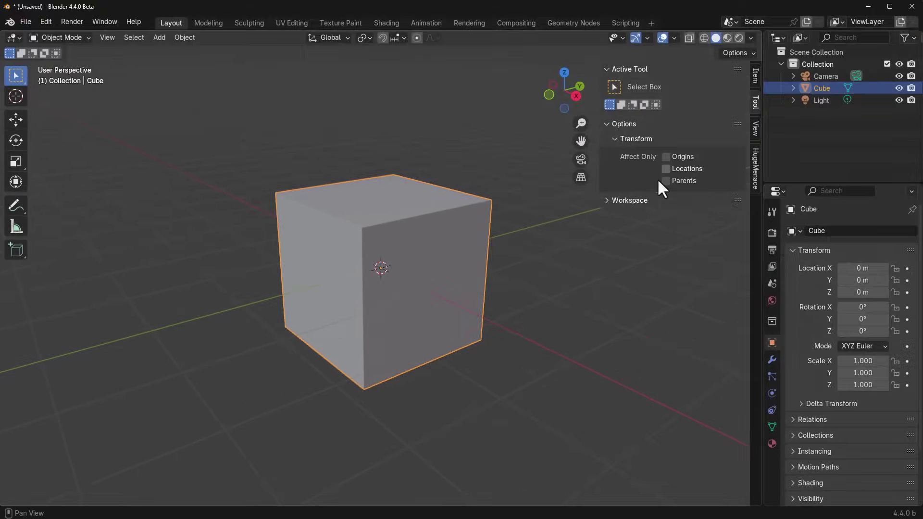
{"action": "key", "text": "s"}
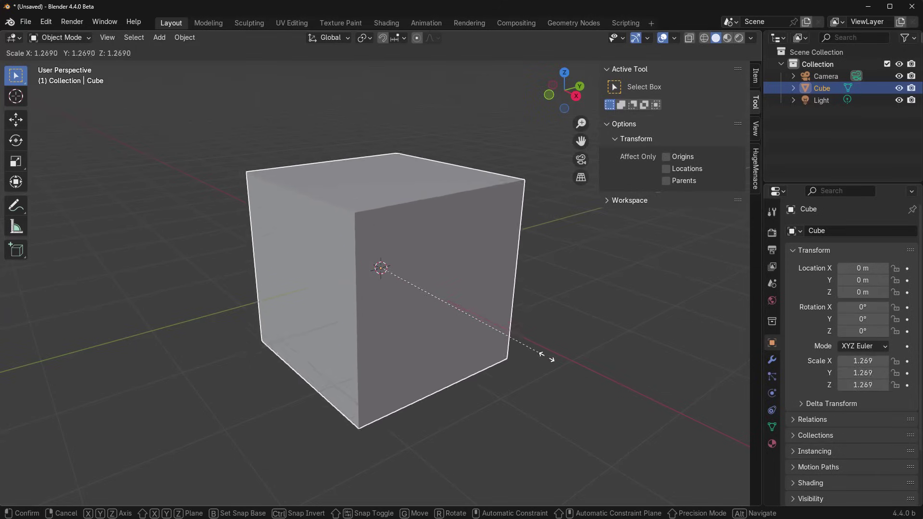
{"action": "left_click", "coordinate": [483, 321]}
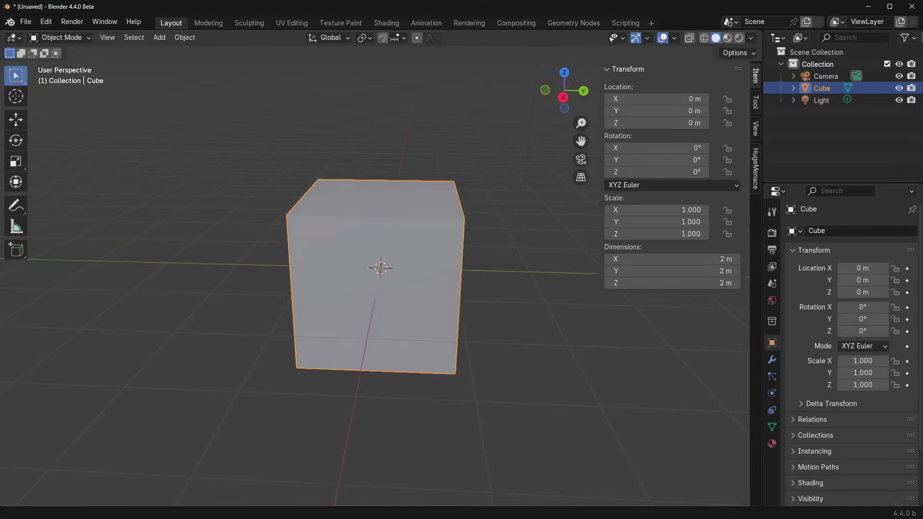
Step: Split the 3D view, change the left area to an Asset Browser, and widen it
{"action": "left_click_drag", "start_coordinate": [5, 505], "coordinate": [350, 455]}
{"action": "left_click", "coordinate": [12, 36]}
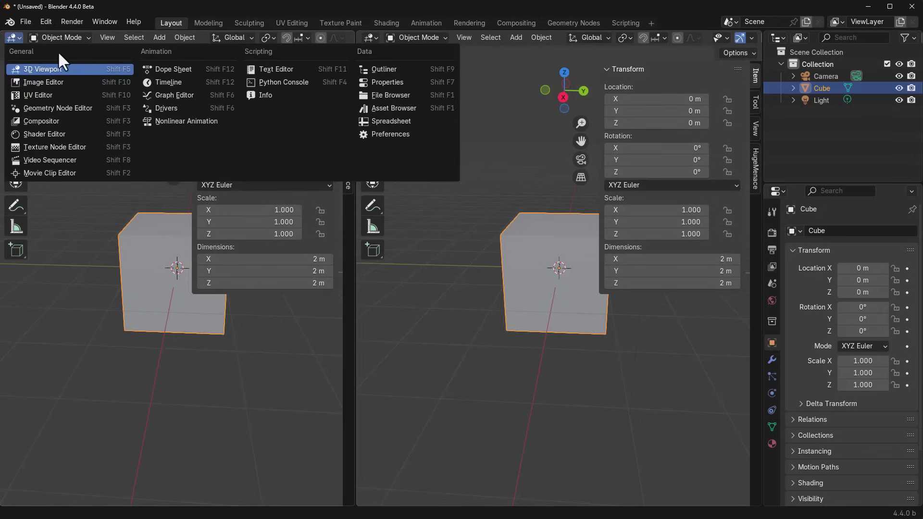
{"action": "left_click", "coordinate": [369, 102]}
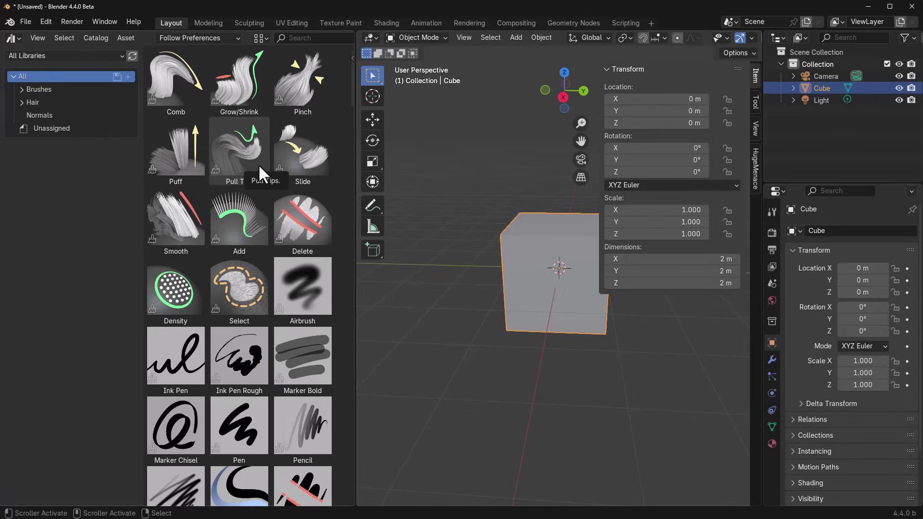
{"action": "mouse_move", "coordinate": [357, 183]}
{"action": "left_mouse_down"}
{"action": "mouse_move", "coordinate": [489, 195]}
{"action": "mouse_move", "coordinate": [436, 216]}
{"action": "left_mouse_up"}
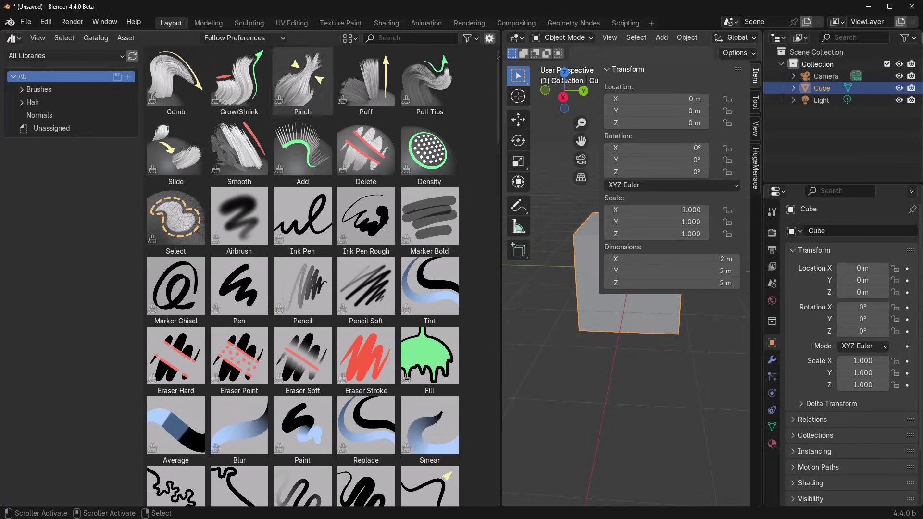
Step: For comparison, enlarge the brush thumbnails in Blender 4.3 and widen its asset browser
{"action": "scroll", "coordinate": [301, 382], "scroll_direction": "down", "scroll_amount": 3}
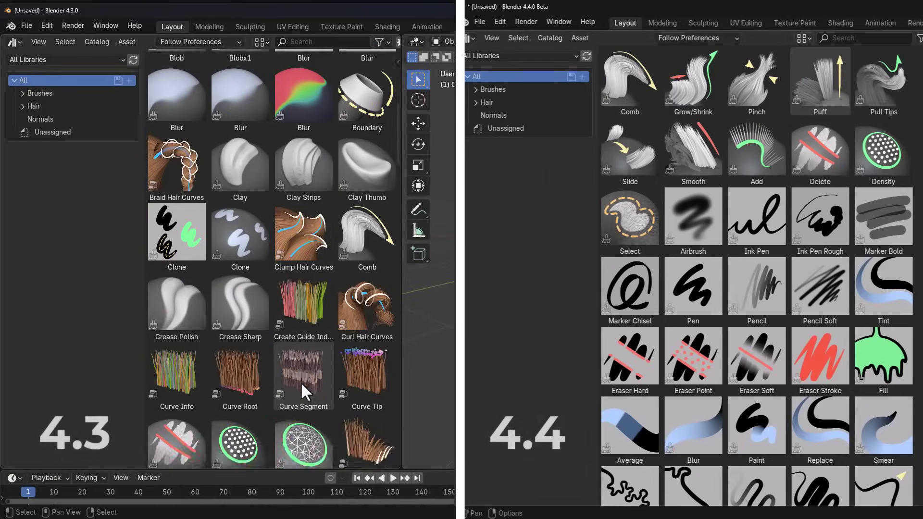
{"action": "scroll", "coordinate": [301, 382], "scroll_direction": "up", "scroll_amount": 15}
{"action": "scroll", "coordinate": [284, 304], "scroll_direction": "down", "scroll_amount": 1}
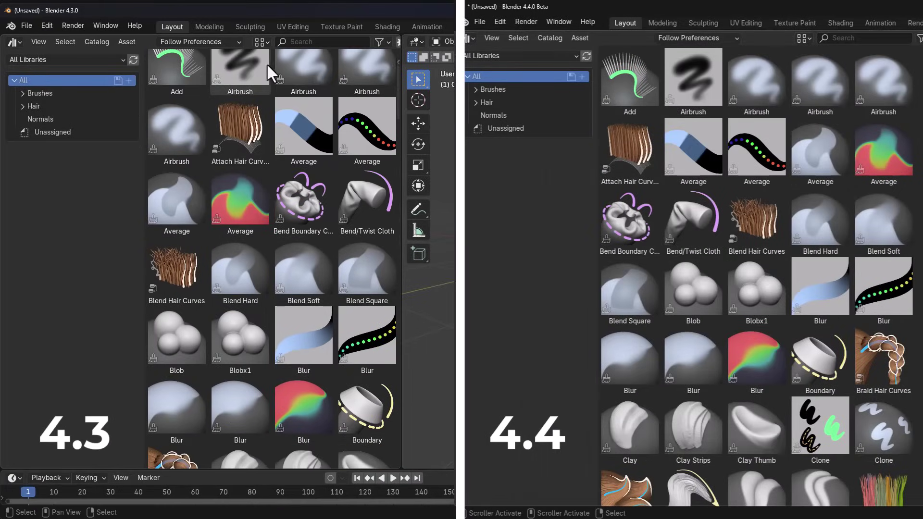
{"action": "left_click", "coordinate": [258, 40]}
{"action": "mouse_move", "coordinate": [289, 64]}
{"action": "left_mouse_down"}
{"action": "mouse_move", "coordinate": [322, 64]}
{"action": "mouse_move", "coordinate": [288, 64]}
{"action": "mouse_move", "coordinate": [322, 64]}
{"action": "mouse_move", "coordinate": [311, 64]}
{"action": "left_mouse_up"}
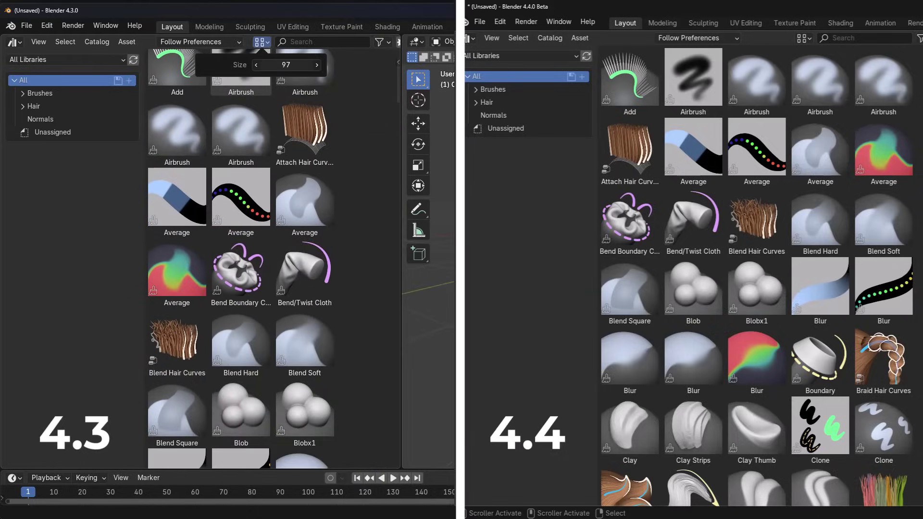
{"action": "scroll", "coordinate": [266, 282], "scroll_direction": "up", "scroll_amount": 1}
{"action": "scroll", "coordinate": [266, 282], "scroll_direction": "down", "scroll_amount": 1}
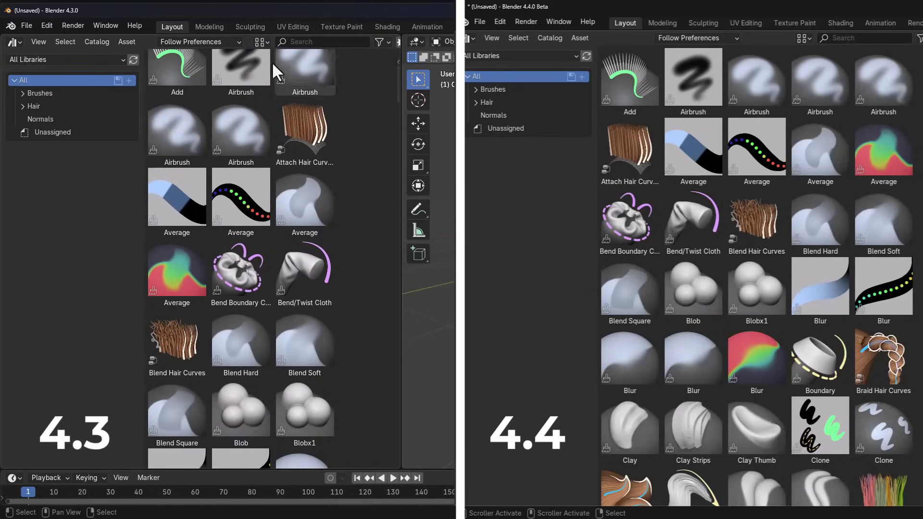
{"action": "left_click", "coordinate": [258, 40]}
{"action": "left_click_drag", "start_coordinate": [298, 64], "coordinate": [325, 64]}
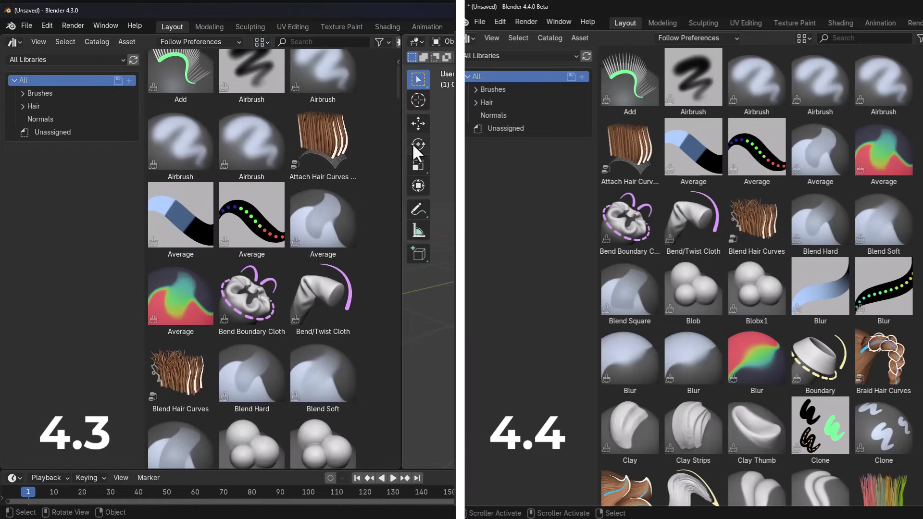
{"action": "left_click_drag", "start_coordinate": [400, 145], "coordinate": [455, 145]}
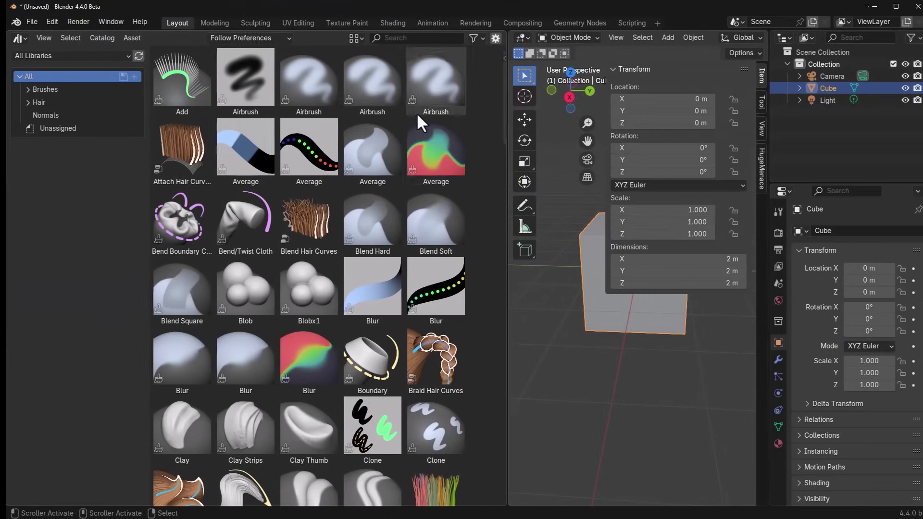
Step: Set thumbnail size to 86, sort by Asset Catalog, and narrow the asset browser
{"action": "left_click", "coordinate": [347, 39]}
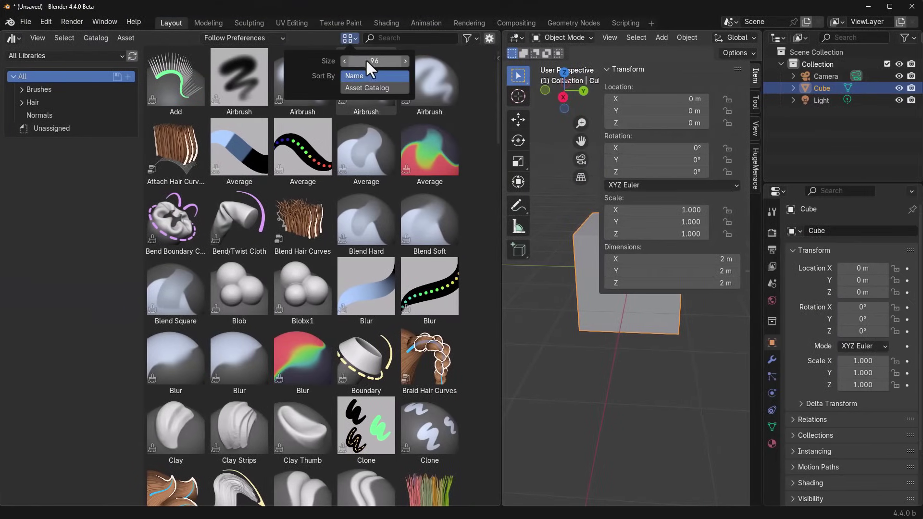
{"action": "left_click_drag", "start_coordinate": [377, 66], "coordinate": [344, 77]}
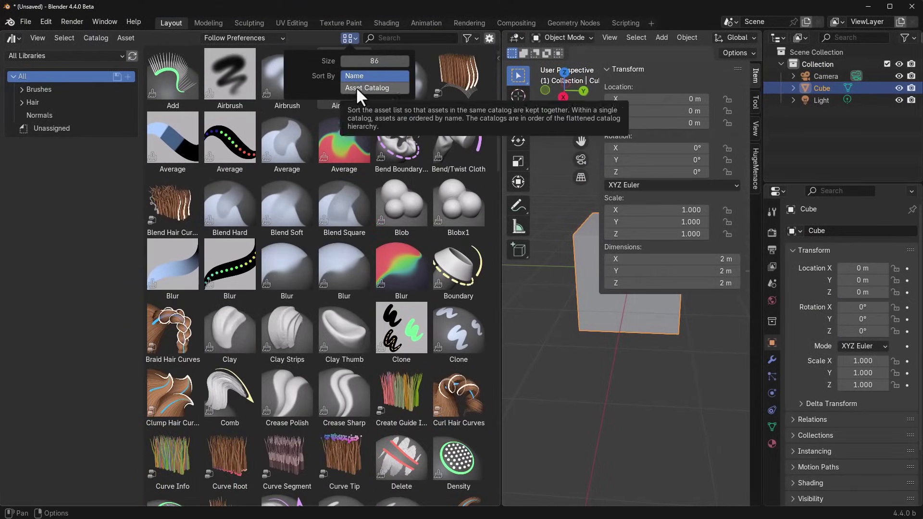
{"action": "left_click", "coordinate": [357, 88]}
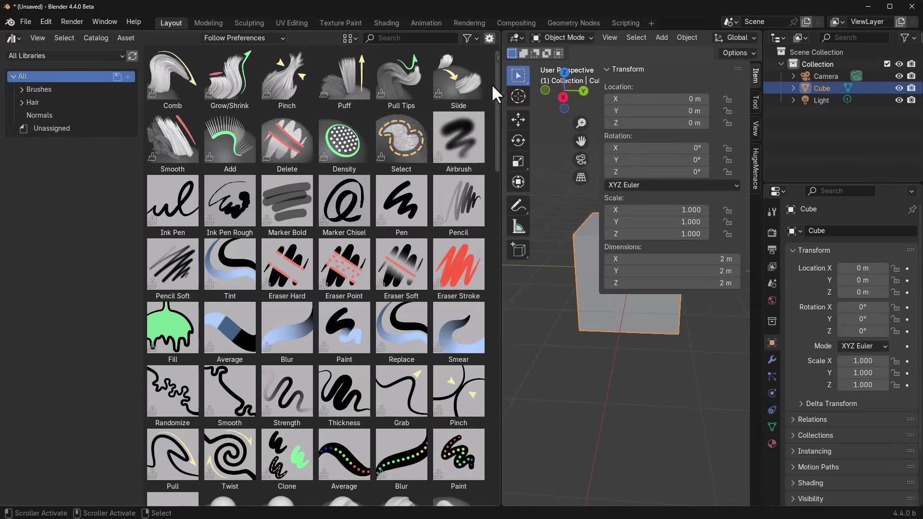
{"action": "scroll", "coordinate": [409, 301], "scroll_direction": "down", "scroll_amount": 1, "text": "ctrl"}
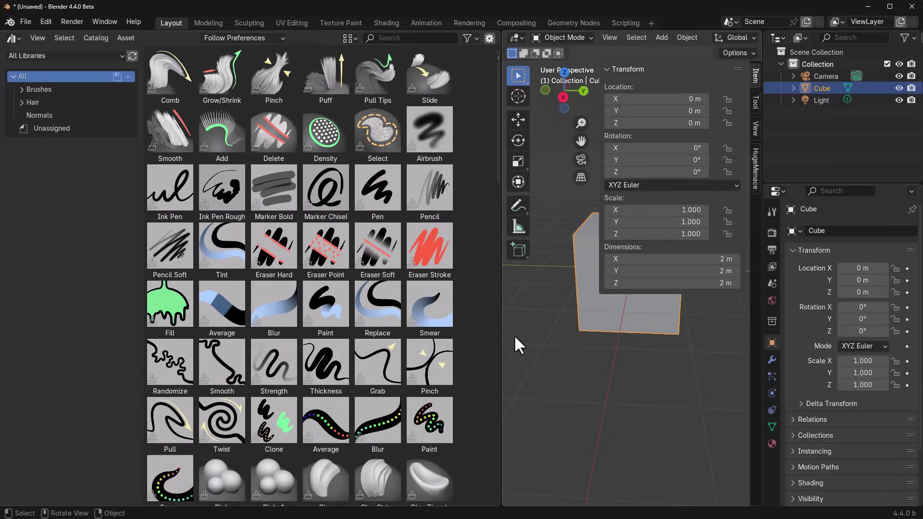
{"action": "left_click_drag", "start_coordinate": [503, 332], "coordinate": [307, 329]}
Step: Show the Unassigned catalog and mark the Cube as an asset from the Outliner
{"action": "left_click", "coordinate": [56, 128]}
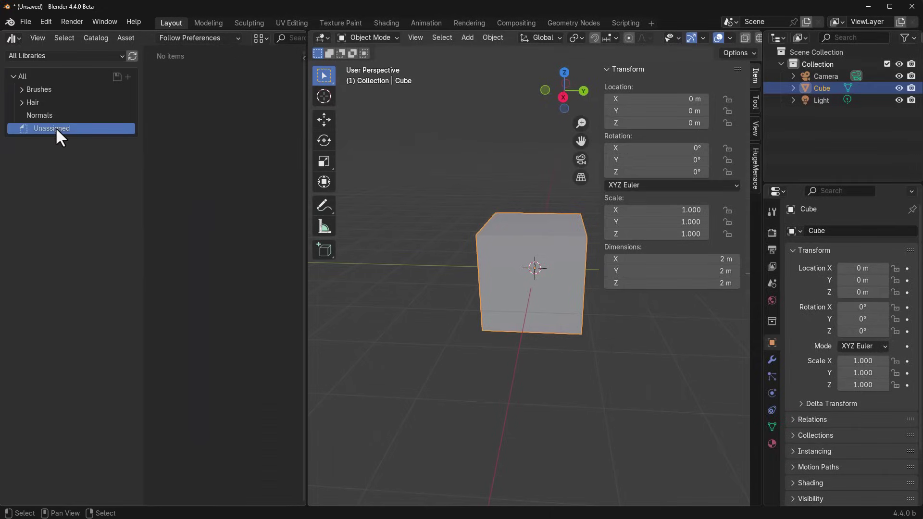
{"action": "middle_click_drag", "start_coordinate": [589, 349], "coordinate": [518, 311]}
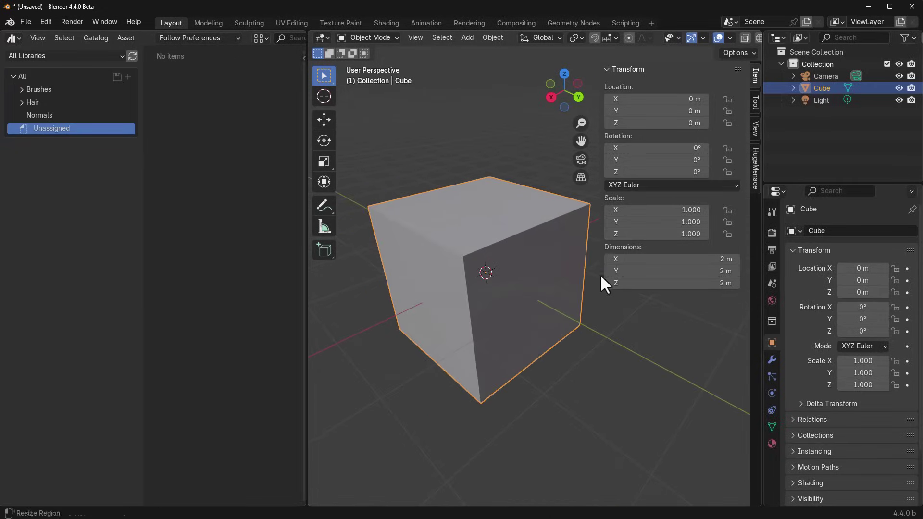
{"action": "right_click", "coordinate": [831, 86]}
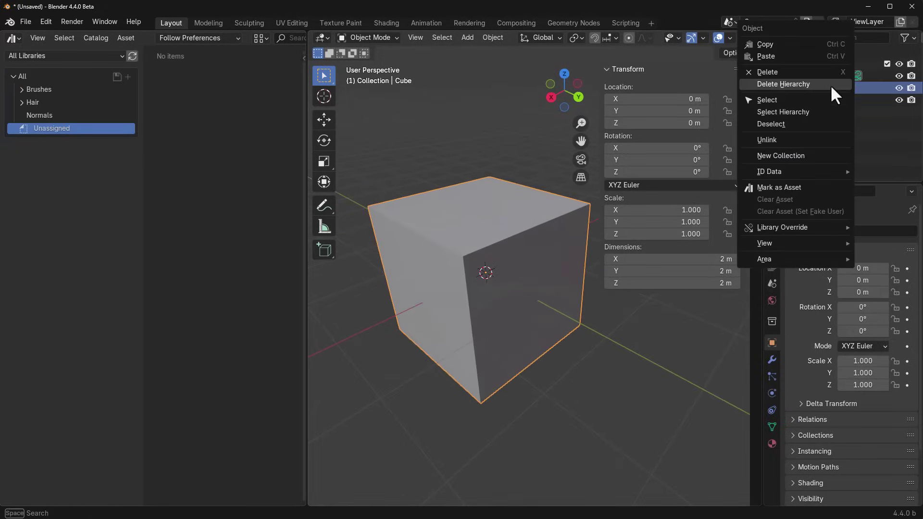
{"action": "left_click", "coordinate": [779, 188]}
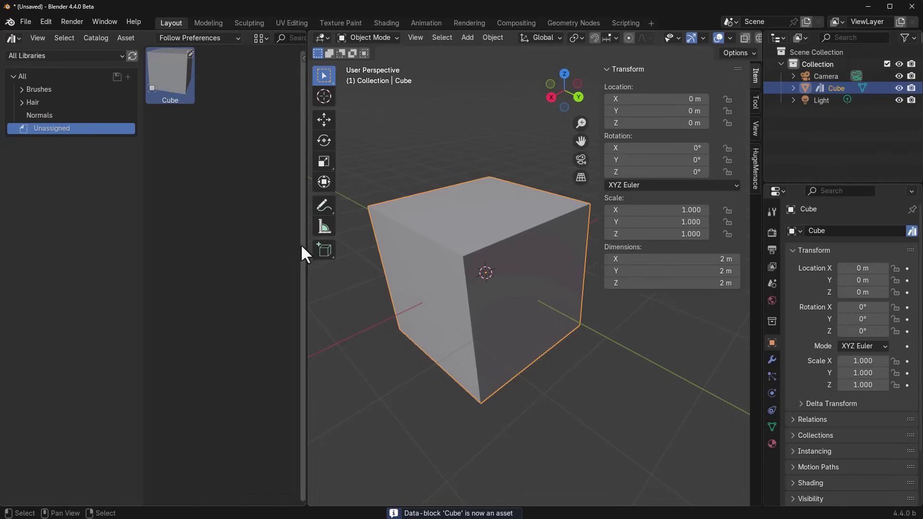
Step: Remove the Cube asset's preview and re-render it from the active object
{"action": "left_click_drag", "start_coordinate": [305, 250], "coordinate": [411, 249]}
{"action": "key", "text": "n"}
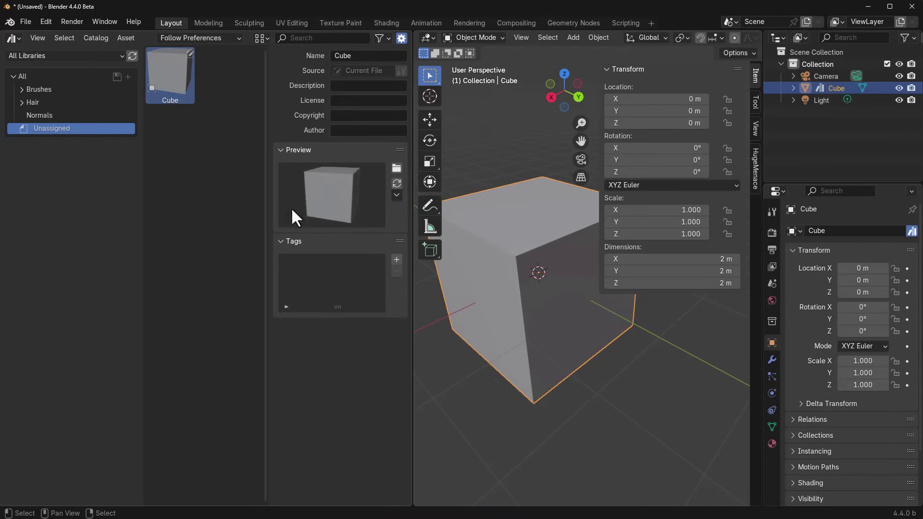
{"action": "left_click", "coordinate": [396, 195]}
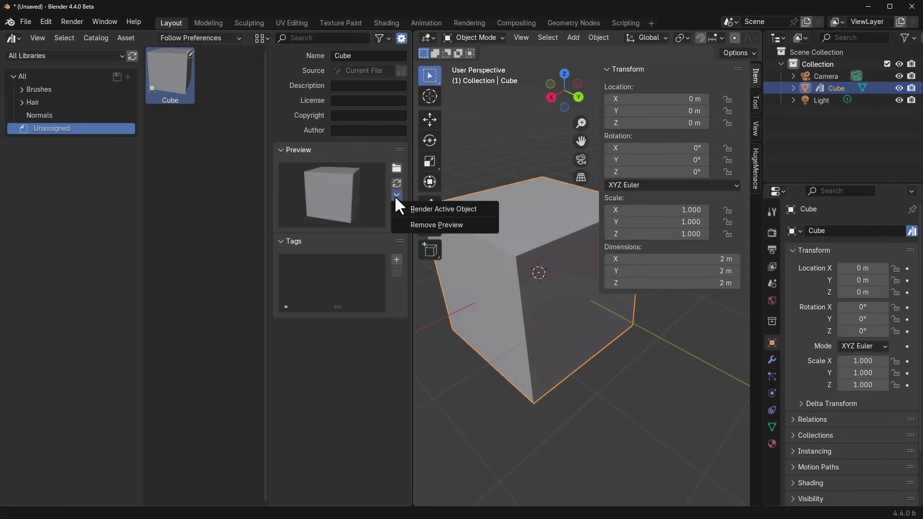
{"action": "left_click", "coordinate": [417, 223]}
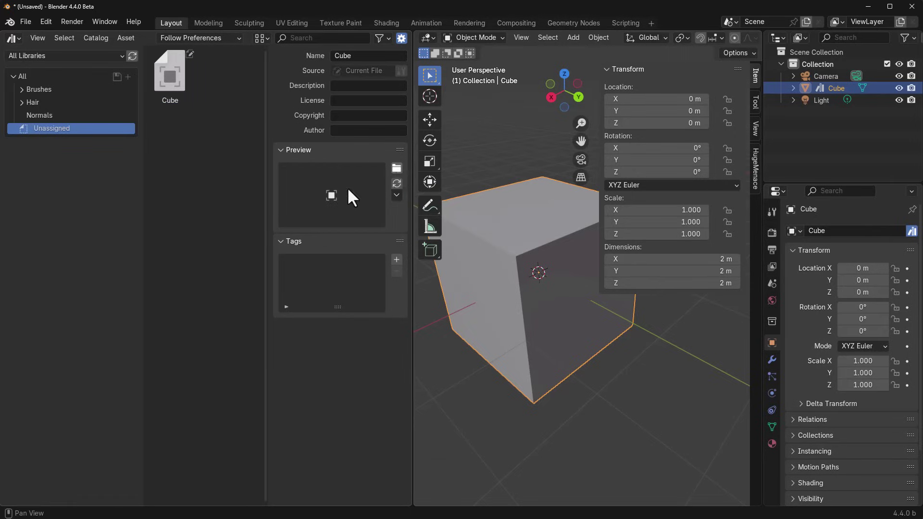
{"action": "left_click", "coordinate": [397, 195]}
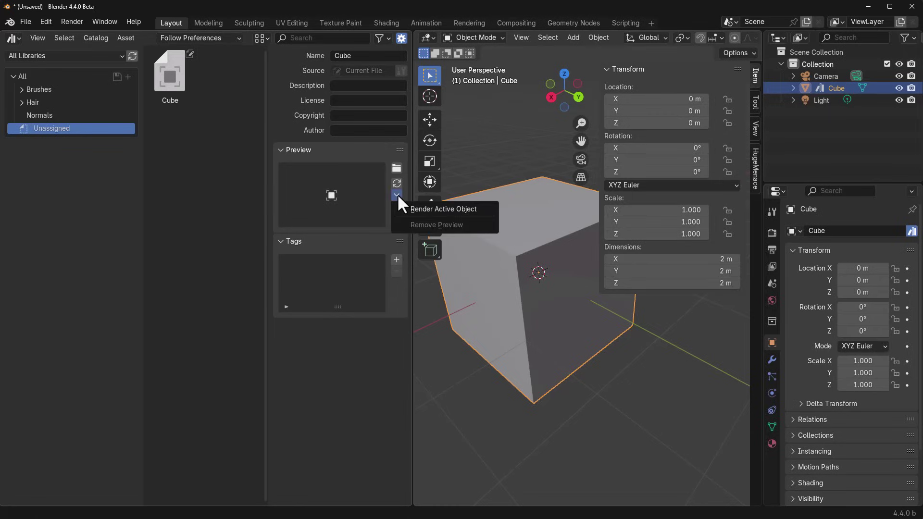
{"action": "left_click", "coordinate": [427, 208]}
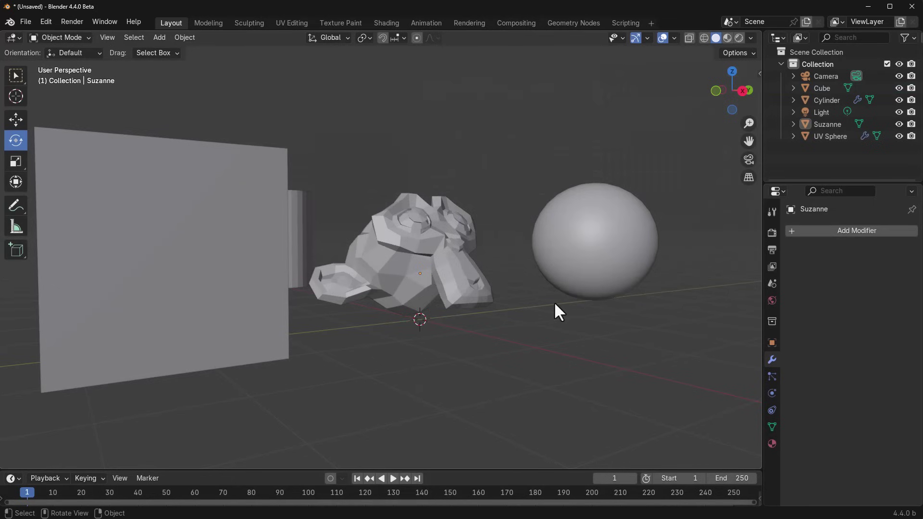
Step: Turn the face orientation overlay on to inspect Suzanne's normals, then turn it off
{"action": "middle_click_drag", "start_coordinate": [556, 309], "coordinate": [604, 150]}
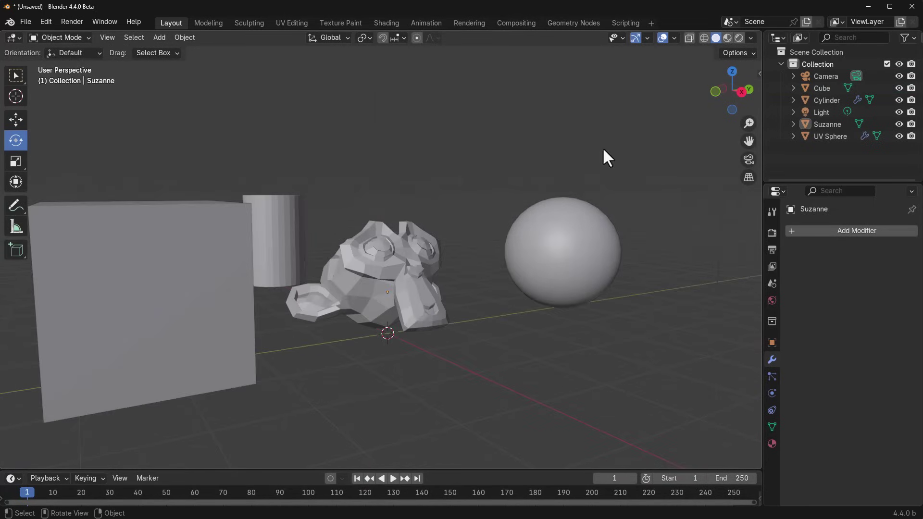
{"action": "left_click", "coordinate": [673, 38]}
{"action": "left_click", "coordinate": [597, 252]}
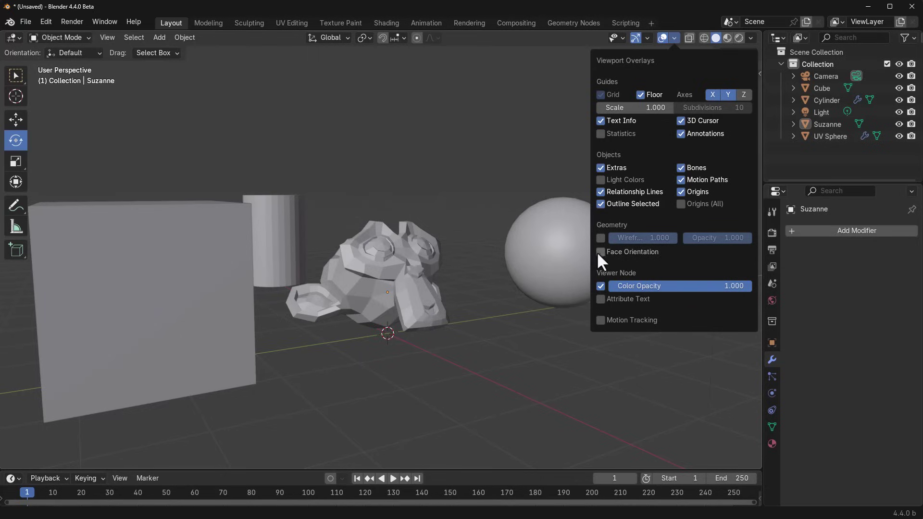
{"action": "scroll", "coordinate": [388, 336], "scroll_direction": "up", "scroll_amount": 5}
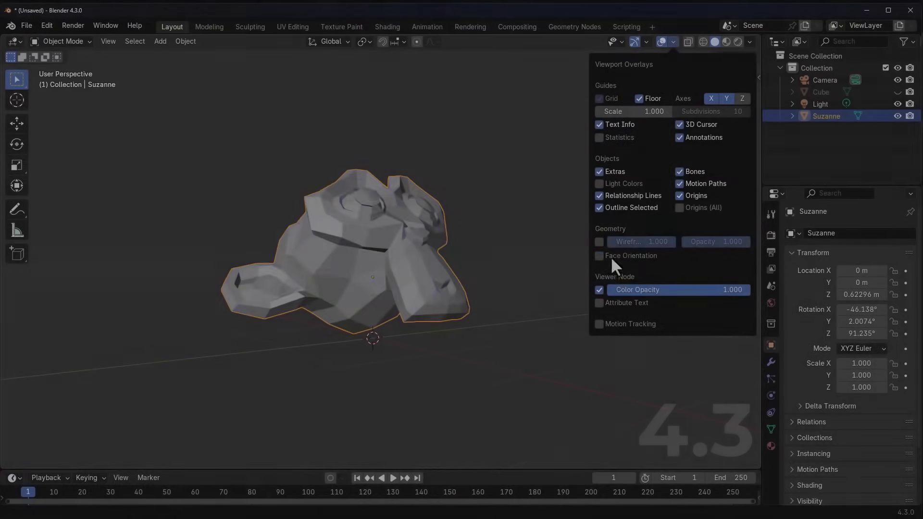
{"action": "left_click", "coordinate": [606, 255]}
{"action": "scroll", "coordinate": [404, 268], "scroll_direction": "up", "scroll_amount": 6}
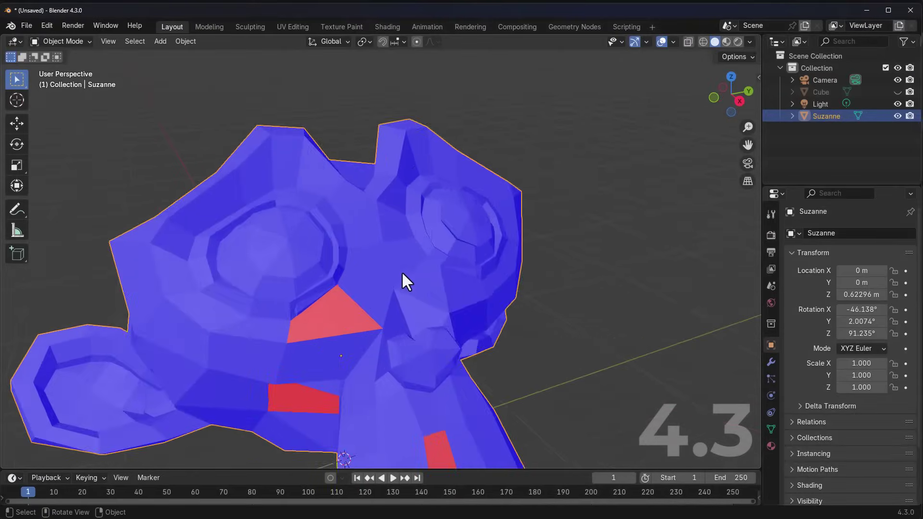
{"action": "scroll", "coordinate": [417, 241], "scroll_direction": "down", "scroll_amount": 6}
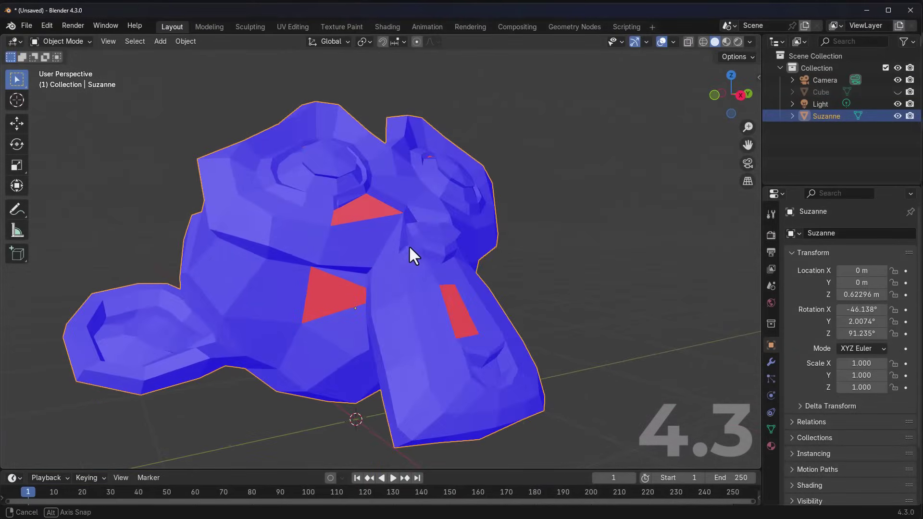
{"action": "left_click", "coordinate": [674, 42]}
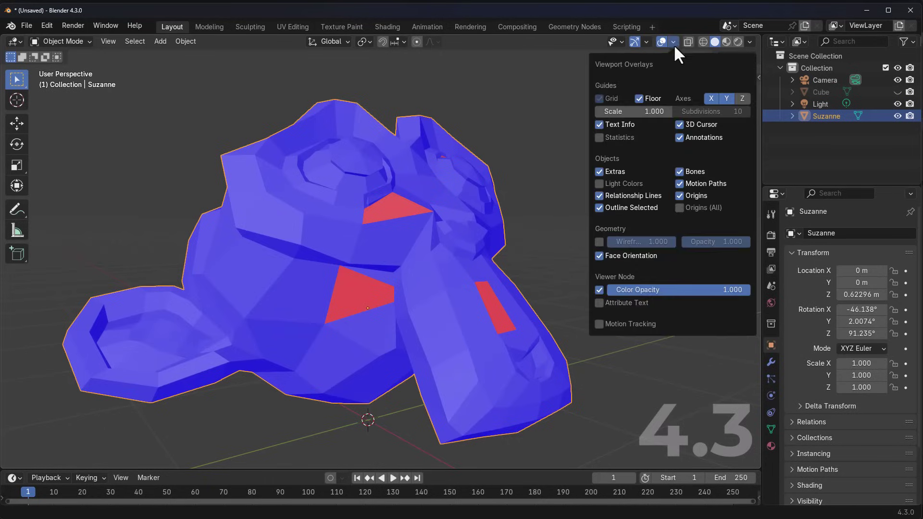
{"action": "left_click", "coordinate": [599, 255]}
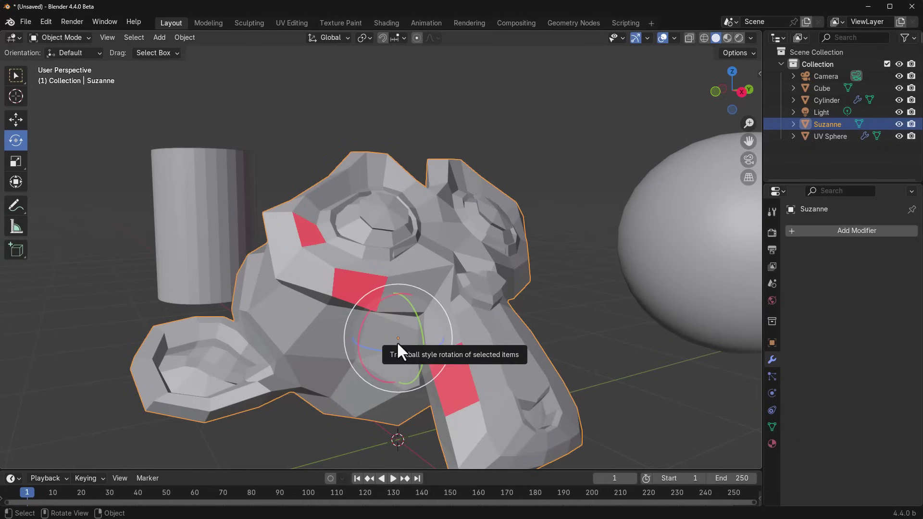
Step: In Edit Mode, select Suzanne's inward-facing faces and recalculate normals to point outside
{"action": "key", "text": "Tab"}
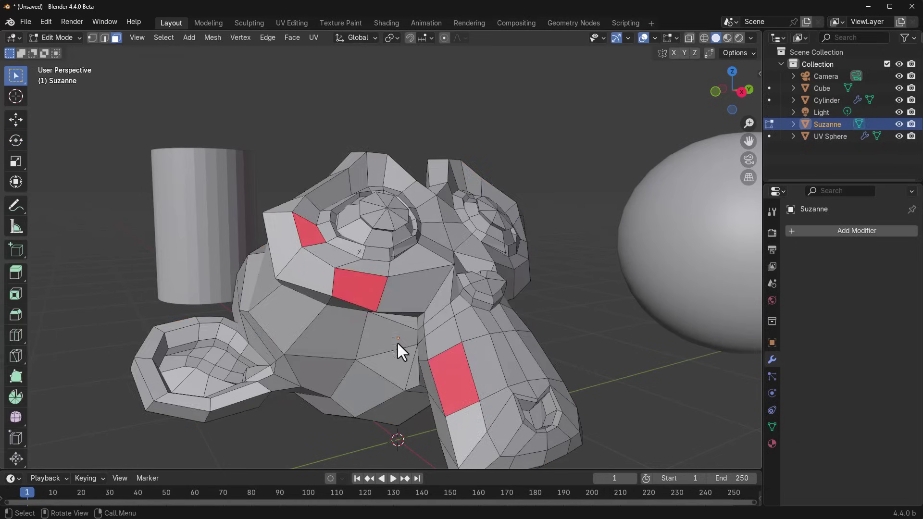
{"action": "left_click", "coordinate": [344, 288], "text": "ctrl"}
{"action": "left_click", "coordinate": [309, 233], "text": "shift"}
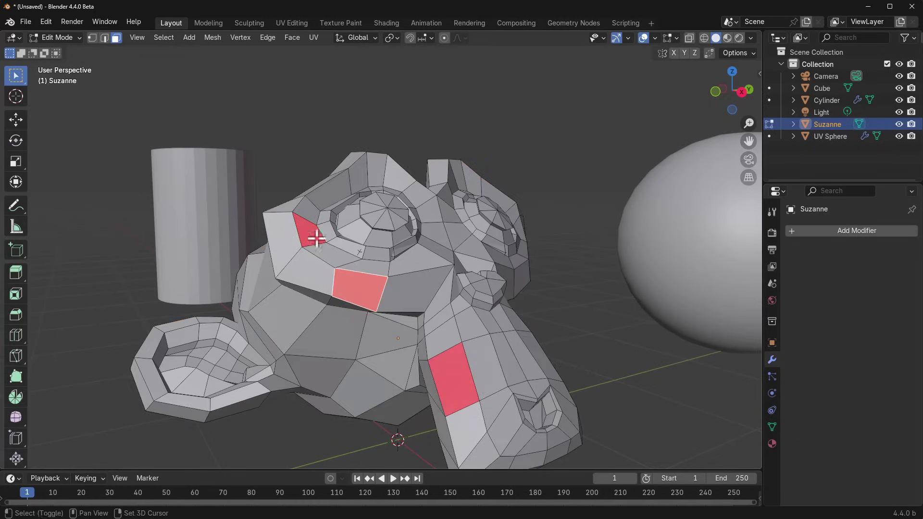
{"action": "left_click", "coordinate": [465, 395], "text": "shift"}
{"action": "left_click", "coordinate": [212, 38]}
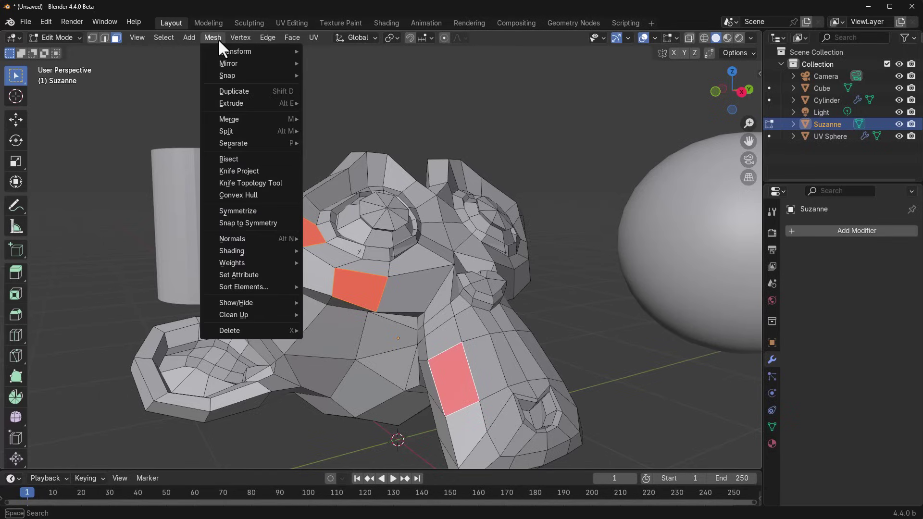
{"action": "mouse_move", "coordinate": [284, 237]}
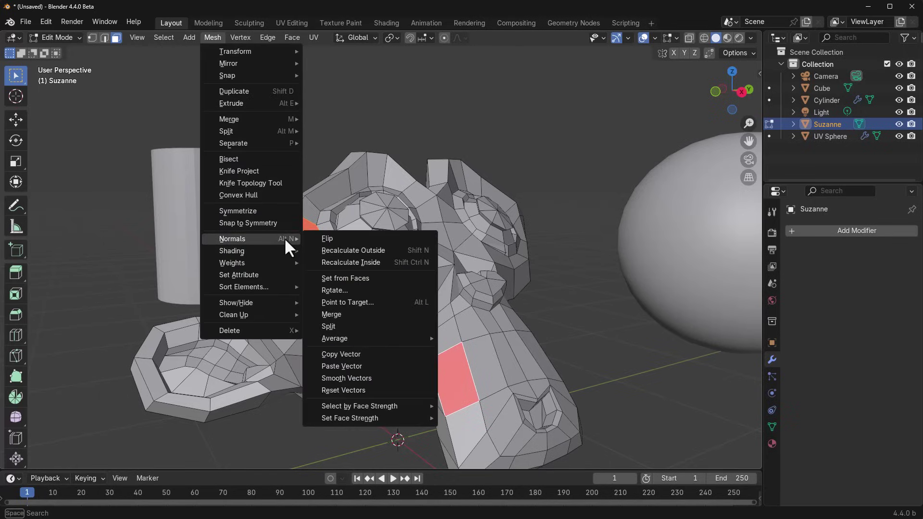
{"action": "left_click", "coordinate": [365, 249]}
Step: Return to Object Mode, select the Cube and enter Edit Mode on it
{"action": "key", "text": "Tab"}
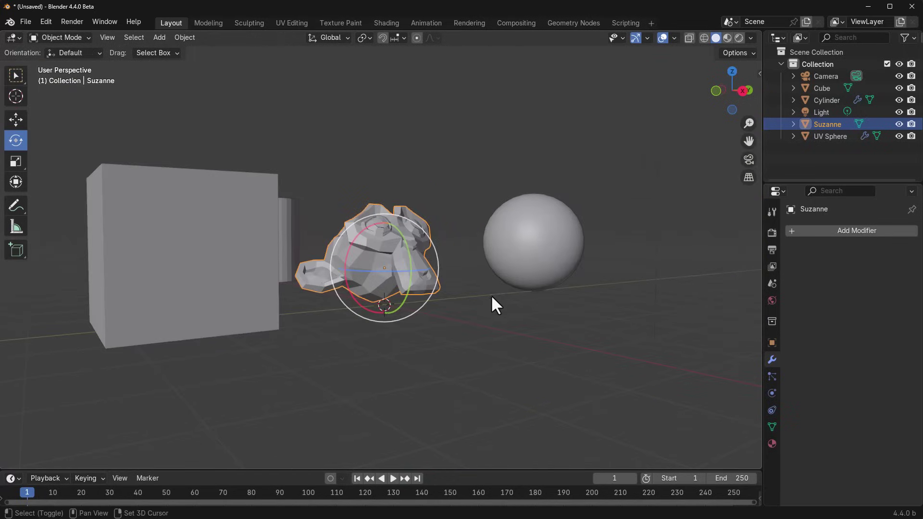
{"action": "middle_click_drag", "start_coordinate": [491, 295], "coordinate": [457, 291]}
{"action": "left_click", "coordinate": [332, 215]}
{"action": "key", "text": "Tab"}
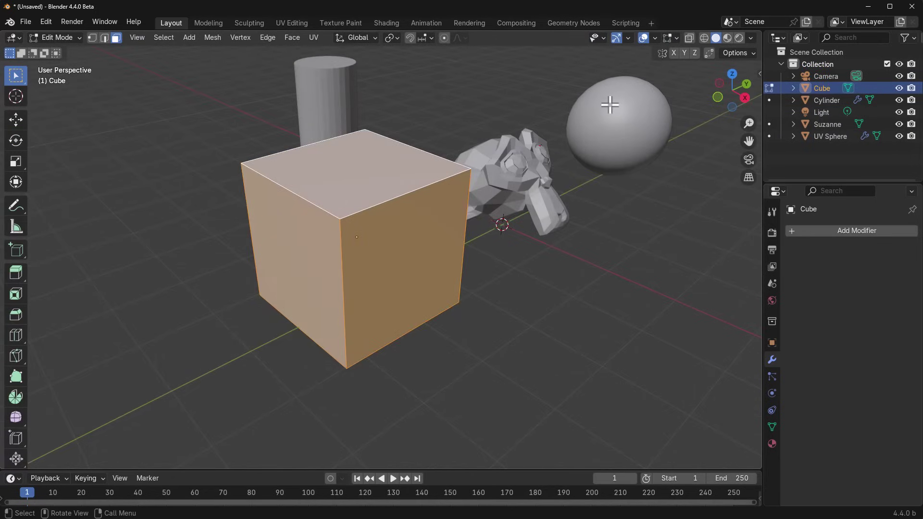
Step: Look through the Mesh Edit Mode options in the Cube's Viewport Overlays dropdown
{"action": "left_click", "coordinate": [675, 38]}
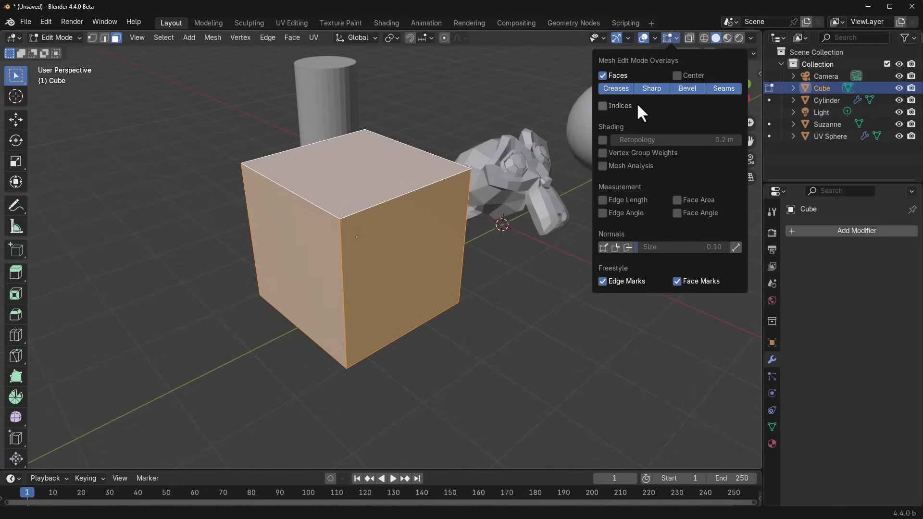
{"action": "scroll", "coordinate": [391, 229], "scroll_direction": "up", "scroll_amount": 5}
{"action": "scroll", "coordinate": [394, 230], "scroll_direction": "down", "scroll_amount": 2}
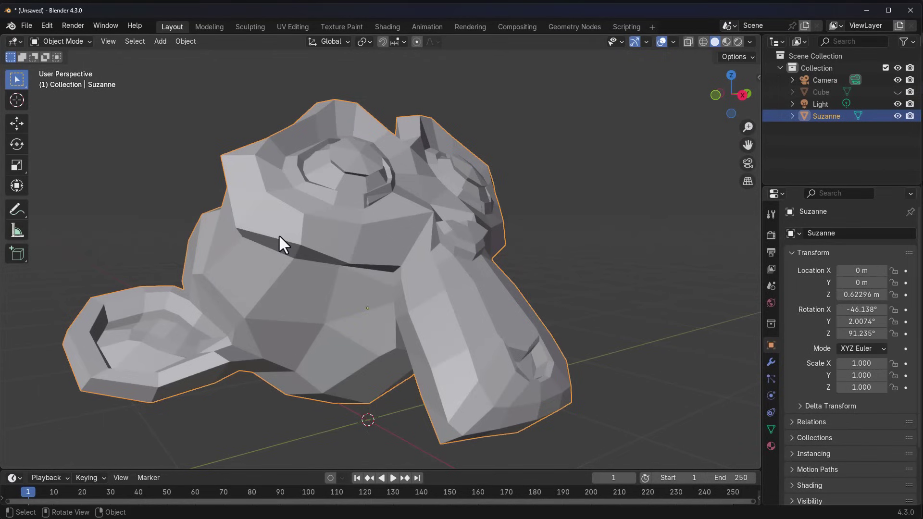
Step: Enable and save Developer Extras, then show Suzanne's face index numbers with all faces selected
{"action": "left_click", "coordinate": [48, 26]}
{"action": "left_click", "coordinate": [100, 189]}
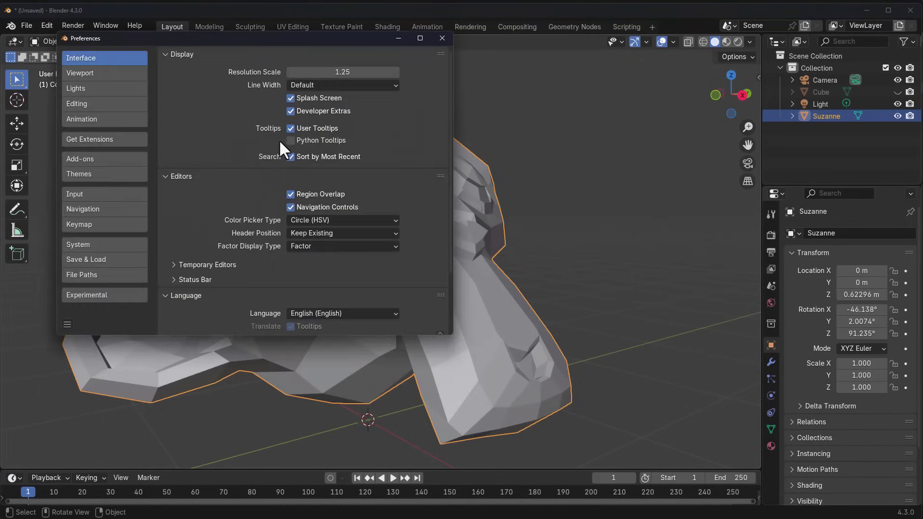
{"action": "left_click", "coordinate": [66, 324]}
{"action": "left_click", "coordinate": [133, 282]}
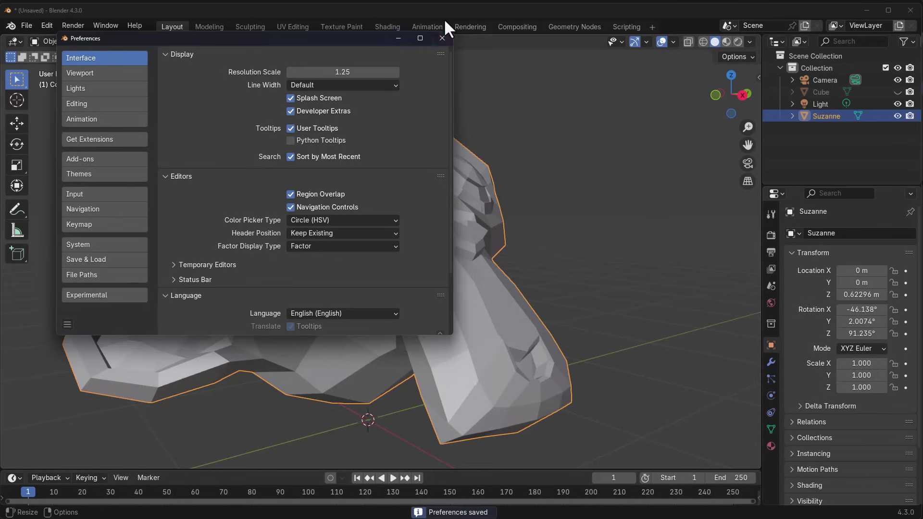
{"action": "left_click", "coordinate": [442, 38]}
{"action": "key", "text": "Tab"}
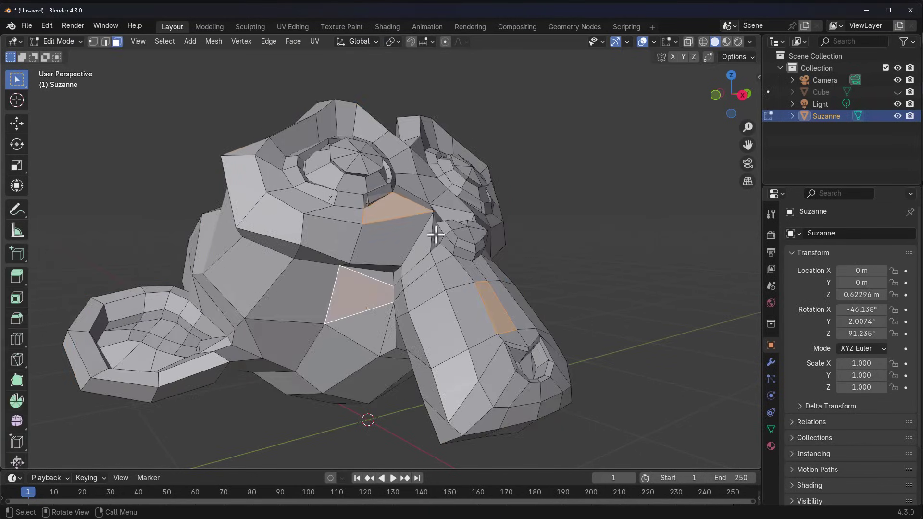
{"action": "key", "text": "a"}
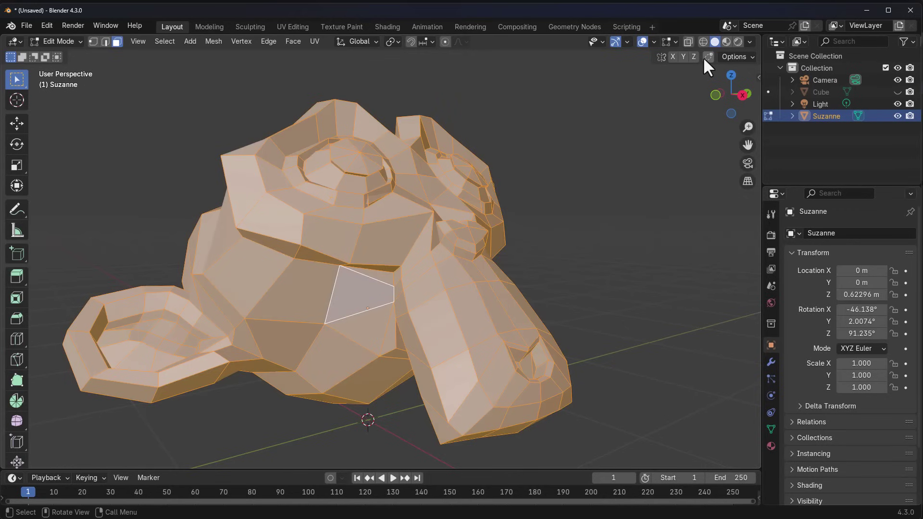
{"action": "left_click", "coordinate": [669, 42]}
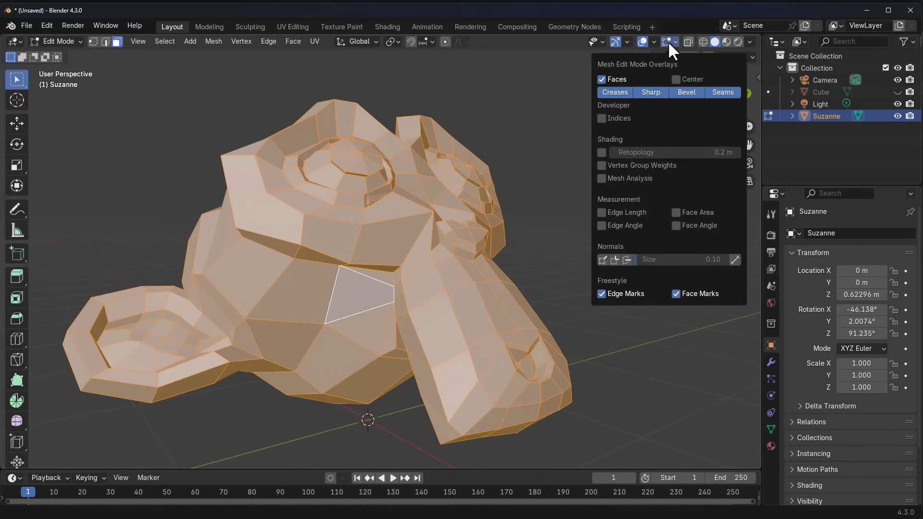
{"action": "left_click", "coordinate": [609, 118]}
Step: Turn Developer Extras off and save, then return Suzanne to Object Mode
{"action": "left_click", "coordinate": [46, 26]}
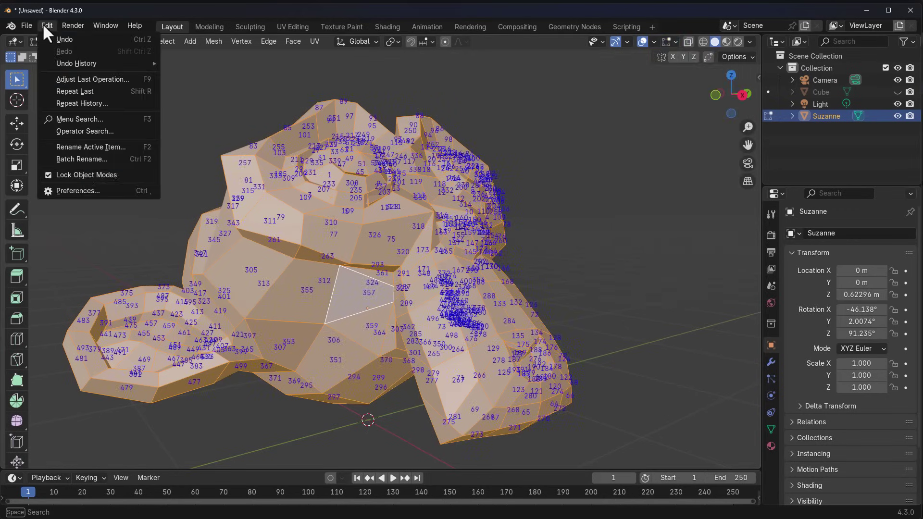
{"action": "left_click", "coordinate": [85, 191]}
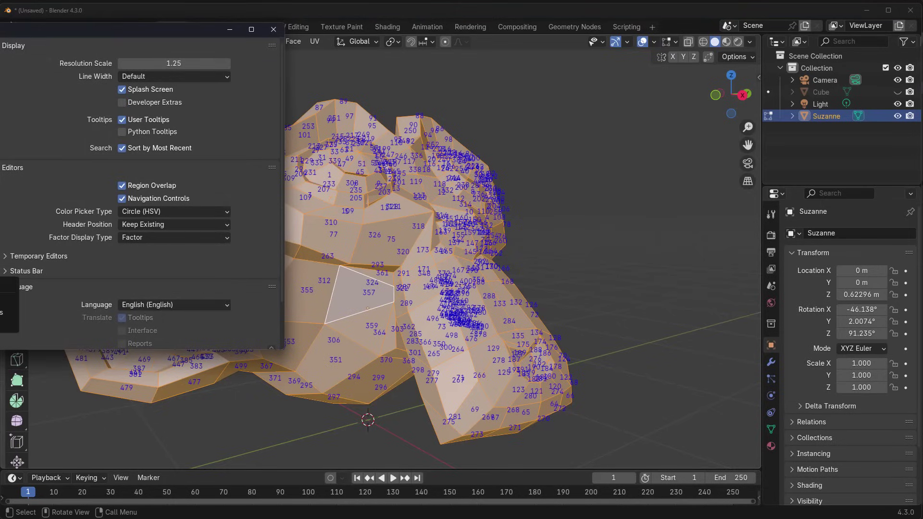
{"action": "left_click", "coordinate": [9, 312]}
{"action": "left_click", "coordinate": [274, 30]}
{"action": "left_click", "coordinate": [672, 42]}
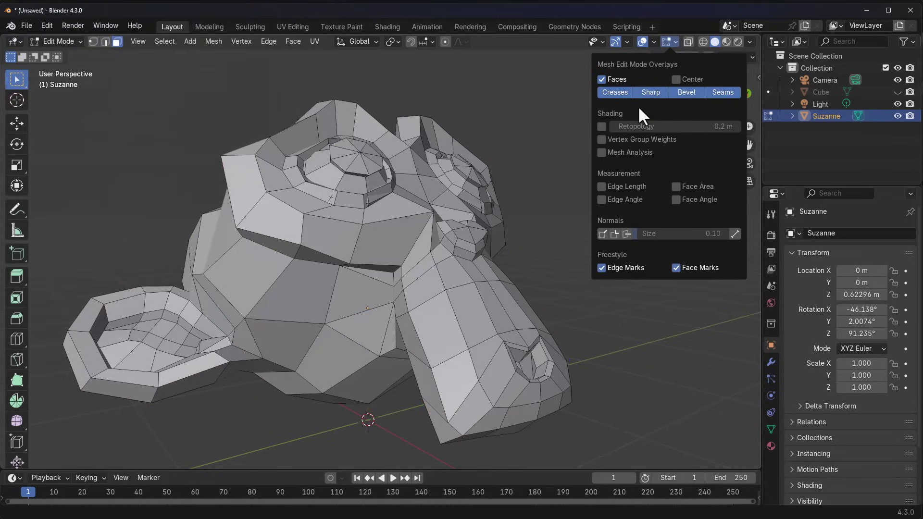
{"action": "left_click", "coordinate": [419, 223]}
{"action": "key", "text": "a"}
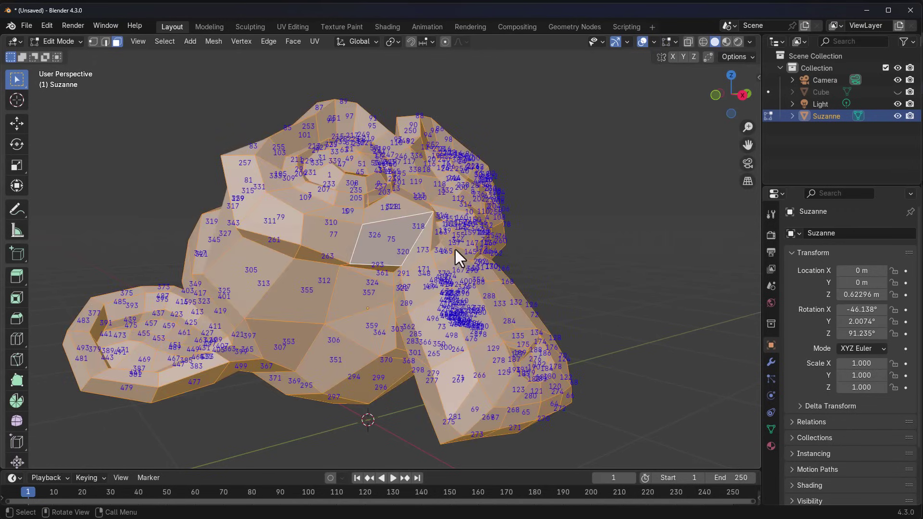
{"action": "key", "text": "Tab"}
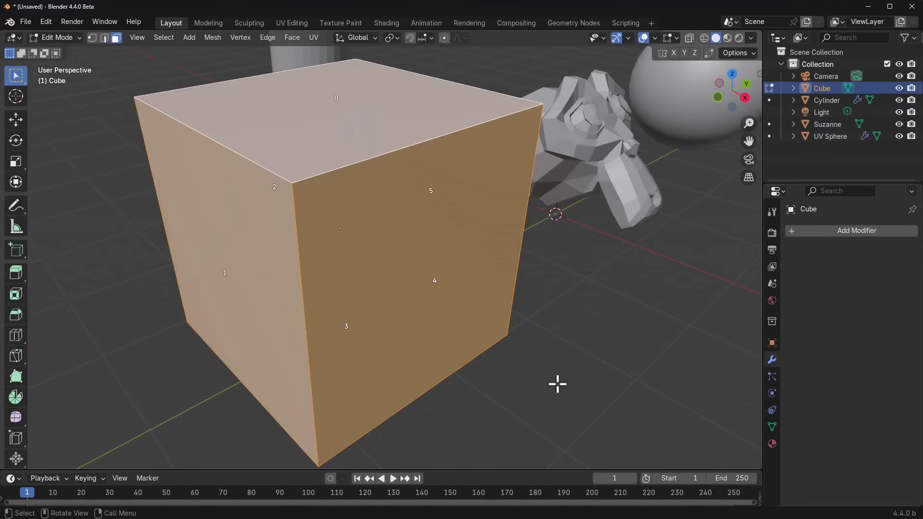
{"action": "middle_click_drag", "start_coordinate": [556, 383], "coordinate": [551, 366]}
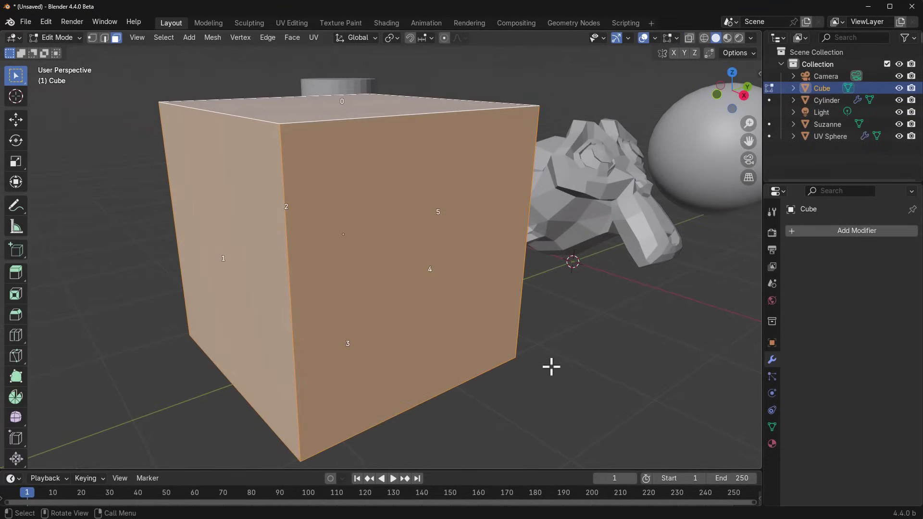
{"action": "left_click", "coordinate": [47, 22]}
{"action": "left_click", "coordinate": [94, 172]}
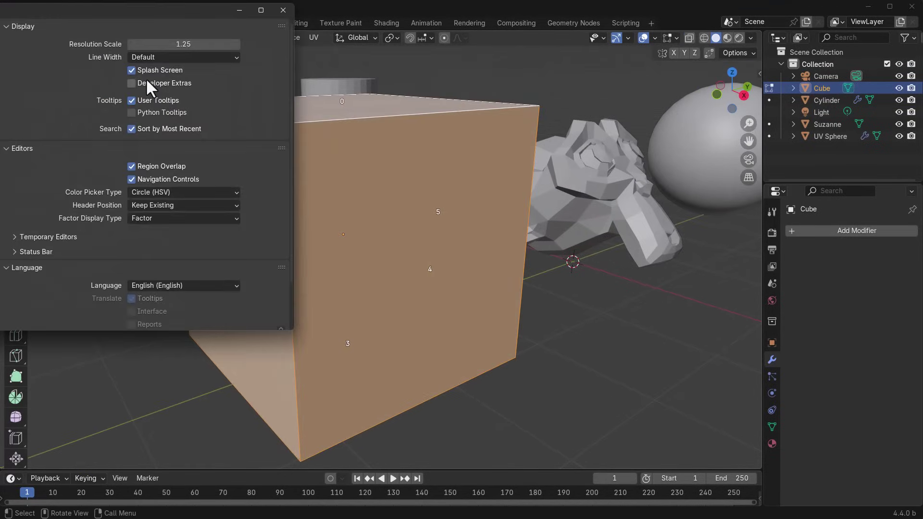
{"action": "left_click_drag", "start_coordinate": [123, 9], "coordinate": [311, 44]}
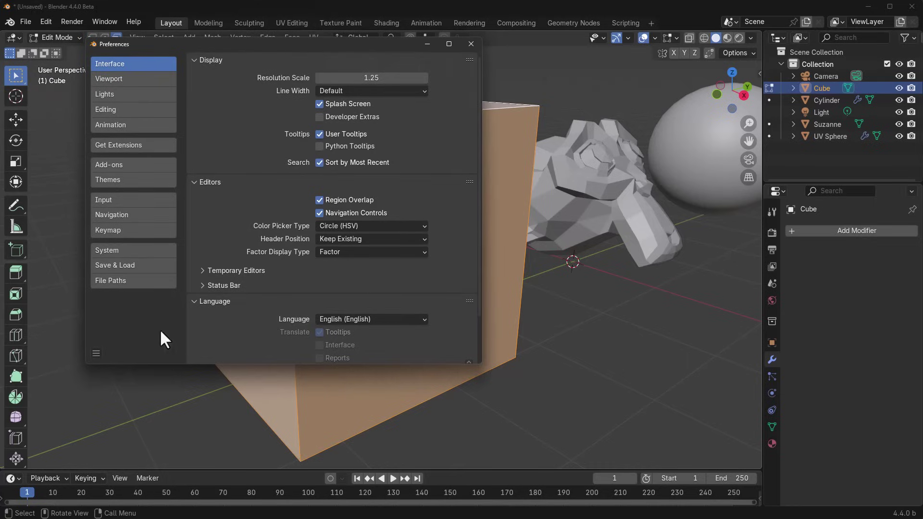
{"action": "left_click", "coordinate": [676, 38]}
{"action": "left_click", "coordinate": [676, 38]}
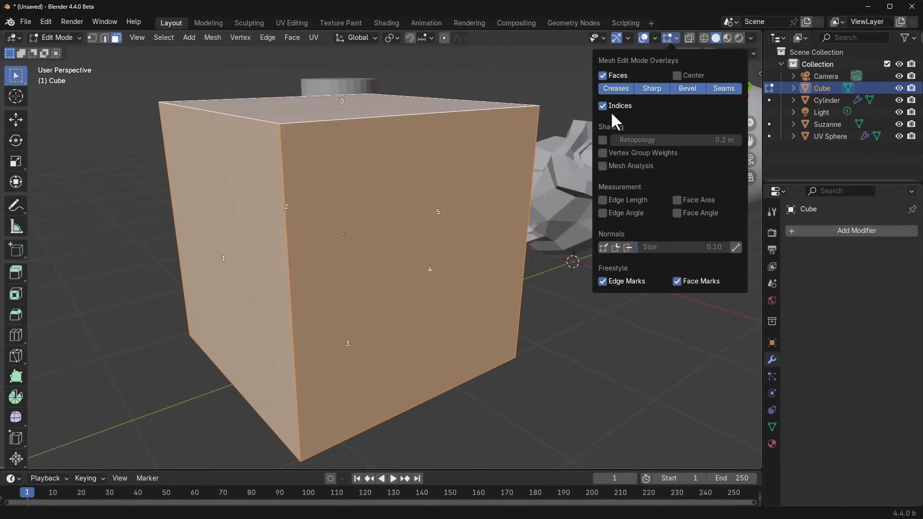
{"action": "middle_click_drag", "start_coordinate": [480, 240], "coordinate": [448, 250]}
Step: Add polybevel1 below polyextrude1 with bevel distance 0.174 and 3 divisions
{"action": "scroll", "coordinate": [482, 268], "scroll_direction": "down", "scroll_amount": 2}
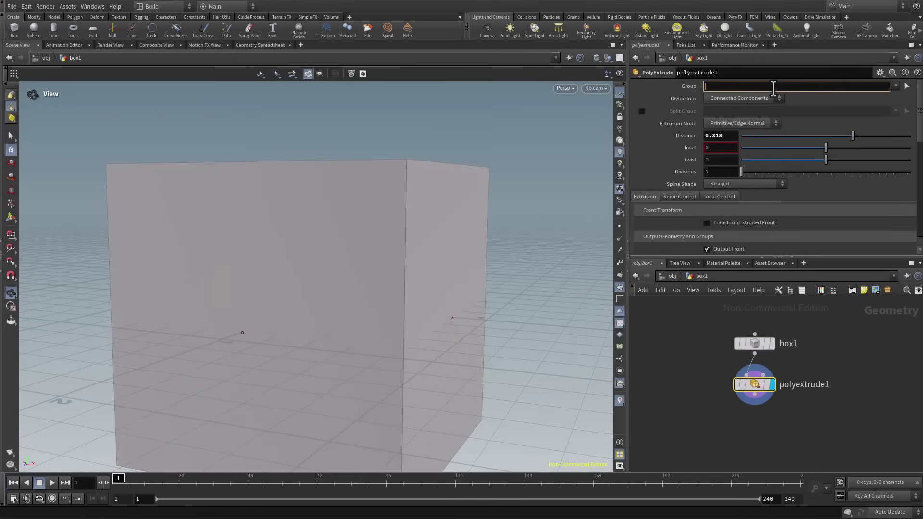
{"action": "key", "text": "Tab"}
{"action": "type", "text": "polybevel"}
{"action": "key", "text": "Return"}
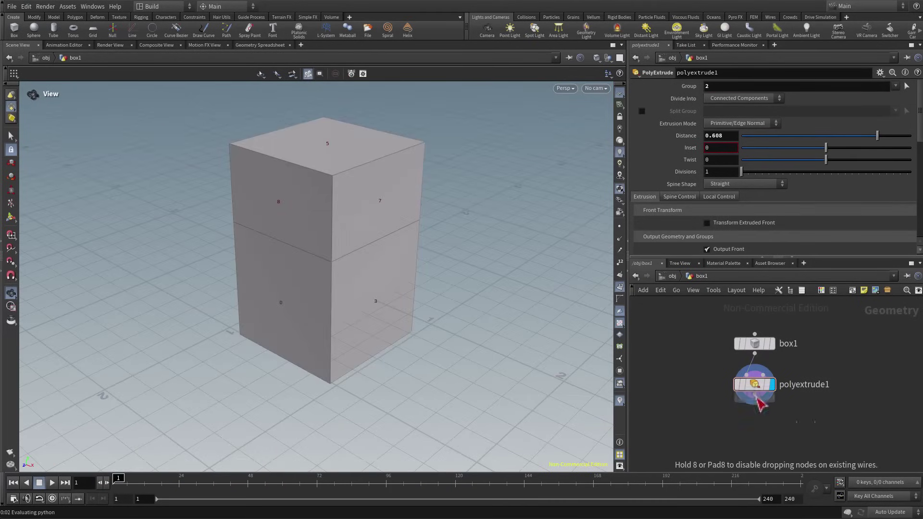
{"action": "left_click", "coordinate": [755, 423]}
{"action": "mouse_move", "coordinate": [742, 138]}
{"action": "left_mouse_down"}
{"action": "mouse_move", "coordinate": [778, 148]}
{"action": "mouse_move", "coordinate": [759, 140]}
{"action": "left_mouse_up"}
{"action": "left_click_drag", "start_coordinate": [741, 229], "coordinate": [763, 237]}
{"action": "left_click_drag", "start_coordinate": [385, 307], "coordinate": [385, 330], "text": "alt"}
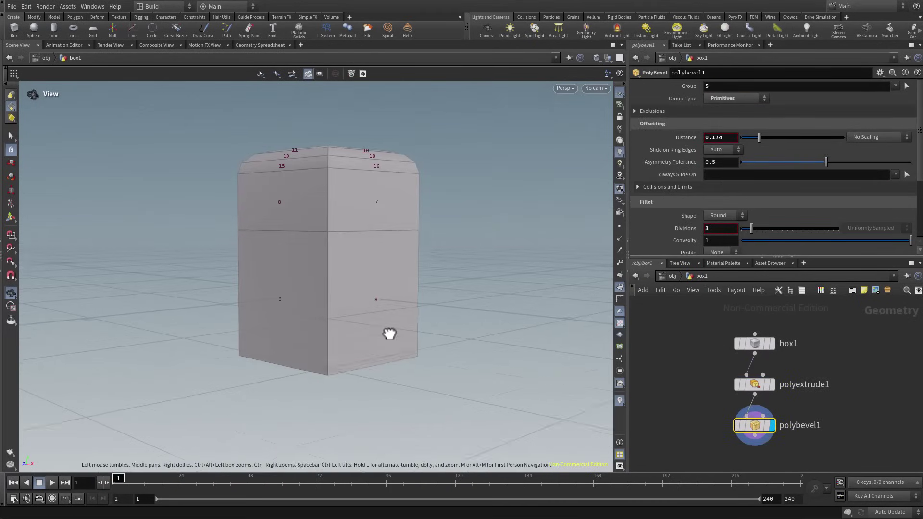
Step: Add transform1 after polybevel1 with Translate X 0.5, Y -0.1 and uniform scale 0.77
{"action": "middle_click_drag", "start_coordinate": [802, 411], "coordinate": [758, 371]}
{"action": "scroll", "coordinate": [789, 367], "scroll_direction": "up", "scroll_amount": 2}
{"action": "key", "text": "Tab"}
{"action": "type", "text": "transform"}
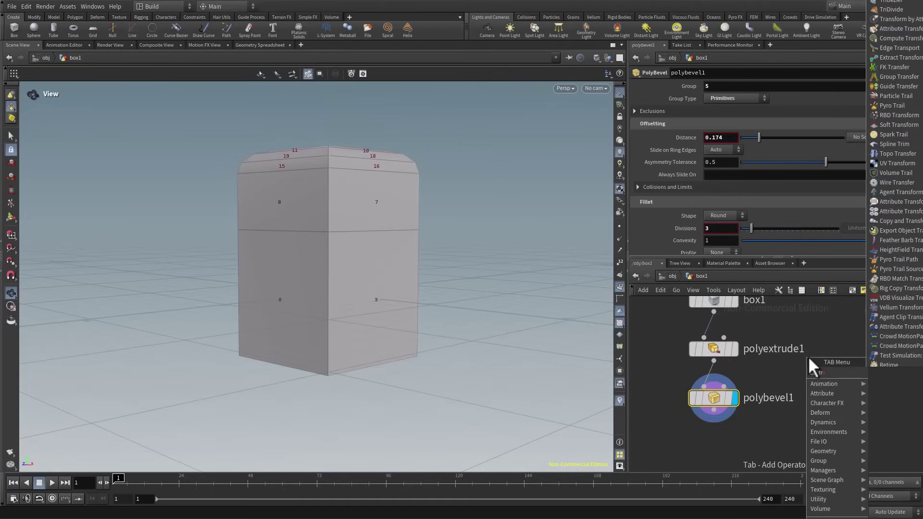
{"action": "key", "text": "Return"}
{"action": "left_click", "coordinate": [834, 398]}
{"action": "middle_click_drag", "start_coordinate": [754, 124], "coordinate": [769, 124]}
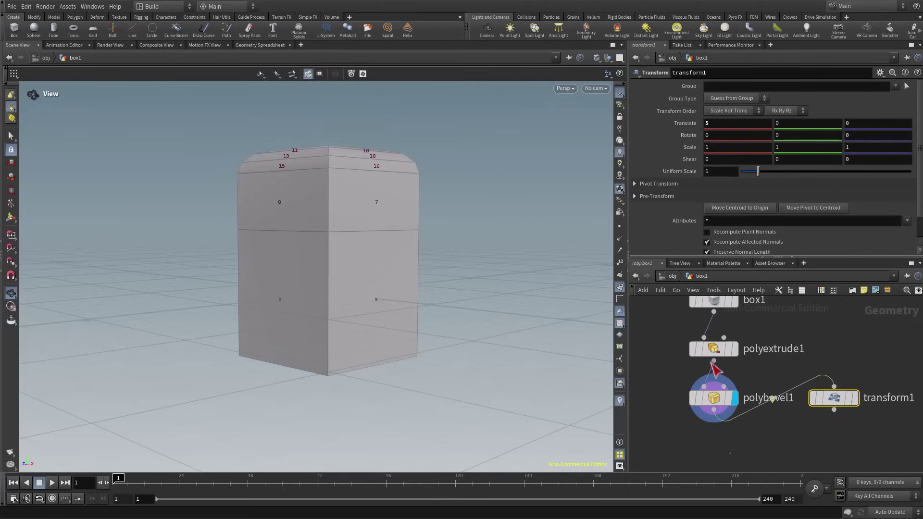
{"action": "left_click", "coordinate": [752, 435]}
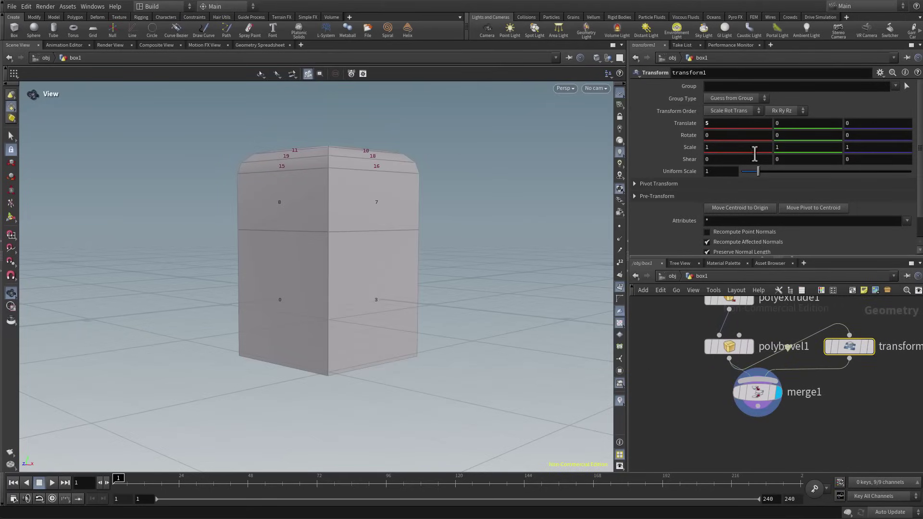
{"action": "middle_click", "coordinate": [738, 124], "text": "ctrl"}
{"action": "middle_click_drag", "start_coordinate": [799, 124], "coordinate": [802, 126]}
{"action": "middle_click_drag", "start_coordinate": [752, 124], "coordinate": [757, 124]}
{"action": "left_click_drag", "start_coordinate": [759, 171], "coordinate": [754, 172]}
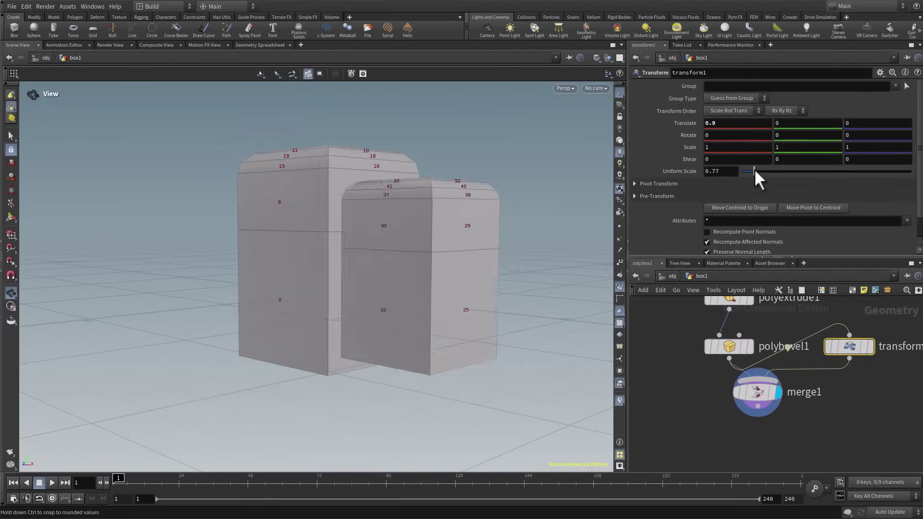
{"action": "middle_click_drag", "start_coordinate": [784, 124], "coordinate": [788, 120]}
Step: Add boolean1 to subtract the scaled copy from the box, and delete the merge node
{"action": "key", "text": "Tab"}
{"action": "type", "text": "bool"}
{"action": "key", "text": "Return"}
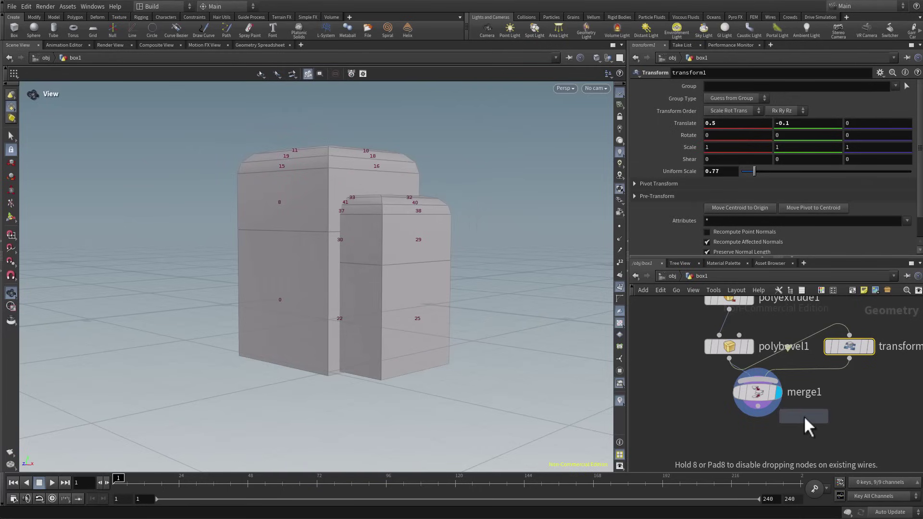
{"action": "left_click", "coordinate": [840, 408]}
{"action": "left_click", "coordinate": [759, 440]}
{"action": "key", "text": "Delete"}
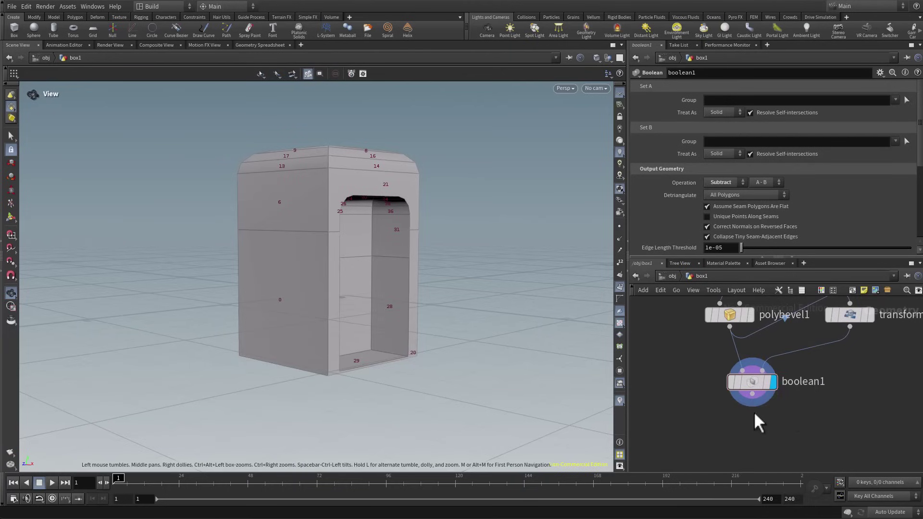
Step: Add polybevel2 below boolean1 with distance 0.014, limited to the abseams group
{"action": "key", "text": "Tab"}
{"action": "type", "text": "polybevel"}
{"action": "key", "text": "Return"}
{"action": "left_click", "coordinate": [749, 414]}
{"action": "scroll", "coordinate": [684, 216], "scroll_direction": "down", "scroll_amount": 5}
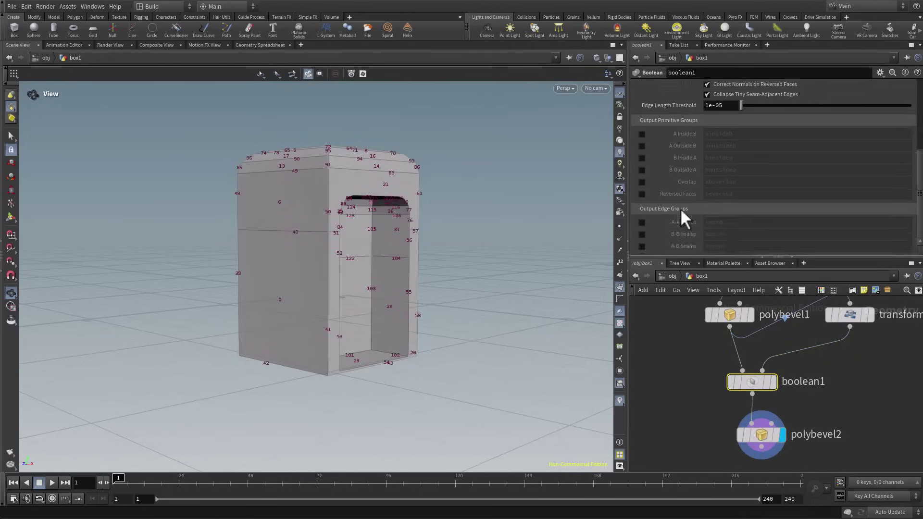
{"action": "scroll", "coordinate": [684, 217], "scroll_direction": "up", "scroll_amount": 5}
{"action": "left_click", "coordinate": [895, 86]}
{"action": "left_click", "coordinate": [904, 106]}
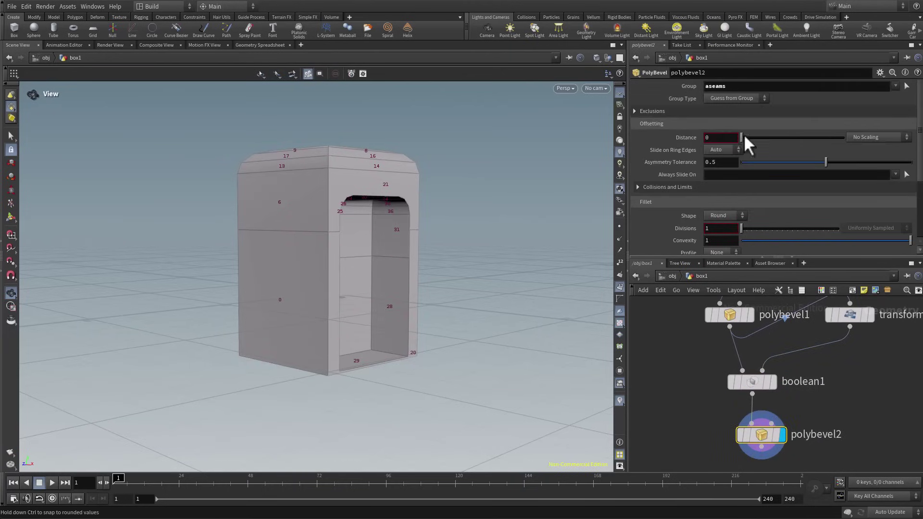
{"action": "left_click", "coordinate": [895, 86]}
{"action": "left_click", "coordinate": [904, 111]}
{"action": "left_click_drag", "start_coordinate": [741, 137], "coordinate": [753, 156]}
{"action": "left_click", "coordinate": [895, 87]}
{"action": "left_click", "coordinate": [903, 110]}
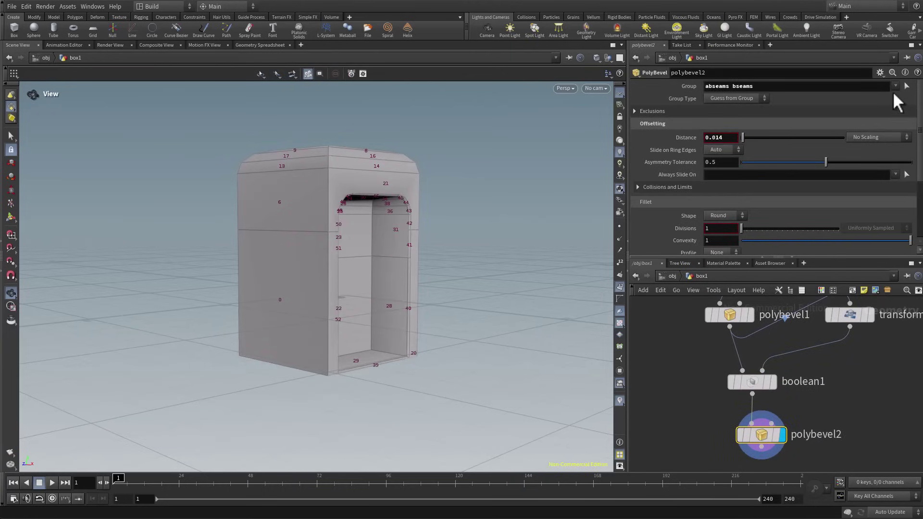
Step: Add an Edge Cusp node below polybevel2 and view the box at an angle
{"action": "scroll", "coordinate": [408, 305], "scroll_direction": "up", "scroll_amount": 6}
{"action": "scroll", "coordinate": [443, 354], "scroll_direction": "down", "scroll_amount": 6}
{"action": "key", "text": "Tab"}
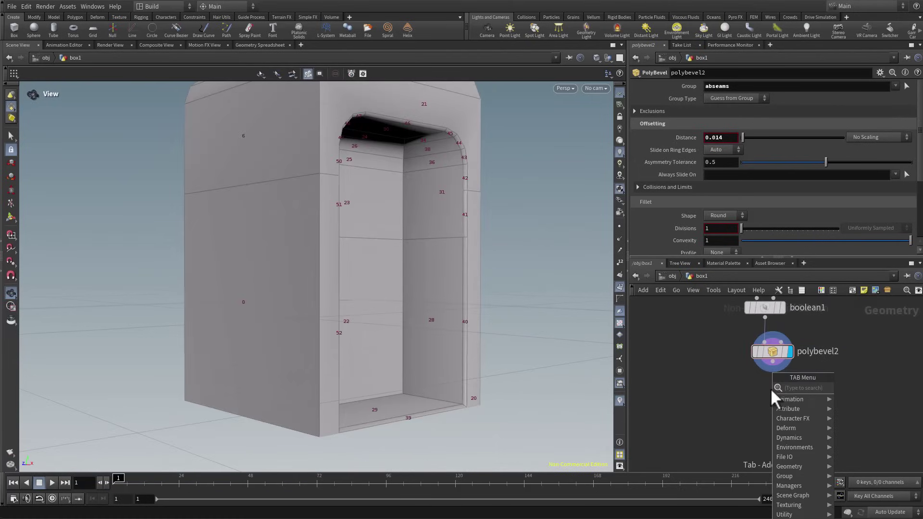
{"action": "left_click", "coordinate": [761, 399]}
{"action": "left_click", "coordinate": [777, 391]}
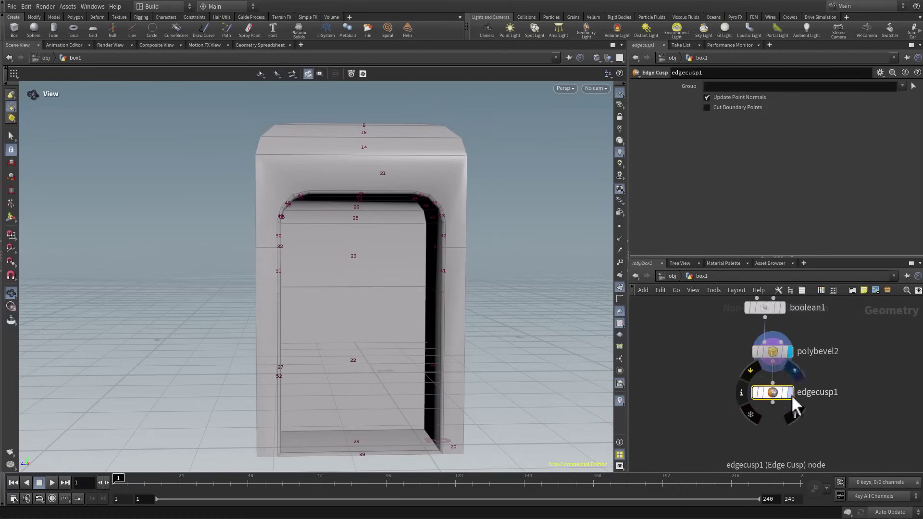
{"action": "left_click_drag", "start_coordinate": [380, 401], "coordinate": [471, 393]}
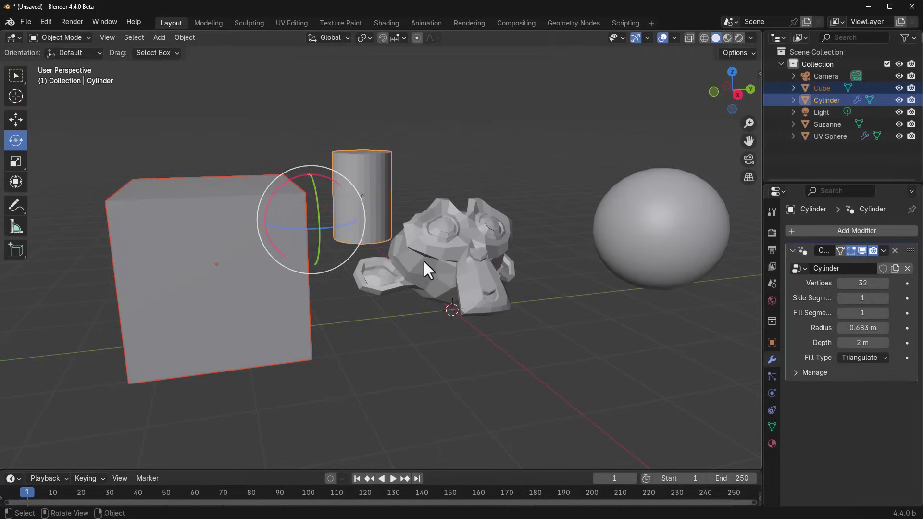
{"action": "left_click", "coordinate": [209, 327]}
Step: Hide the Cube, Cylinder and Suzanne with H, then reveal them with Alt+H
{"action": "left_click", "coordinate": [392, 217], "text": "shift"}
{"action": "left_click", "coordinate": [467, 257], "text": "shift"}
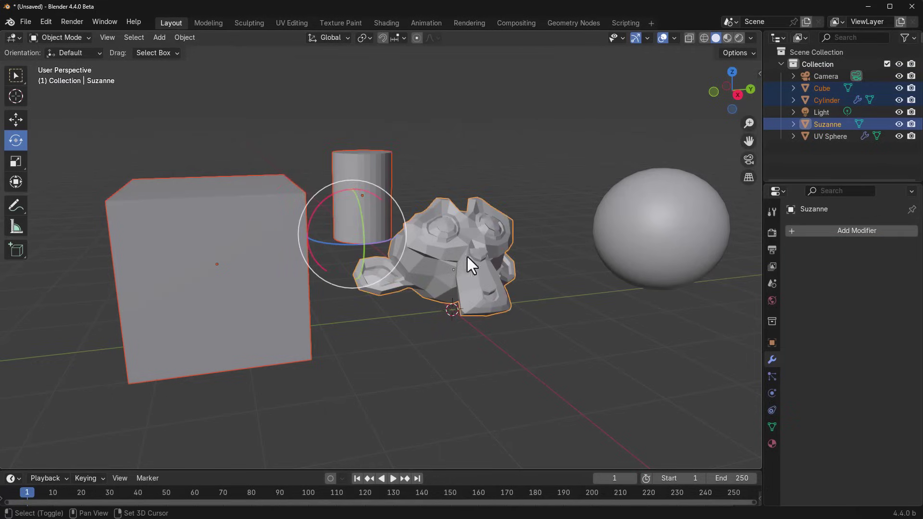
{"action": "key", "text": "h"}
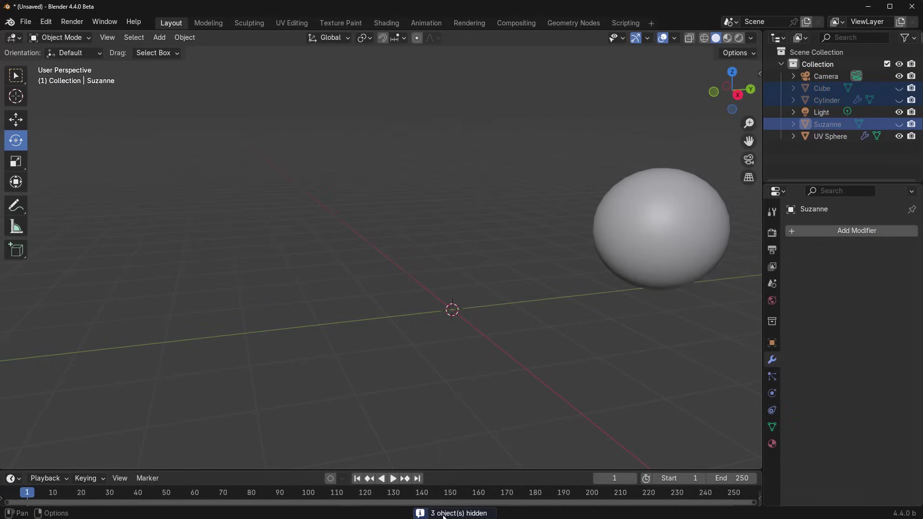
{"action": "key", "text": "alt+h"}
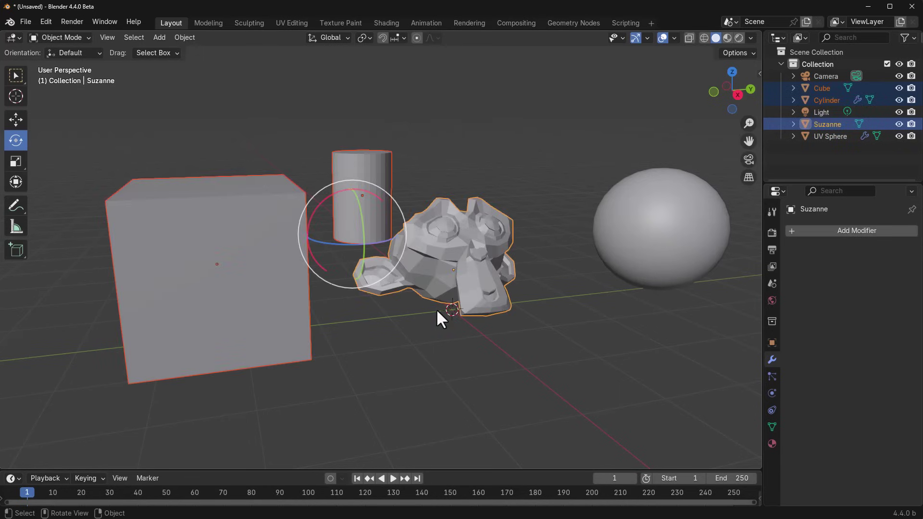
Step: Select the UV Sphere and switch to the scene camera view with Numpad 0
{"action": "left_click", "coordinate": [646, 251]}
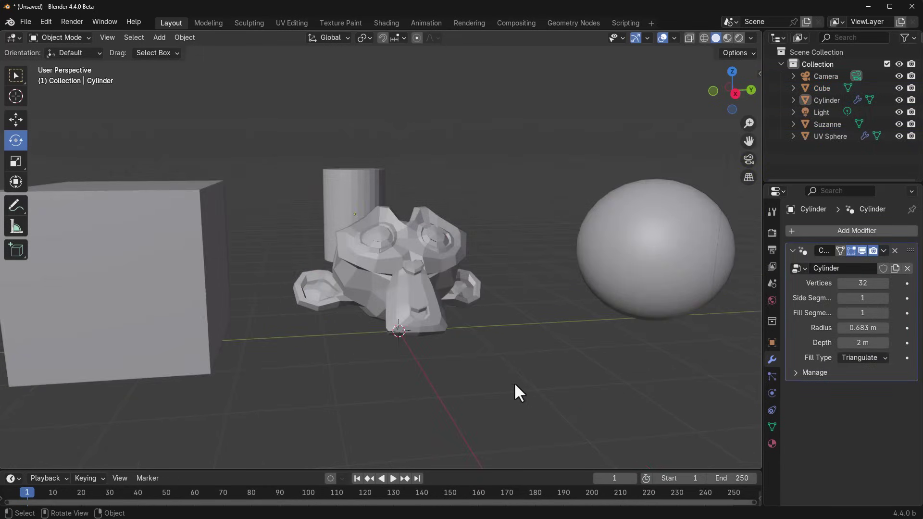
{"action": "middle_click_drag", "start_coordinate": [514, 385], "coordinate": [395, 370]}
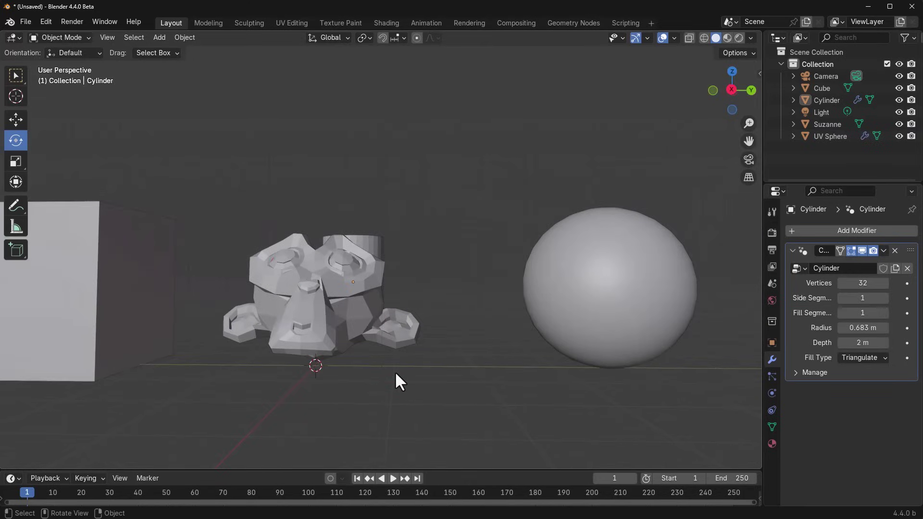
{"action": "key", "text": "KP_0"}
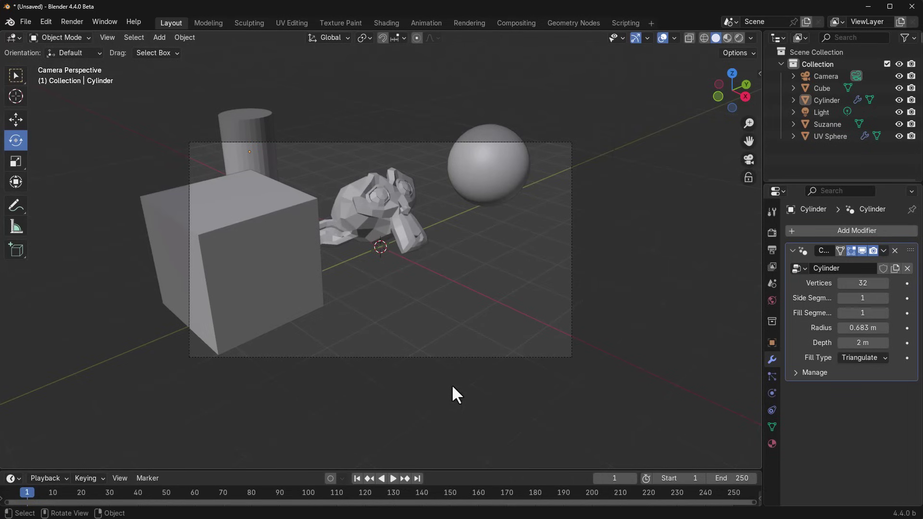
Step: Reposition the camera by orbiting the camera-locked view, and hide the camera object
{"action": "left_click", "coordinate": [450, 360]}
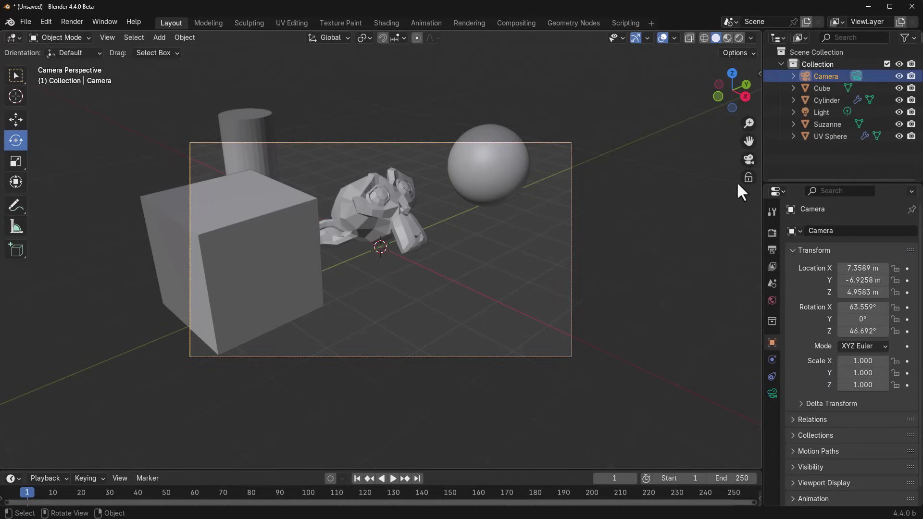
{"action": "middle_click_drag", "start_coordinate": [443, 353], "coordinate": [400, 377]}
{"action": "scroll", "coordinate": [416, 322], "scroll_direction": "up", "scroll_amount": 2}
{"action": "scroll", "coordinate": [416, 318], "scroll_direction": "down", "scroll_amount": 4}
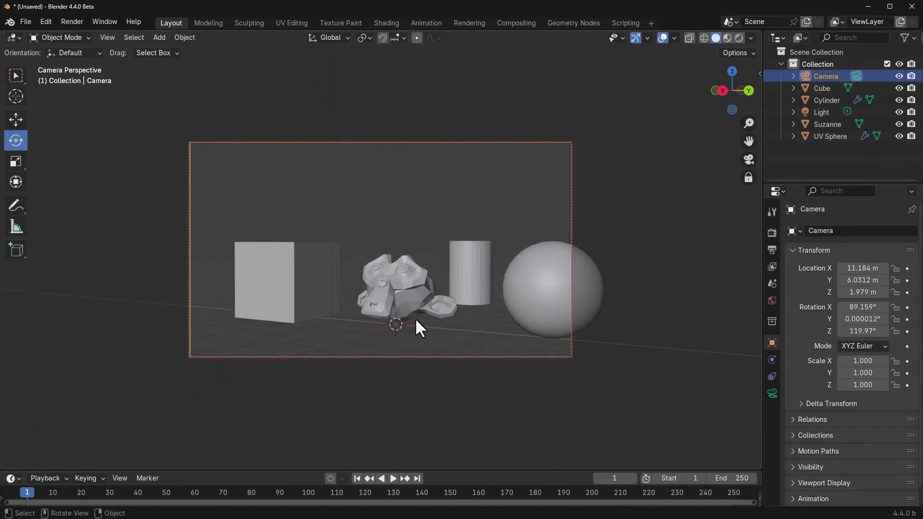
{"action": "key", "text": "Home"}
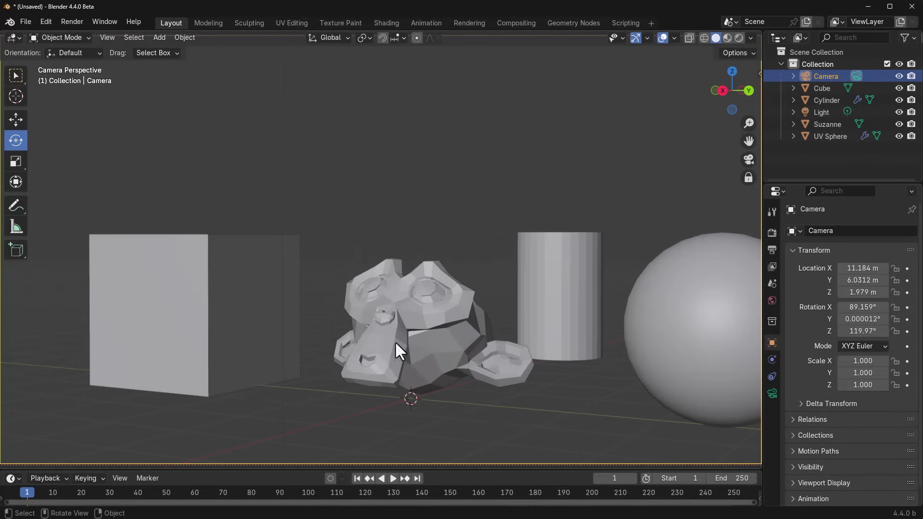
{"action": "key", "text": "h"}
{"action": "middle_click_drag", "start_coordinate": [493, 321], "coordinate": [509, 354]}
{"action": "scroll", "coordinate": [476, 316], "scroll_direction": "down", "scroll_amount": 2}
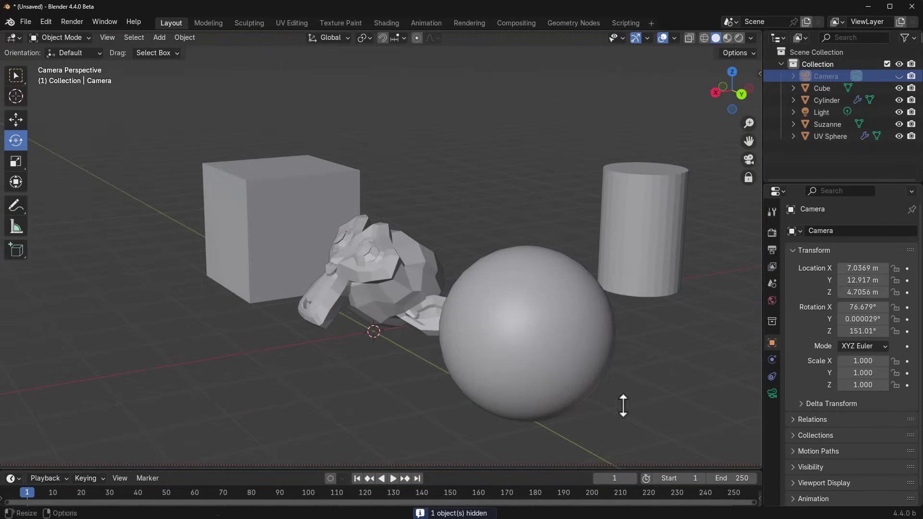
Step: Split the 3D view into two side-by-side views and orbit the right-hand one
{"action": "left_click", "coordinate": [403, 336]}
{"action": "scroll", "coordinate": [482, 290], "scroll_direction": "up", "scroll_amount": 3}
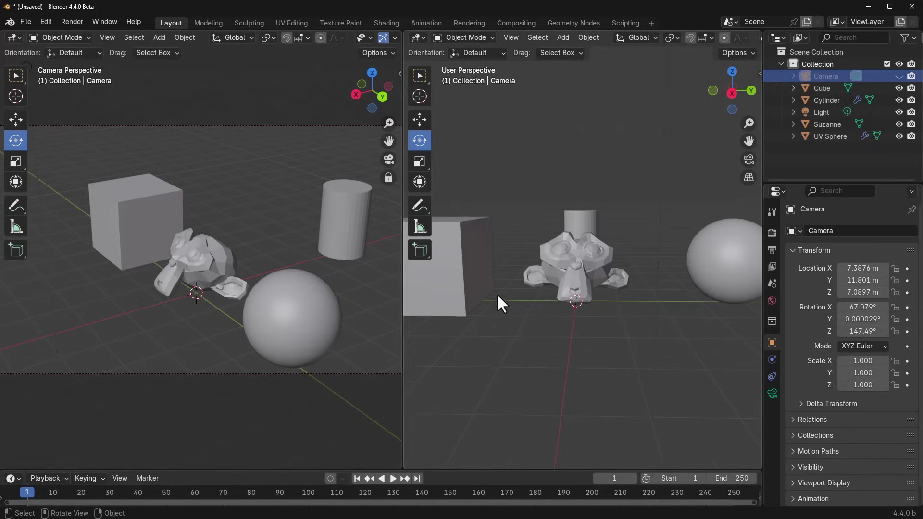
{"action": "middle_click_drag", "start_coordinate": [498, 296], "coordinate": [607, 303]}
Step: Tick View Lock Rotation in the right view's sidebar, test navigation, then widen that view
{"action": "key", "text": "n"}
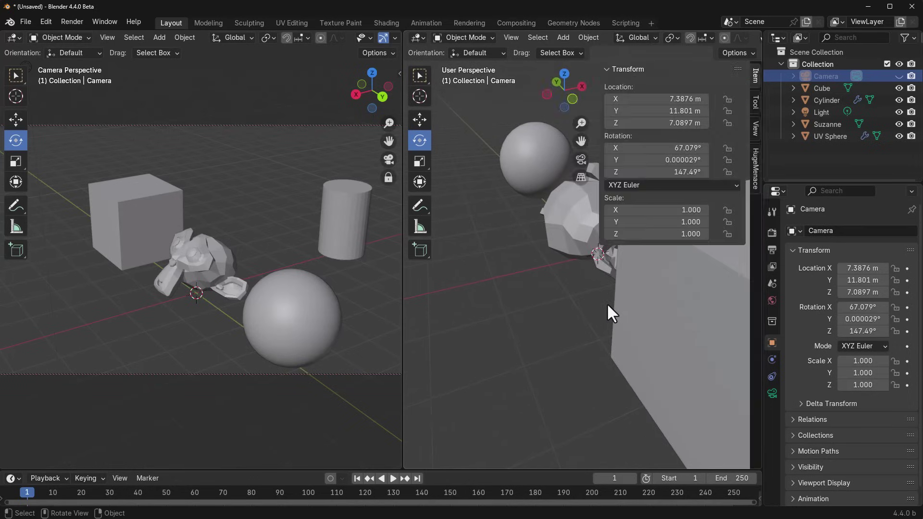
{"action": "left_click", "coordinate": [756, 129]}
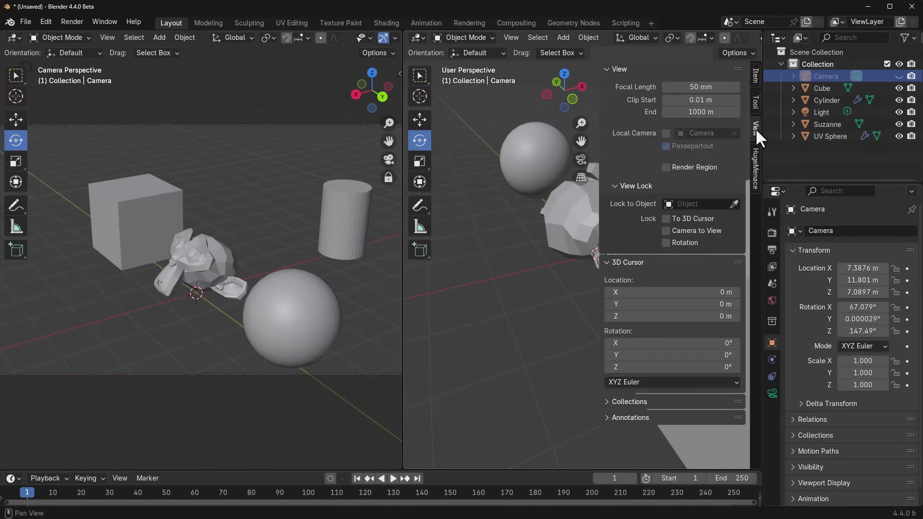
{"action": "left_click", "coordinate": [667, 242]}
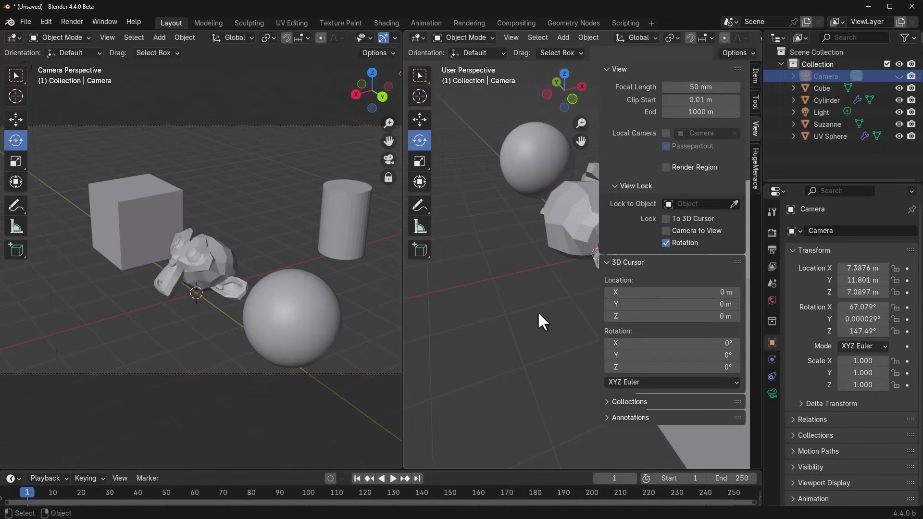
{"action": "middle_click_drag", "start_coordinate": [538, 301], "coordinate": [509, 270]}
{"action": "scroll", "coordinate": [512, 269], "scroll_direction": "down", "scroll_amount": 3}
{"action": "scroll", "coordinate": [515, 268], "scroll_direction": "up", "scroll_amount": 6}
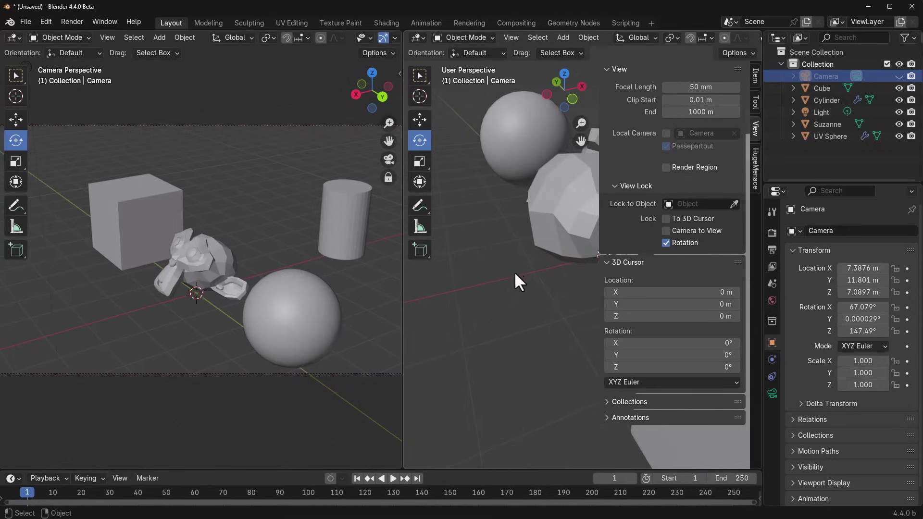
{"action": "scroll", "coordinate": [536, 278], "scroll_direction": "down", "scroll_amount": 3}
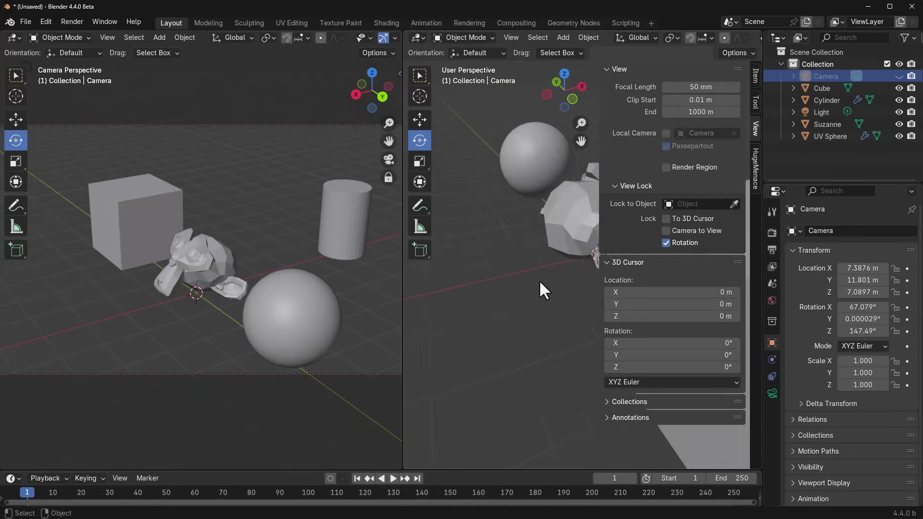
{"action": "left_click_drag", "start_coordinate": [403, 289], "coordinate": [187, 288]}
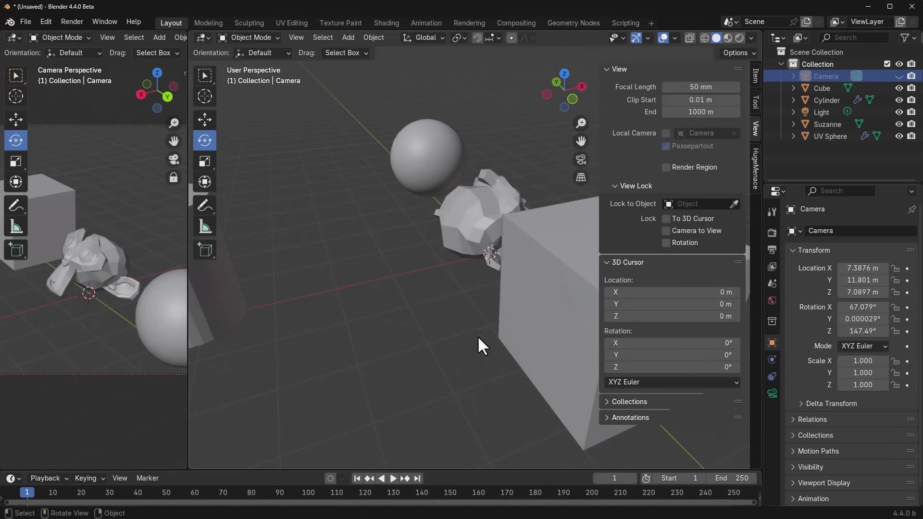
{"action": "middle_click_drag", "start_coordinate": [477, 335], "coordinate": [453, 333]}
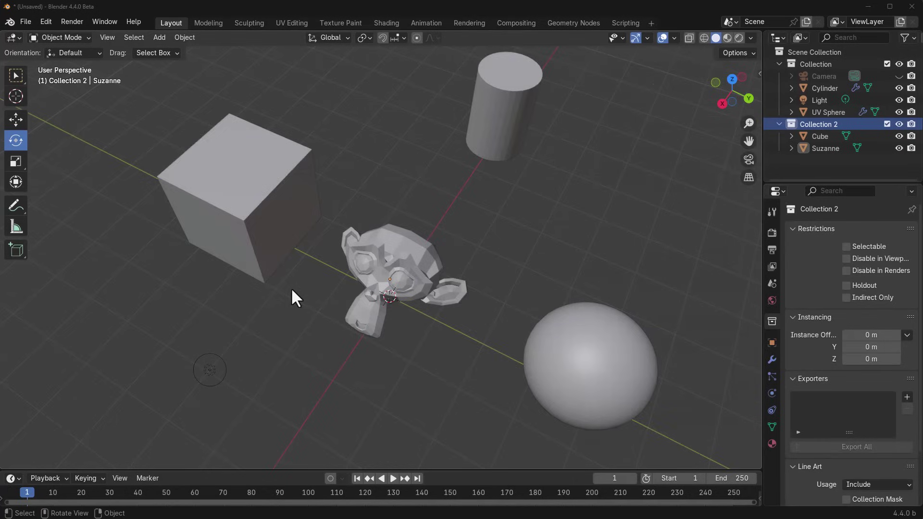
Step: Toggle Collection 2's Disable in Viewports restriction, hiding the Cube and Suzanne
{"action": "middle_click_drag", "start_coordinate": [291, 291], "coordinate": [455, 298]}
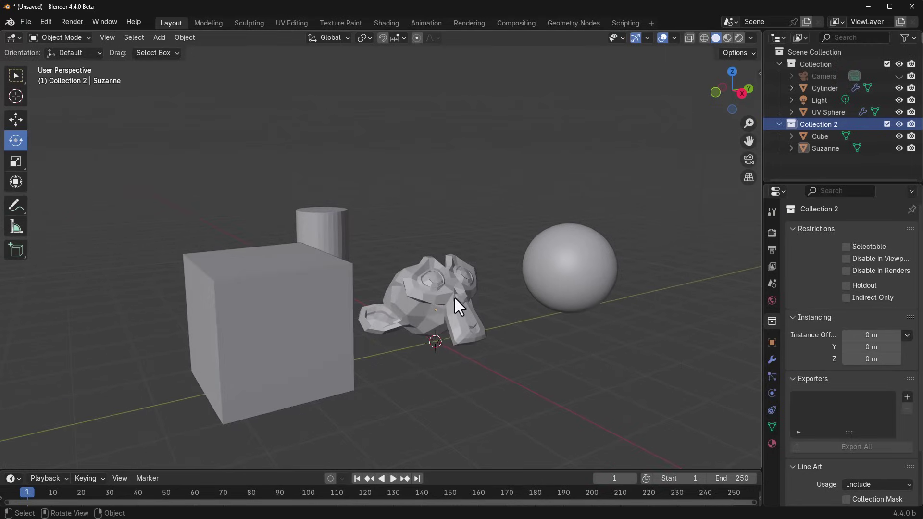
{"action": "left_click", "coordinate": [818, 63]}
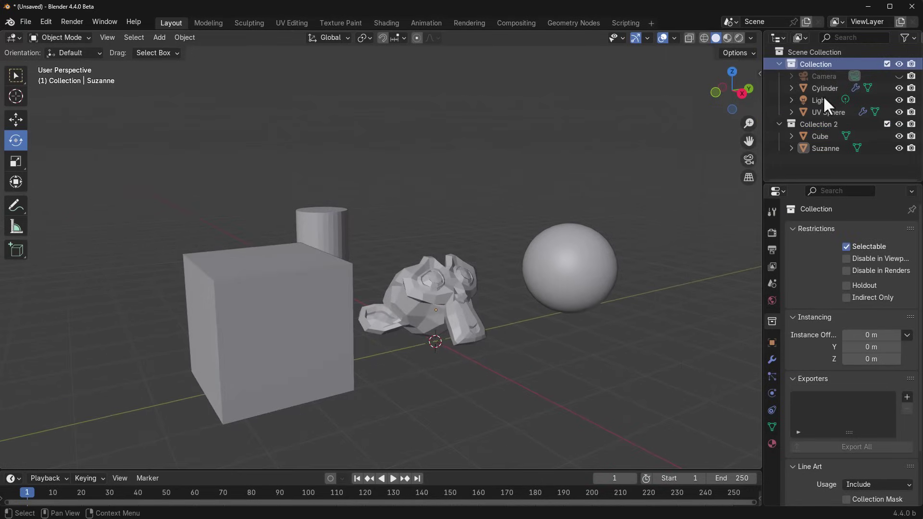
{"action": "left_click", "coordinate": [827, 125]}
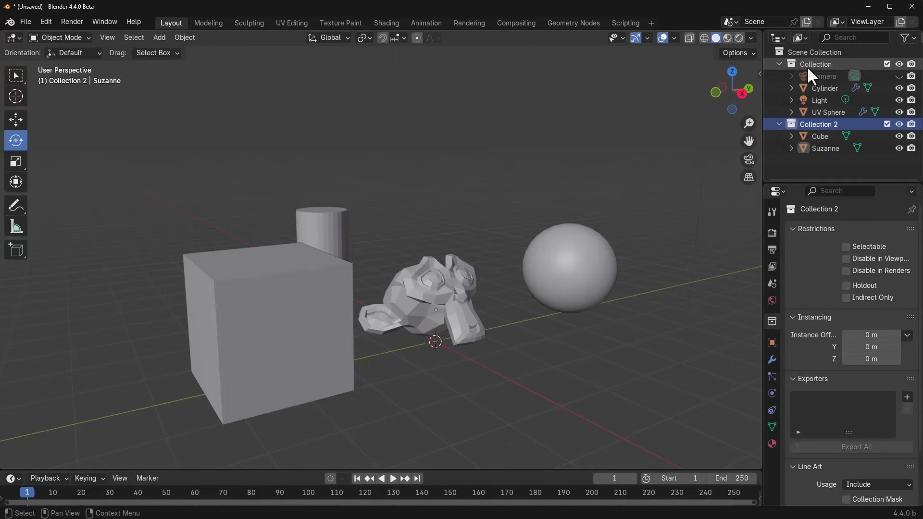
{"action": "left_click", "coordinate": [846, 259]}
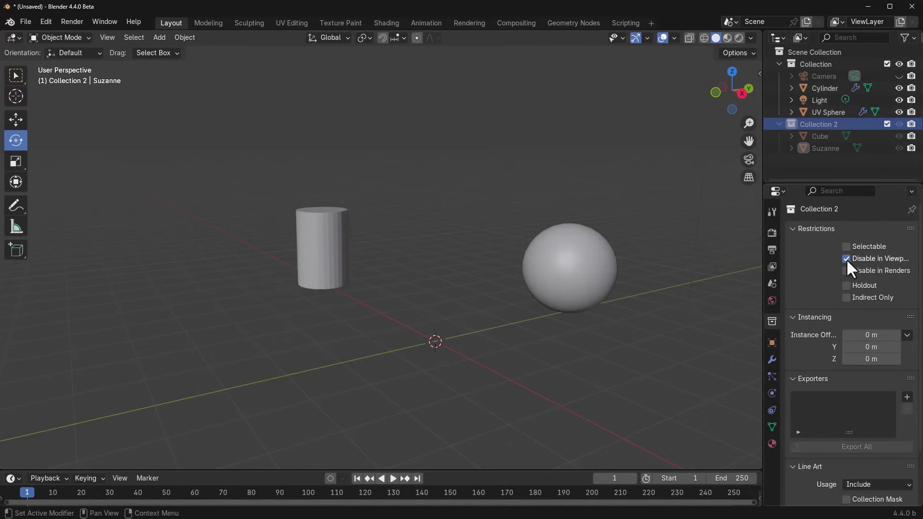
{"action": "left_click", "coordinate": [847, 261]}
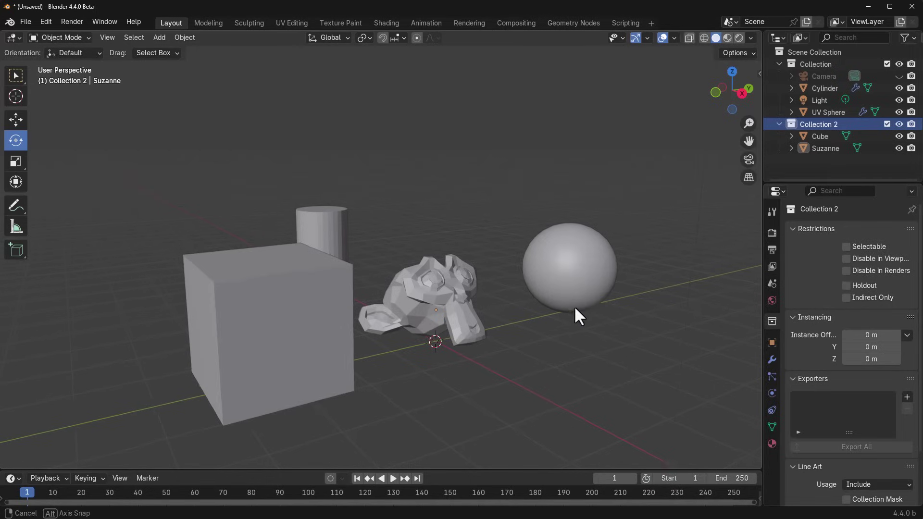
{"action": "middle_click_drag", "start_coordinate": [575, 313], "coordinate": [596, 307]}
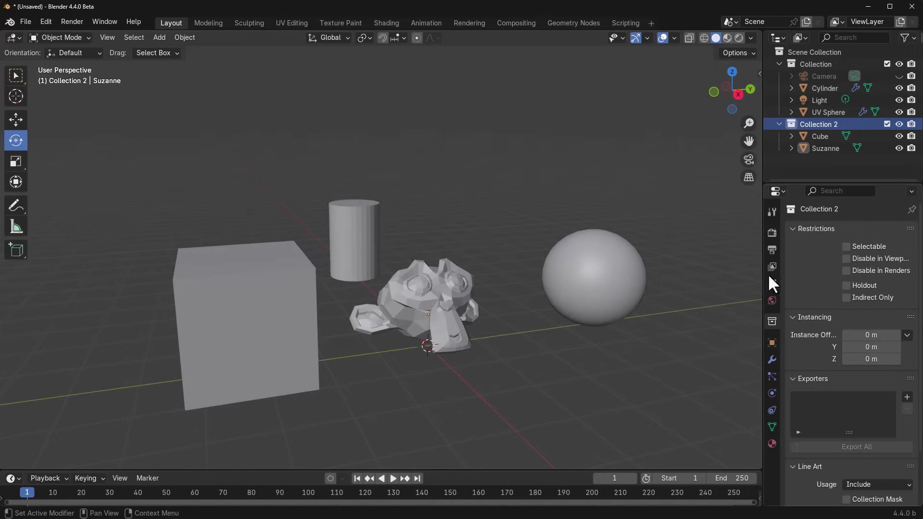
{"action": "left_click_drag", "start_coordinate": [308, 297], "coordinate": [293, 355]}
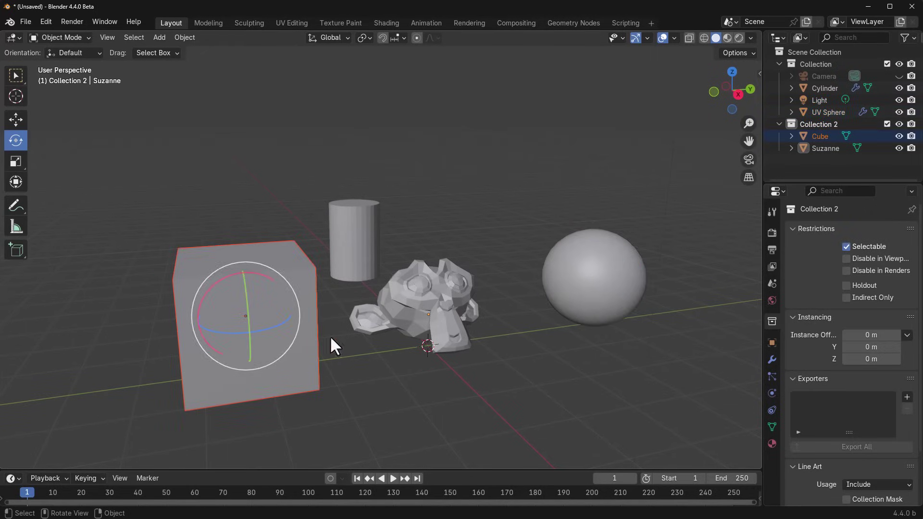
{"action": "left_click", "coordinate": [847, 258]}
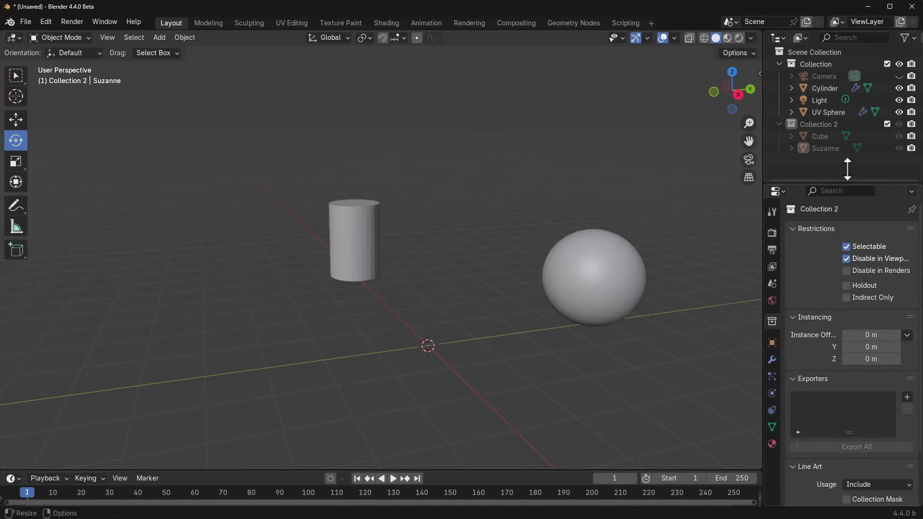
Step: Toggle viewport visibility of Collection and Collection 2 off and on, ending with all objects visible
{"action": "left_click", "coordinate": [823, 65]}
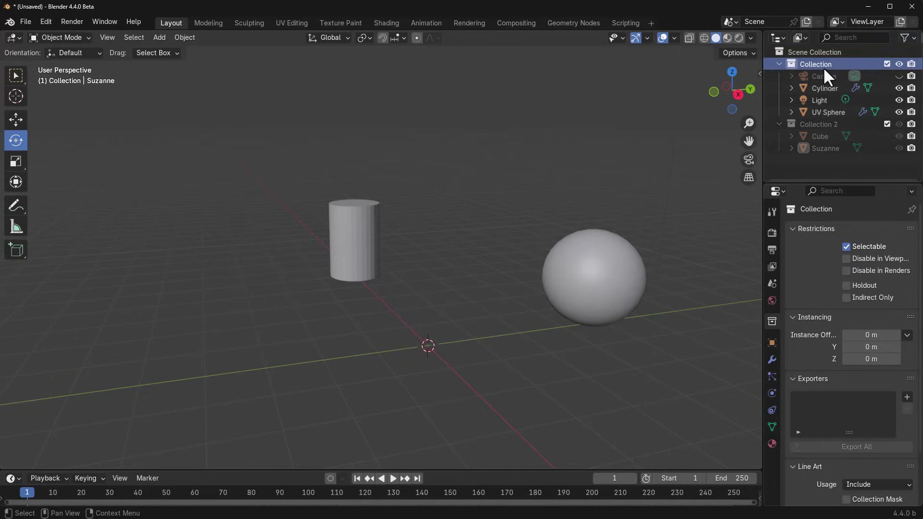
{"action": "left_click", "coordinate": [846, 259]}
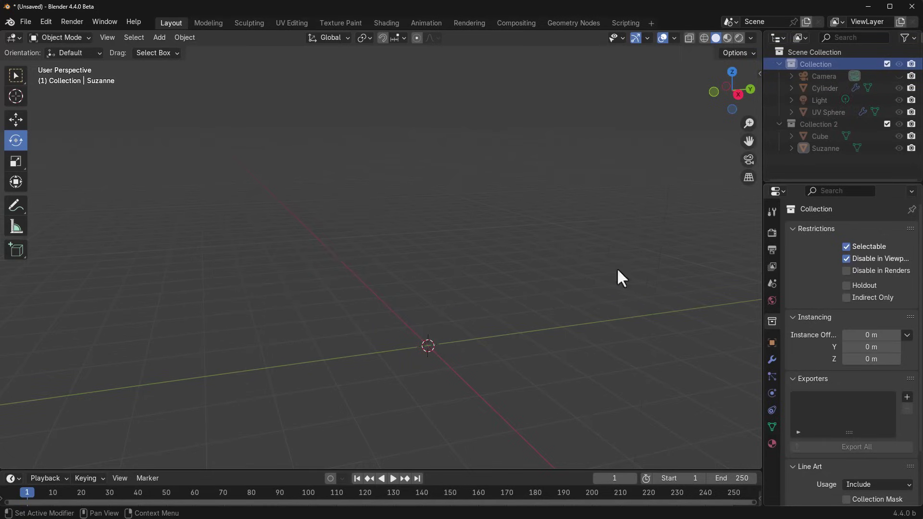
{"action": "left_click", "coordinate": [846, 259]}
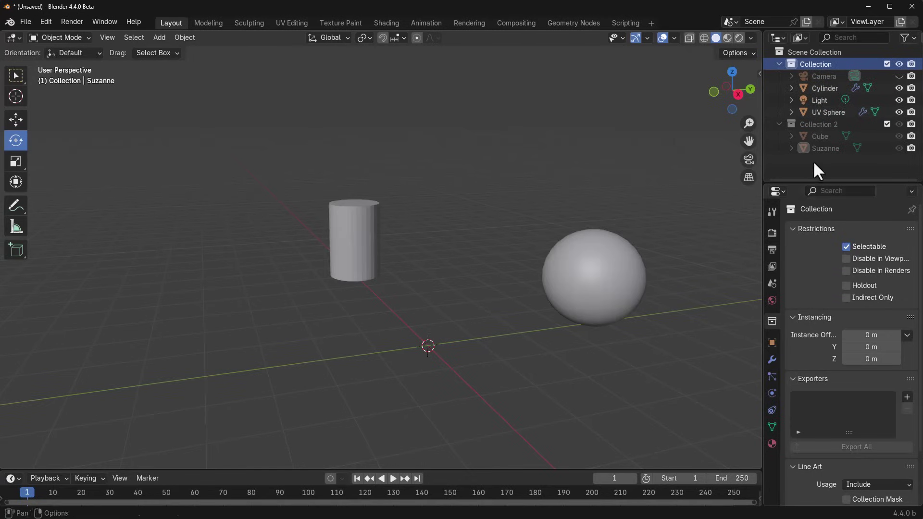
{"action": "left_click", "coordinate": [821, 124]}
{"action": "left_click", "coordinate": [847, 259]}
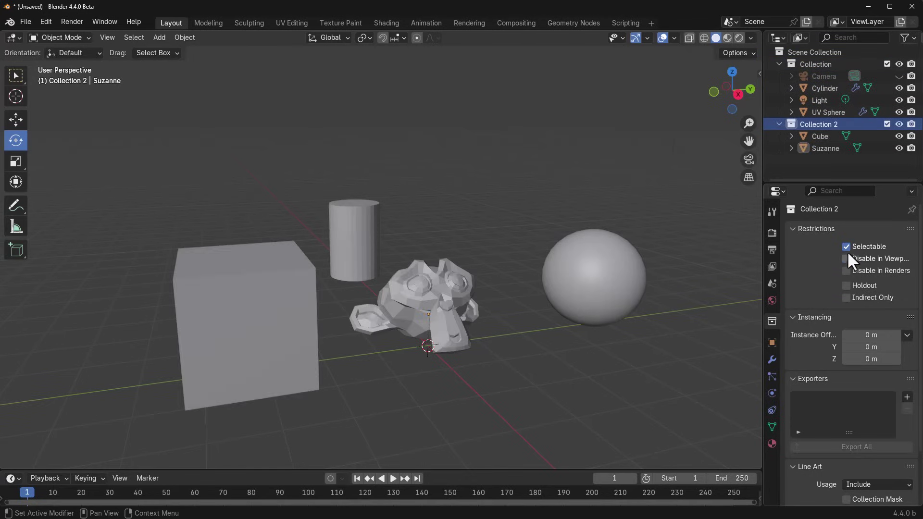
{"action": "left_click", "coordinate": [846, 259]}
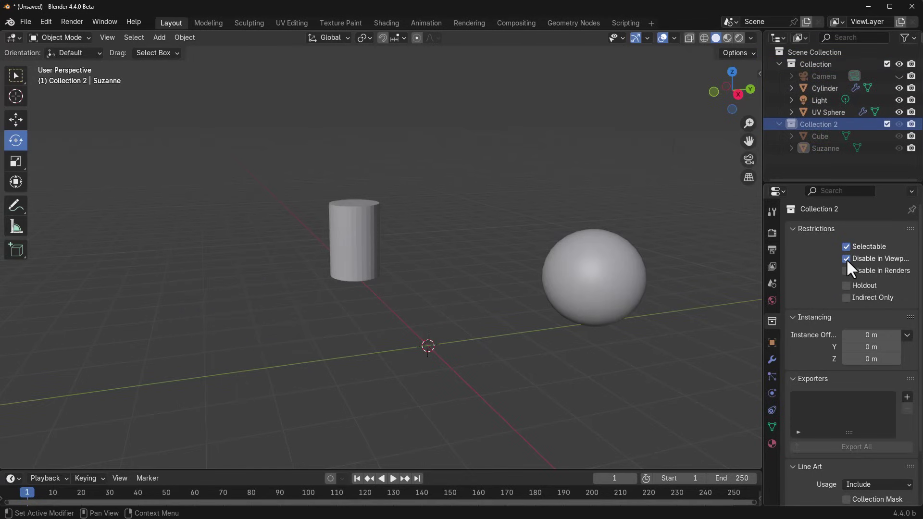
{"action": "left_click", "coordinate": [846, 259]}
{"action": "middle_click_drag", "start_coordinate": [538, 339], "coordinate": [618, 346]}
{"action": "left_click", "coordinate": [824, 64]}
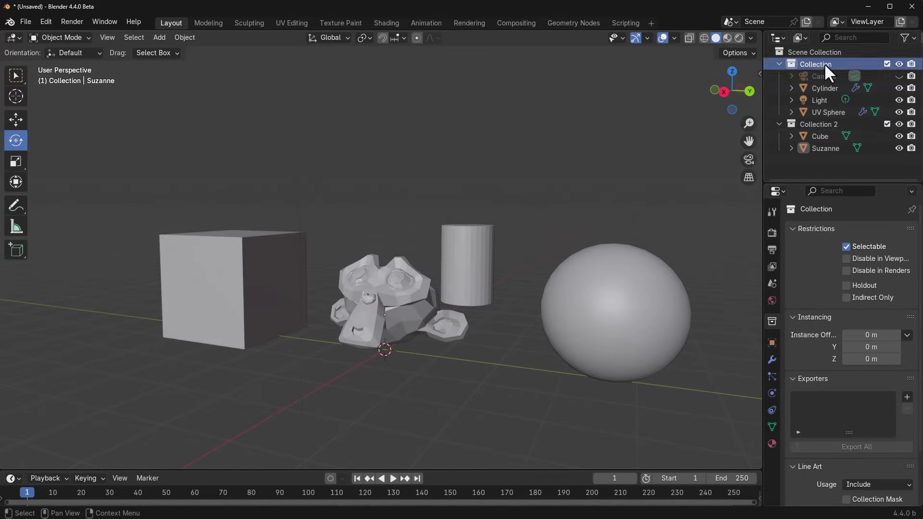
{"action": "left_click", "coordinate": [846, 259]}
{"action": "left_click", "coordinate": [846, 259]}
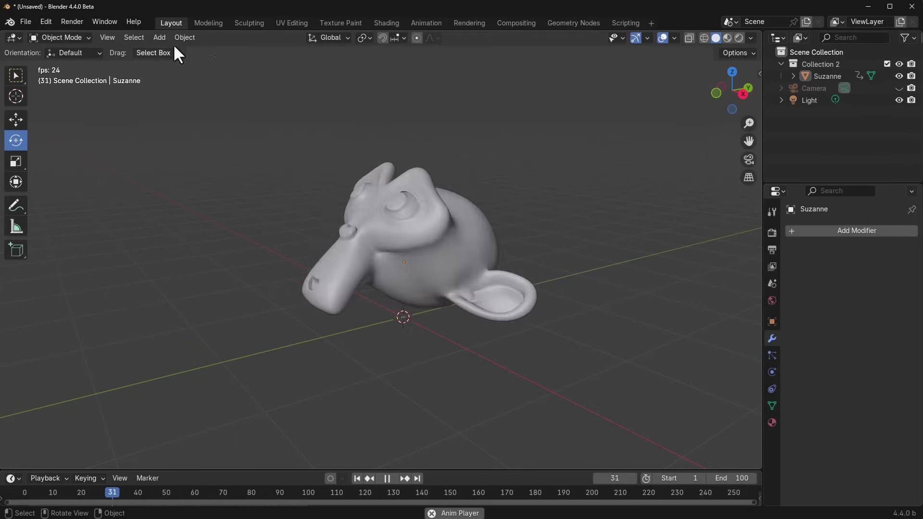
Step: In the Sculpting workspace, play Suzanne's animation while orbiting, then jump back to frame 1
{"action": "left_click", "coordinate": [249, 22]}
{"action": "key", "text": "space"}
{"action": "middle_click_drag", "start_coordinate": [379, 284], "coordinate": [397, 341]}
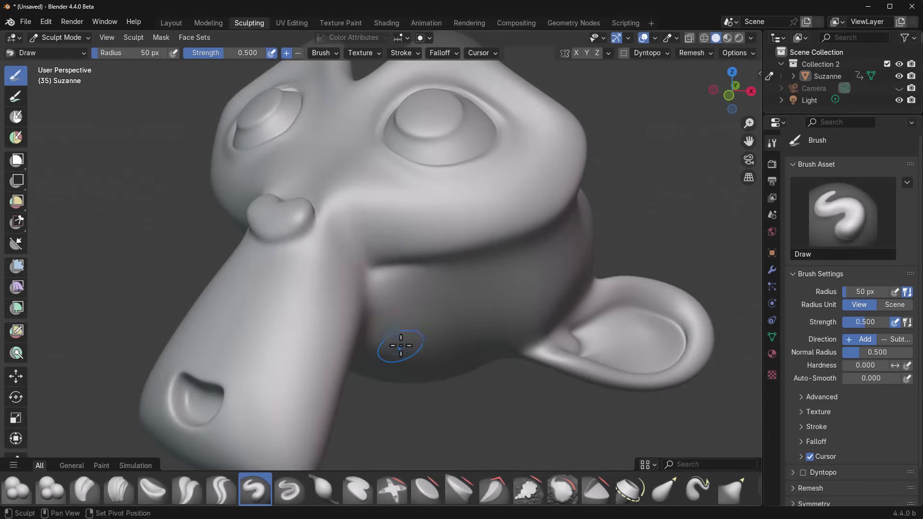
{"action": "scroll", "coordinate": [476, 252], "scroll_direction": "up", "scroll_amount": 5}
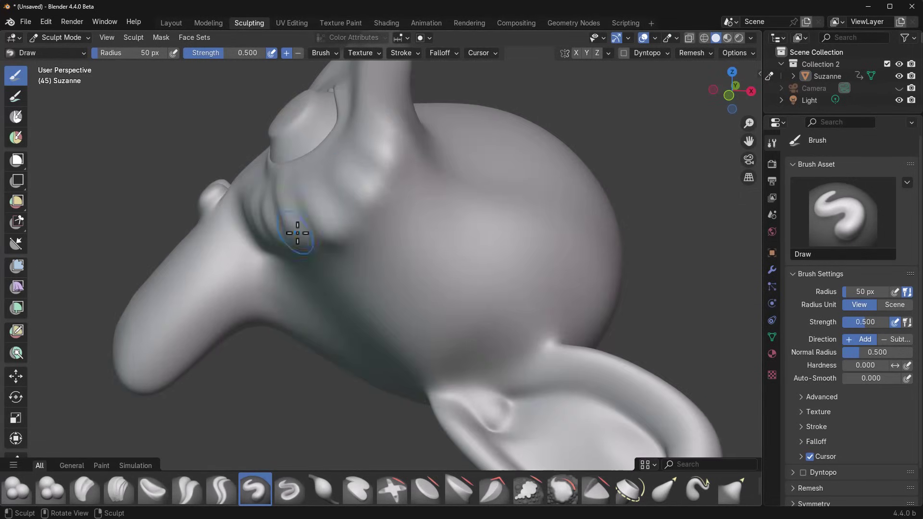
{"action": "key", "text": "shift+Left"}
{"action": "middle_click_drag", "start_coordinate": [391, 251], "coordinate": [419, 155]}
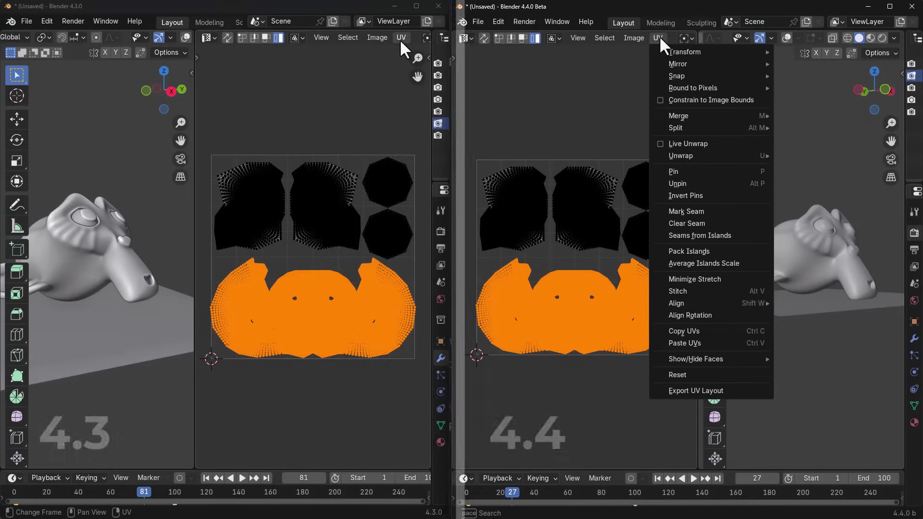
{"action": "left_click", "coordinate": [400, 38]}
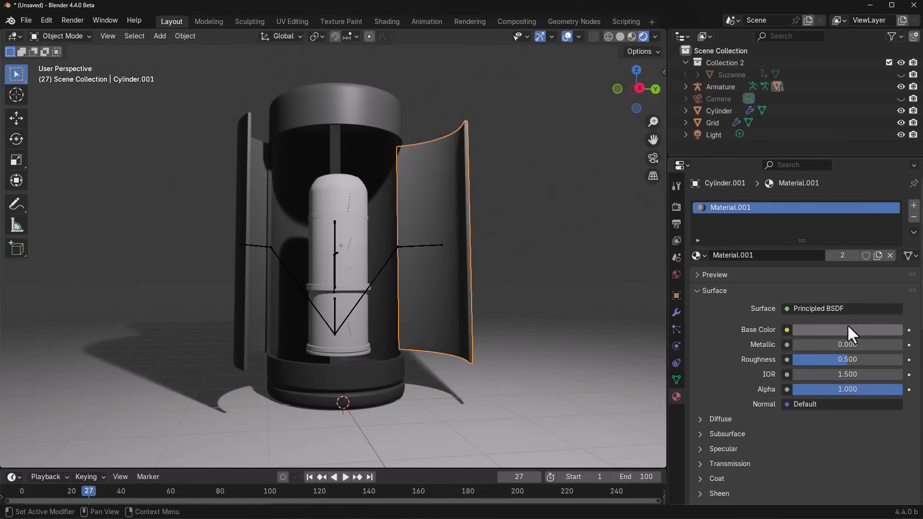
Step: Eyedropper a brown base colour for the doors' material, then toggle viewport panels from the View menu
{"action": "left_click", "coordinate": [847, 330]}
{"action": "mouse_move", "coordinate": [894, 311]}
{"action": "left_mouse_down"}
{"action": "mouse_move", "coordinate": [684, 310]}
{"action": "mouse_move", "coordinate": [680, 219]}
{"action": "mouse_move", "coordinate": [701, 208]}
{"action": "mouse_move", "coordinate": [682, 235]}
{"action": "left_mouse_up"}
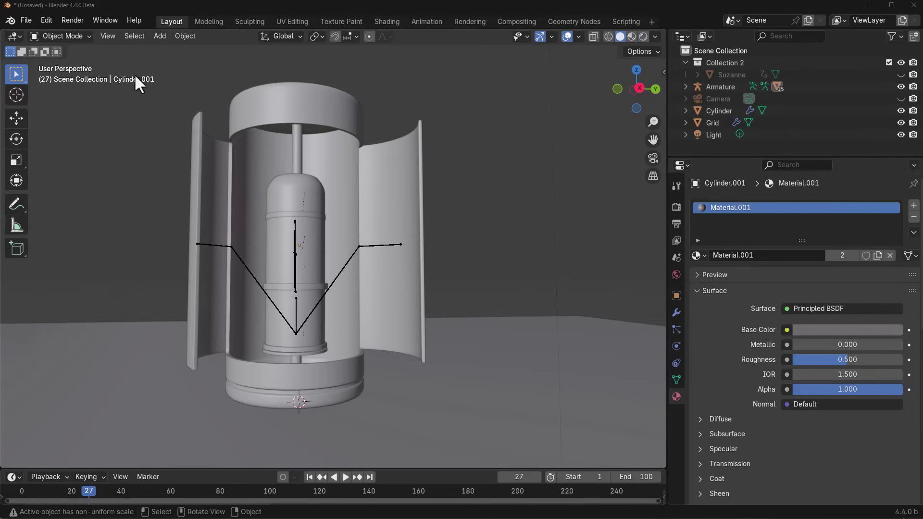
{"action": "left_click", "coordinate": [108, 36]}
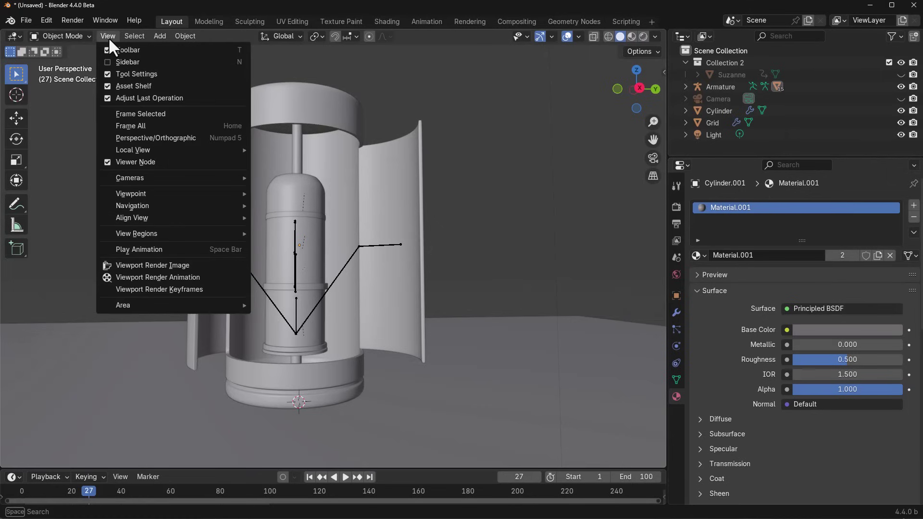
{"action": "key", "text": "Escape"}
{"action": "left_click", "coordinate": [107, 36]}
{"action": "key", "text": "Escape"}
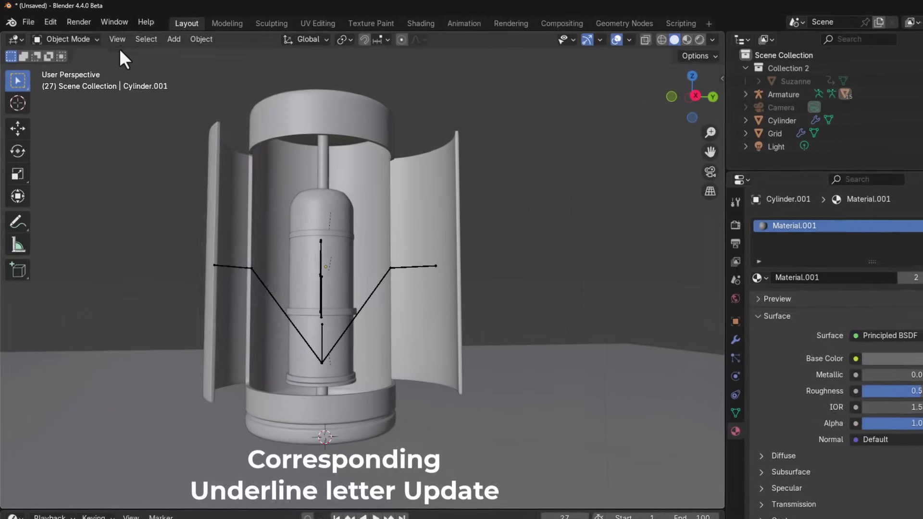
{"action": "left_click", "coordinate": [108, 36]}
{"action": "key", "text": "Escape"}
Step: Show the sidebar with its Transform panel and restore the toolbar, asset shelf and last-operation panel
{"action": "left_click", "coordinate": [120, 41]}
{"action": "key", "text": "Escape"}
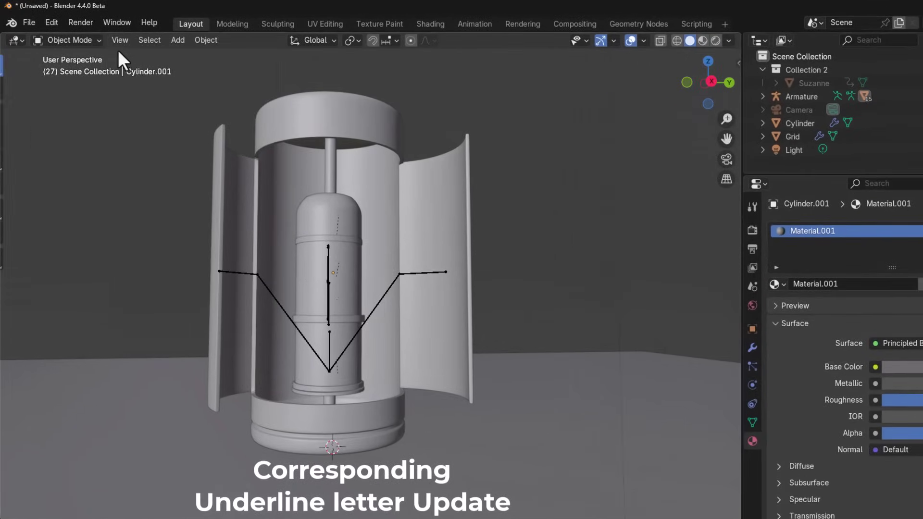
{"action": "left_click", "coordinate": [120, 41]}
{"action": "key", "text": "Escape"}
{"action": "left_click", "coordinate": [120, 40]}
{"action": "left_click", "coordinate": [123, 68]}
{"action": "left_click", "coordinate": [120, 41]}
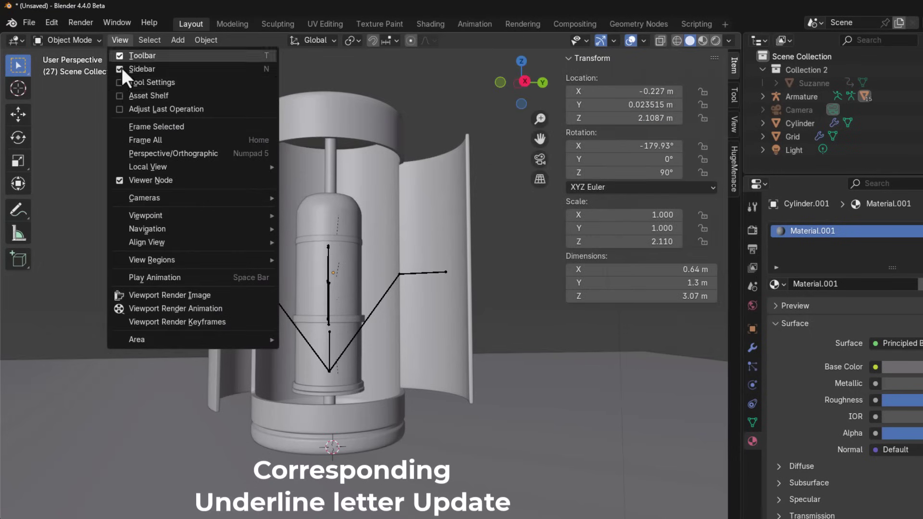
{"action": "left_click", "coordinate": [123, 82]}
{"action": "left_click", "coordinate": [119, 41]}
{"action": "left_click", "coordinate": [121, 95]}
{"action": "left_click", "coordinate": [120, 41]}
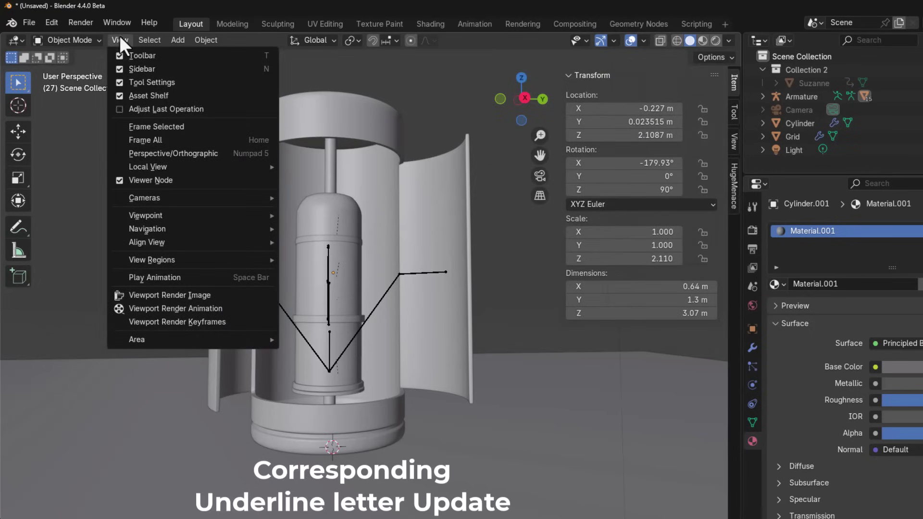
{"action": "left_click", "coordinate": [123, 108]}
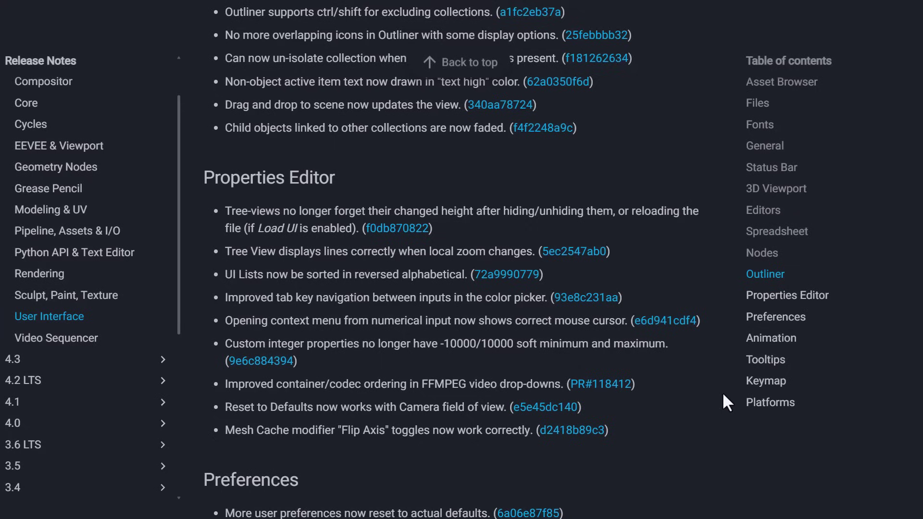
Step: Read through the Properties Editor, Preferences, Animation, Tooltips, Keymap and Platforms notes
{"action": "scroll", "coordinate": [723, 395], "scroll_direction": "down", "scroll_amount": 7}
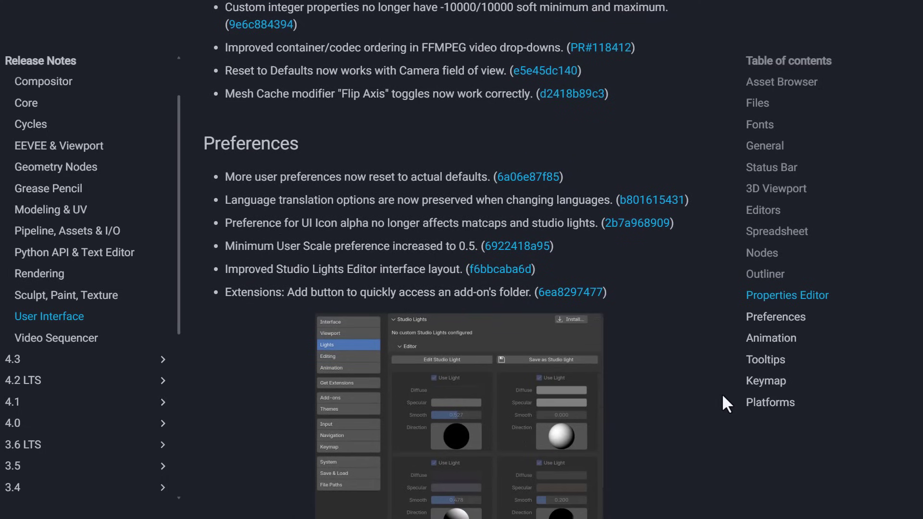
{"action": "scroll", "coordinate": [722, 401], "scroll_direction": "down", "scroll_amount": 8}
{"action": "scroll", "coordinate": [722, 400], "scroll_direction": "up", "scroll_amount": 1}
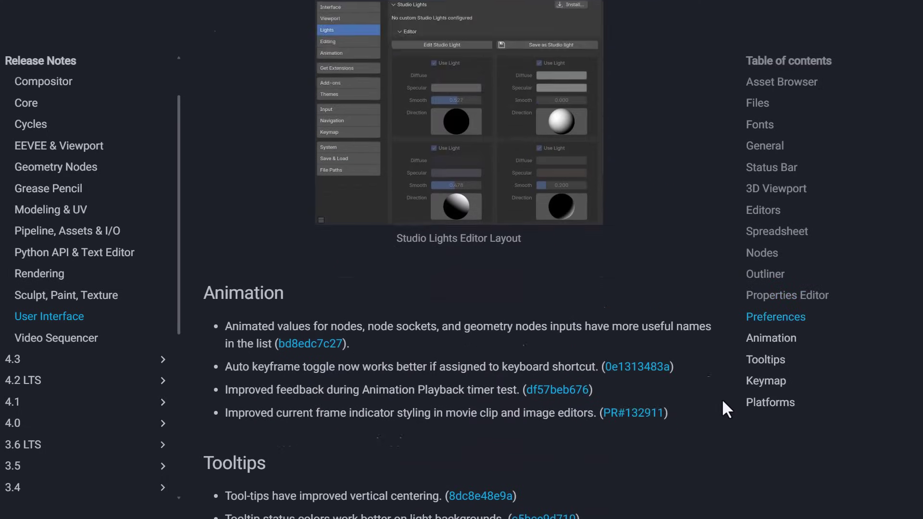
{"action": "scroll", "coordinate": [722, 400], "scroll_direction": "down", "scroll_amount": 7}
{"action": "scroll", "coordinate": [722, 399], "scroll_direction": "down", "scroll_amount": 6}
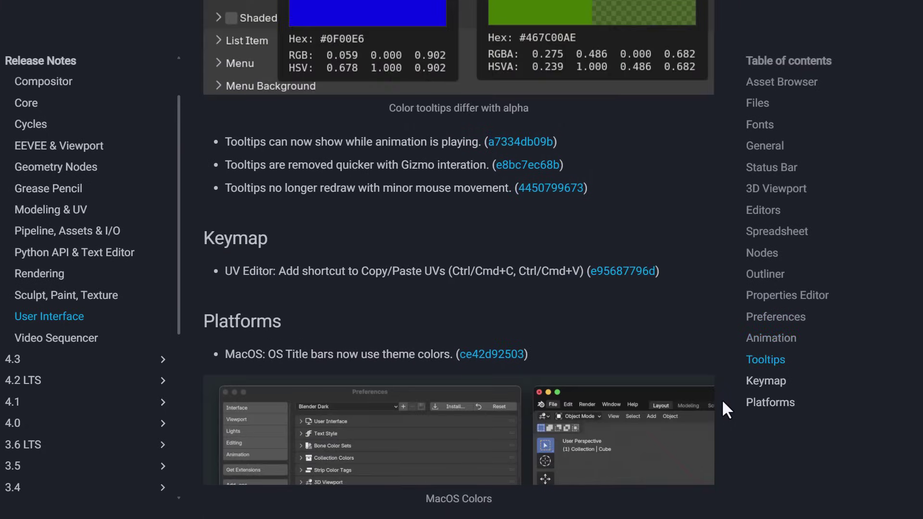
{"action": "scroll", "coordinate": [720, 394], "scroll_direction": "down", "scroll_amount": 4}
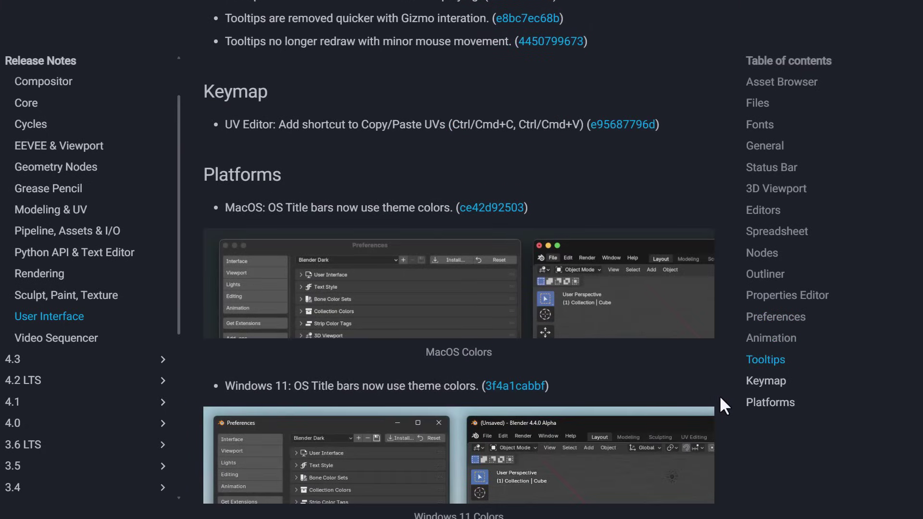
{"action": "scroll", "coordinate": [719, 396], "scroll_direction": "down", "scroll_amount": 15}
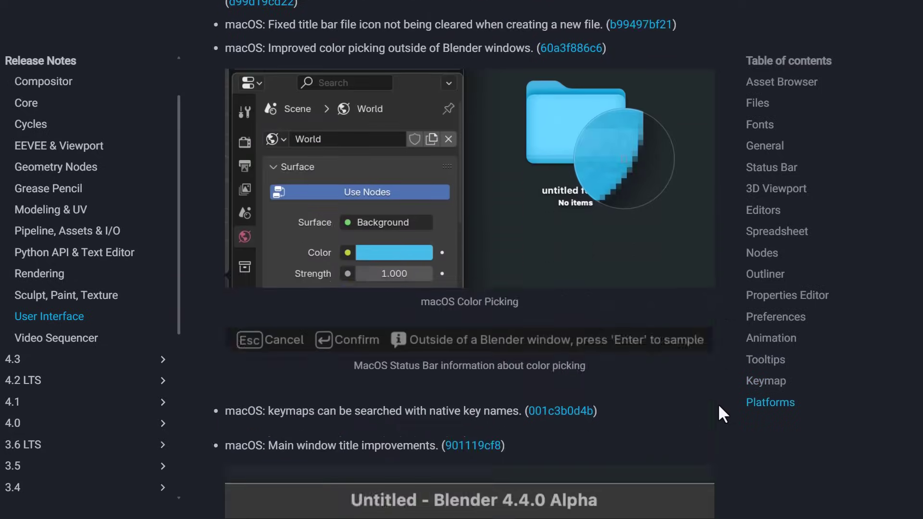
{"action": "scroll", "coordinate": [718, 406], "scroll_direction": "down", "scroll_amount": 4}
{"action": "scroll", "coordinate": [718, 406], "scroll_direction": "down", "scroll_amount": 7}
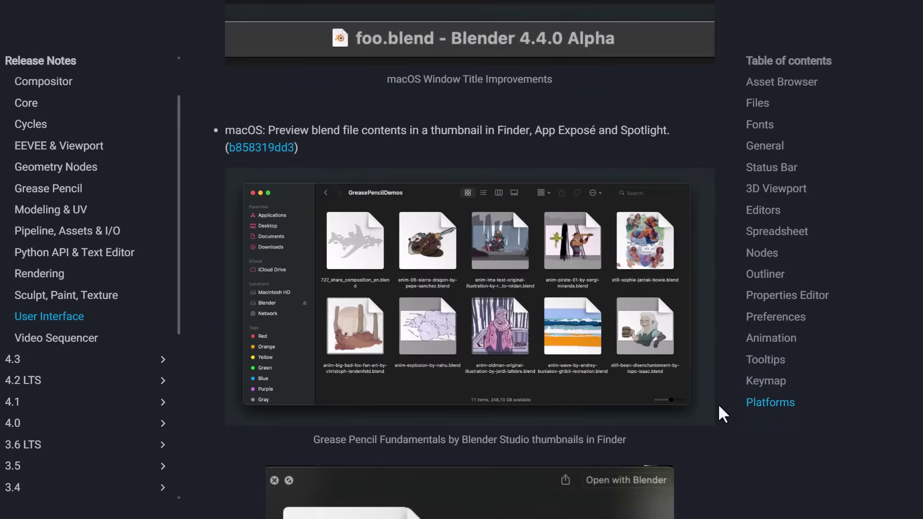
{"action": "scroll", "coordinate": [718, 406], "scroll_direction": "down", "scroll_amount": 7}
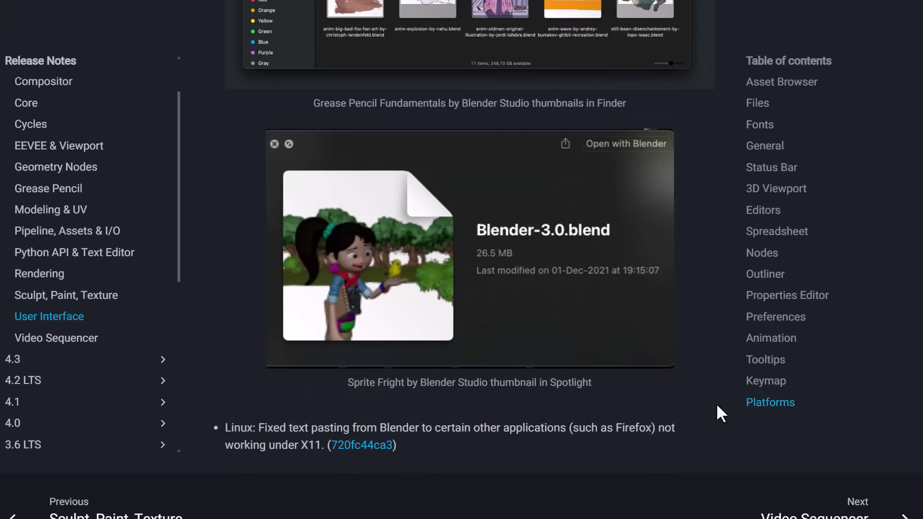
{"action": "scroll", "coordinate": [716, 403], "scroll_direction": "up", "scroll_amount": 1}
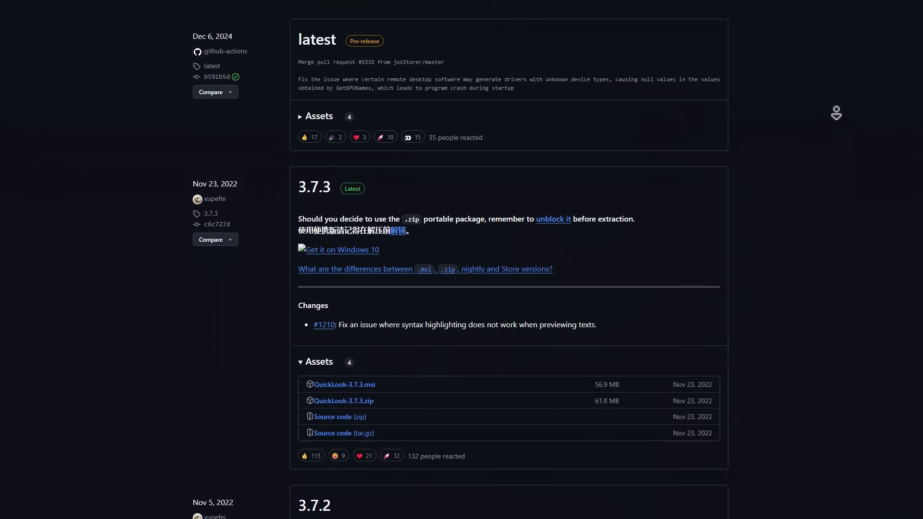
Step: Open the QuickLook releases page and preview the screenshot images with QuickLook
{"action": "middle_click", "coordinate": [837, 110]}
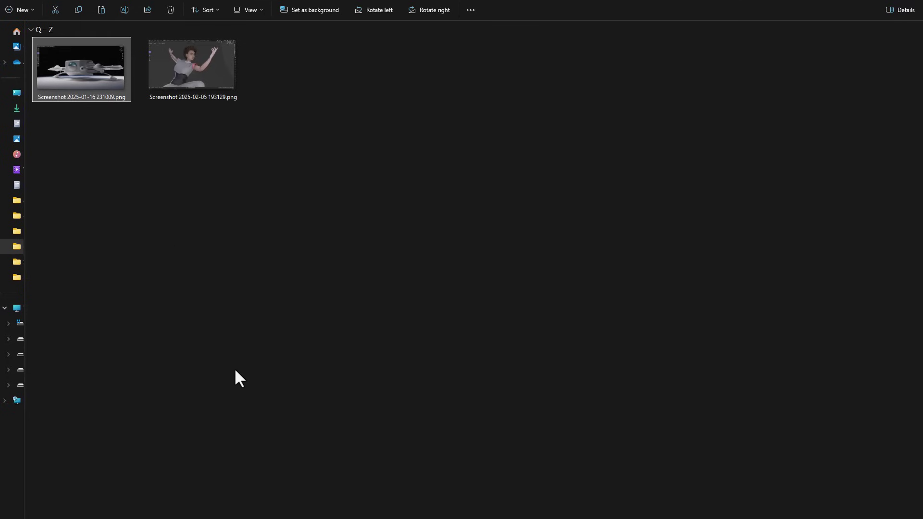
{"action": "key", "text": "space"}
{"action": "key", "text": "space"}
Step: Select the second screenshot and shrink its QuickLook preview into a smaller window near the top-left
{"action": "left_click", "coordinate": [190, 86]}
{"action": "key", "text": "space"}
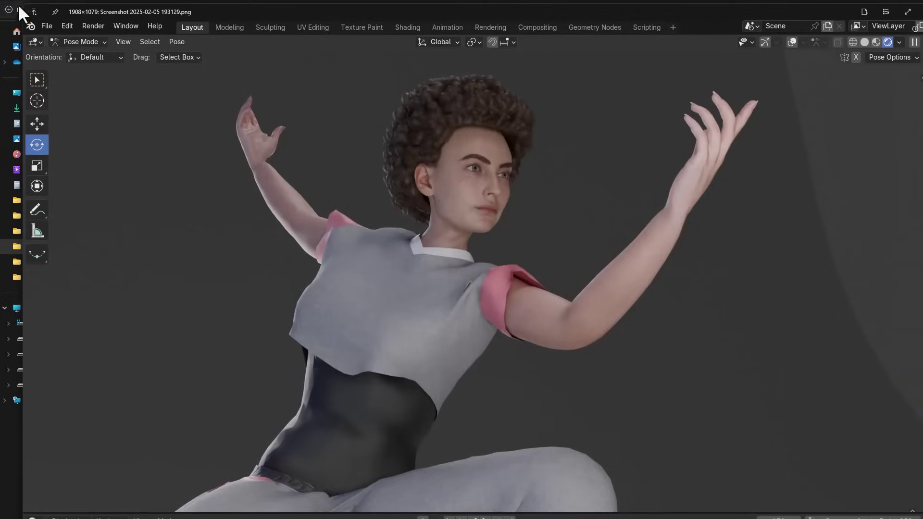
{"action": "left_click_drag", "start_coordinate": [19, 9], "coordinate": [241, 120]}
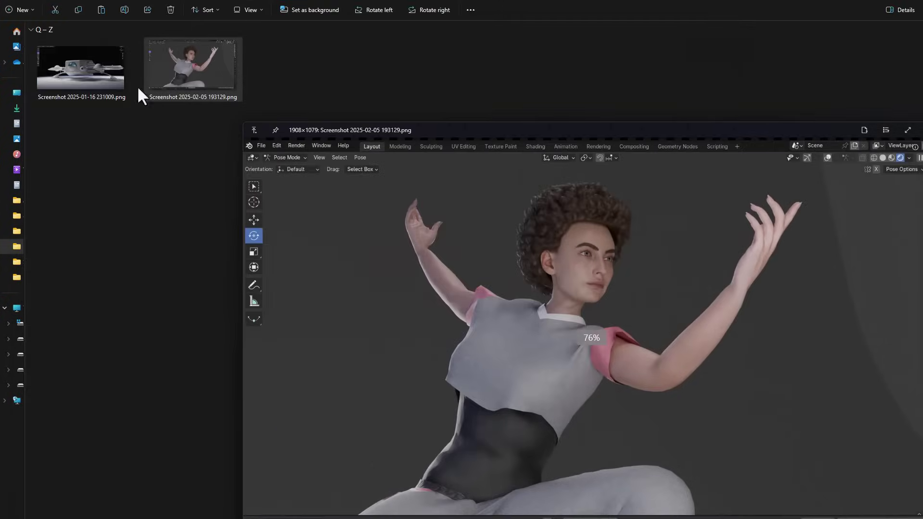
{"action": "left_click_drag", "start_coordinate": [389, 130], "coordinate": [368, 92]}
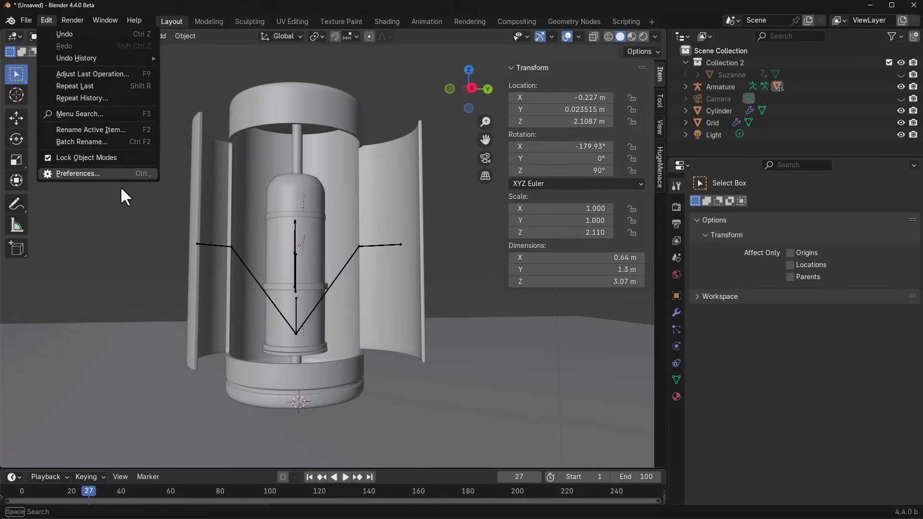
Step: Preview tree_creature (1).blend and click_tools-impact_fracture.blend, showing each file's name, date and size
{"action": "left_click", "coordinate": [77, 173]}
{"action": "left_click", "coordinate": [357, 235]}
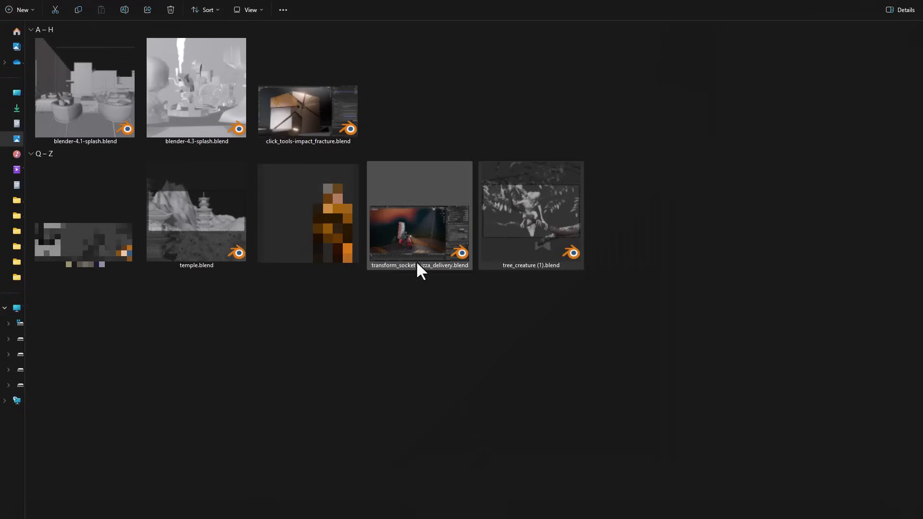
{"action": "mouse_move", "coordinate": [409, 229]}
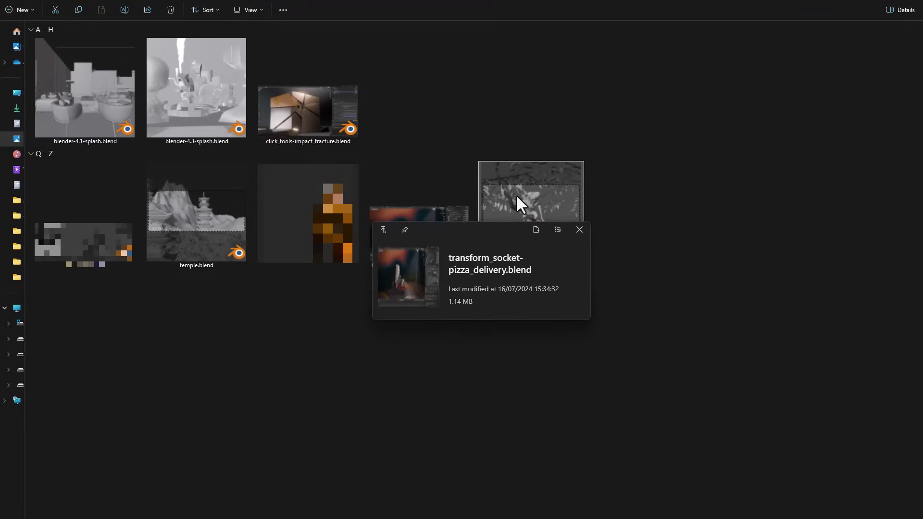
{"action": "mouse_move", "coordinate": [516, 196]}
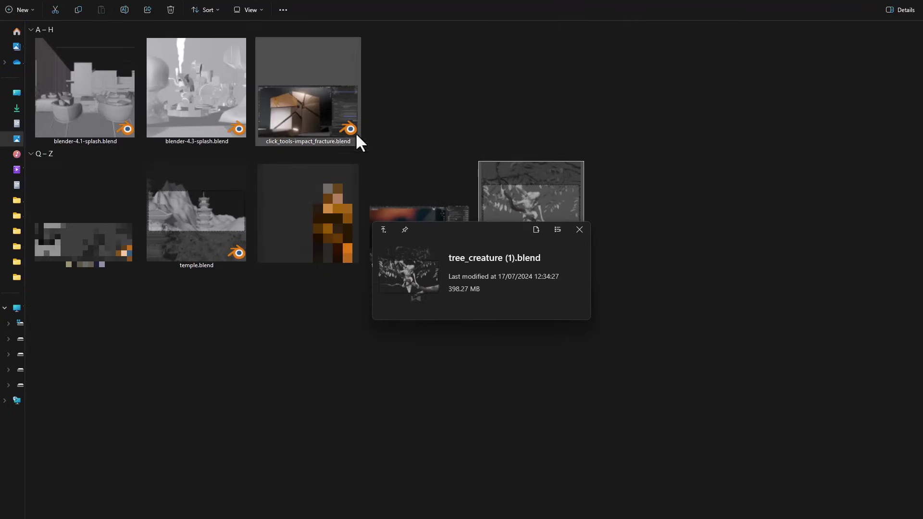
{"action": "mouse_move", "coordinate": [317, 115]}
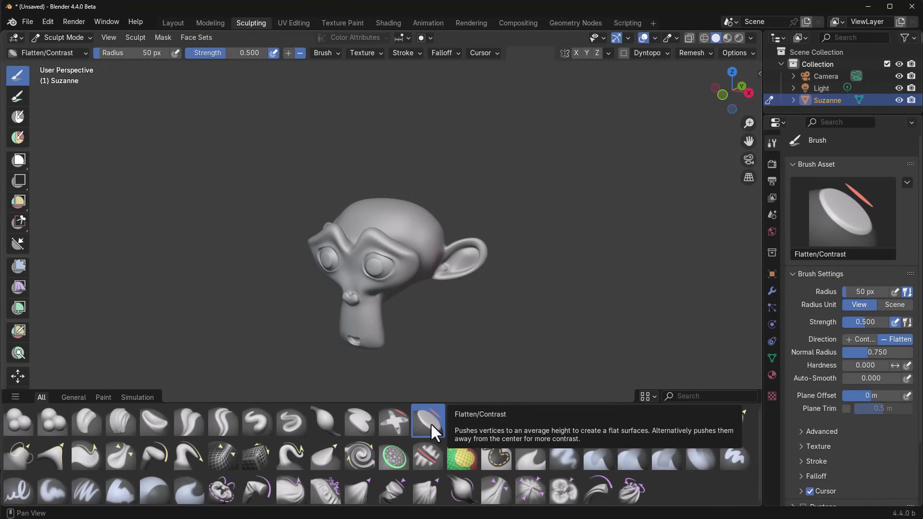
Step: Try the Plateau, Fill/Deepen, Scrape Multiplane and cloth sculpt brushes from the brush shelf
{"action": "left_click", "coordinate": [462, 421]}
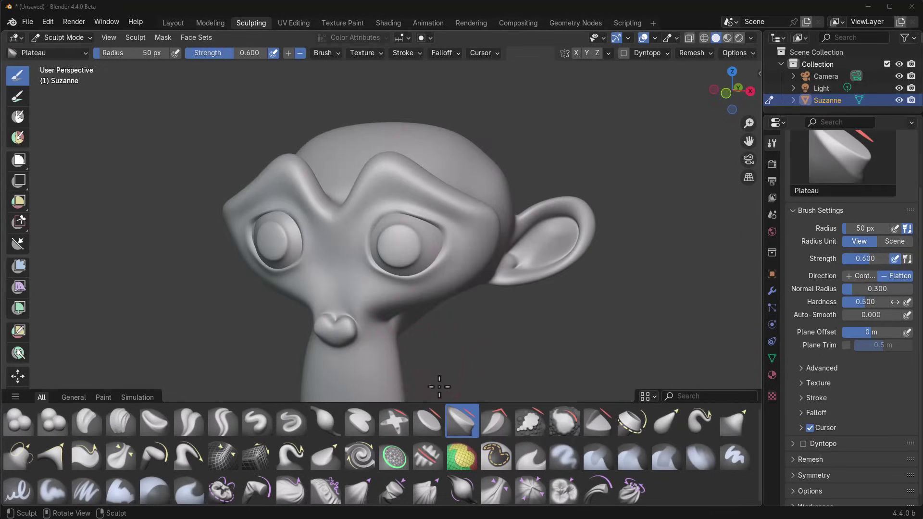
{"action": "left_click", "coordinate": [398, 418]}
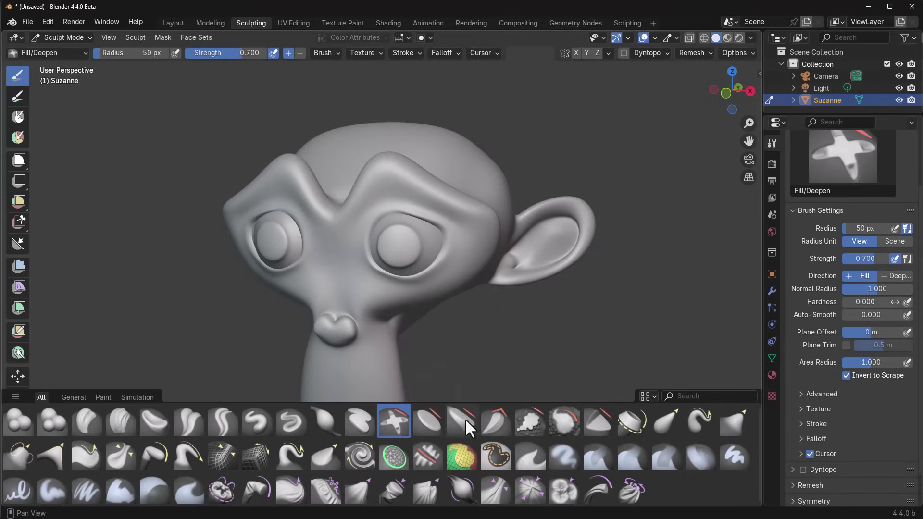
{"action": "left_click", "coordinate": [431, 418]}
{"action": "left_click", "coordinate": [499, 420]}
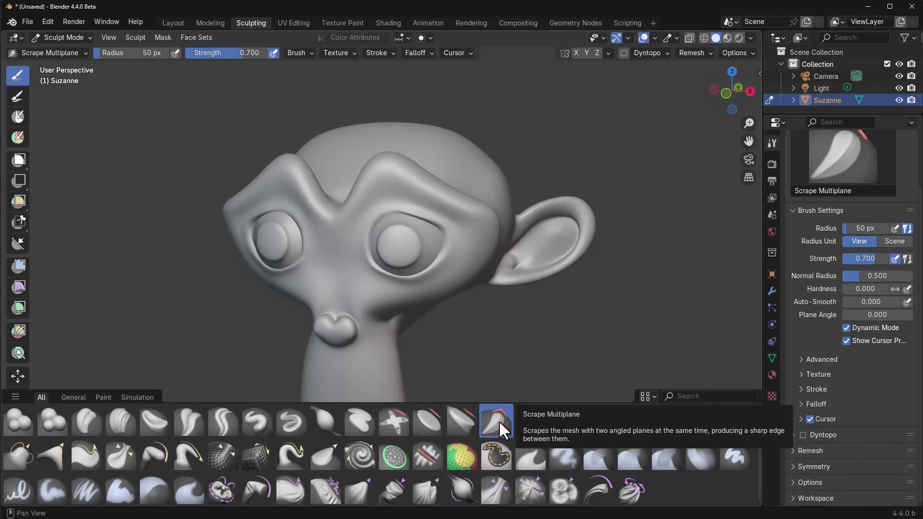
{"action": "left_click", "coordinate": [564, 489]}
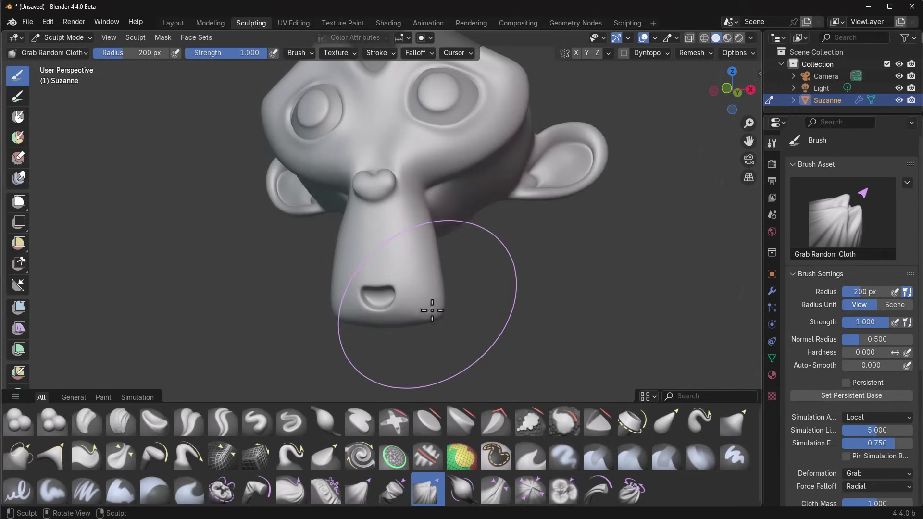
Step: Pull Suzanne's mouth down and stretch her snout with cloth strokes, then turn the 4.4 view toward the lounge chair
{"action": "mouse_move", "coordinate": [432, 311]}
{"action": "left_mouse_down"}
{"action": "mouse_move", "coordinate": [421, 366]}
{"action": "mouse_move", "coordinate": [460, 320]}
{"action": "mouse_move", "coordinate": [429, 303]}
{"action": "mouse_move", "coordinate": [435, 328]}
{"action": "mouse_move", "coordinate": [421, 333]}
{"action": "mouse_move", "coordinate": [390, 314]}
{"action": "mouse_move", "coordinate": [393, 347]}
{"action": "mouse_move", "coordinate": [398, 311]}
{"action": "mouse_move", "coordinate": [392, 327]}
{"action": "mouse_move", "coordinate": [345, 318]}
{"action": "mouse_move", "coordinate": [361, 356]}
{"action": "mouse_move", "coordinate": [365, 290]}
{"action": "mouse_move", "coordinate": [328, 320]}
{"action": "mouse_move", "coordinate": [359, 332]}
{"action": "mouse_move", "coordinate": [372, 225]}
{"action": "mouse_move", "coordinate": [371, 306]}
{"action": "mouse_move", "coordinate": [359, 348]}
{"action": "mouse_move", "coordinate": [401, 281]}
{"action": "mouse_move", "coordinate": [399, 192]}
{"action": "mouse_move", "coordinate": [371, 284]}
{"action": "mouse_move", "coordinate": [325, 301]}
{"action": "mouse_move", "coordinate": [342, 257]}
{"action": "mouse_move", "coordinate": [342, 311]}
{"action": "mouse_move", "coordinate": [310, 322]}
{"action": "mouse_move", "coordinate": [321, 296]}
{"action": "mouse_move", "coordinate": [330, 317]}
{"action": "mouse_move", "coordinate": [346, 306]}
{"action": "mouse_move", "coordinate": [341, 289]}
{"action": "mouse_move", "coordinate": [337, 313]}
{"action": "mouse_move", "coordinate": [354, 284]}
{"action": "left_mouse_up"}
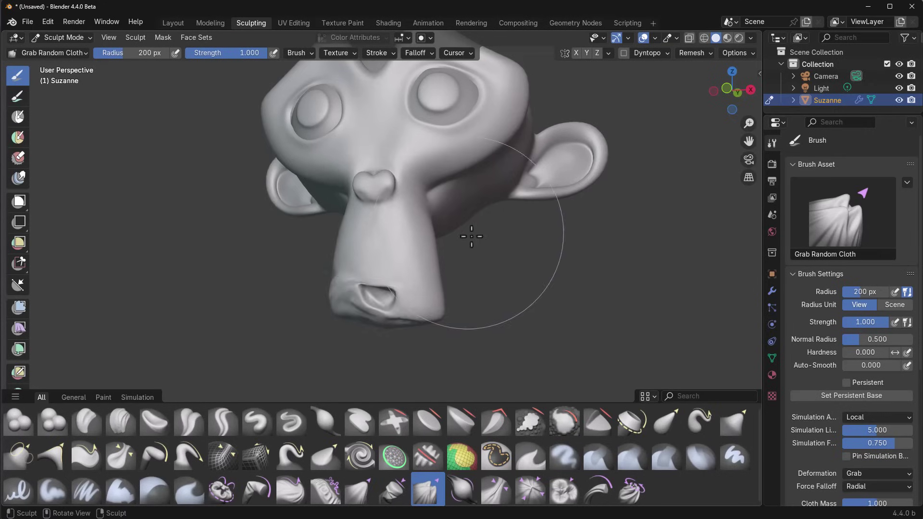
{"action": "middle_click_drag", "start_coordinate": [470, 233], "coordinate": [505, 299]}
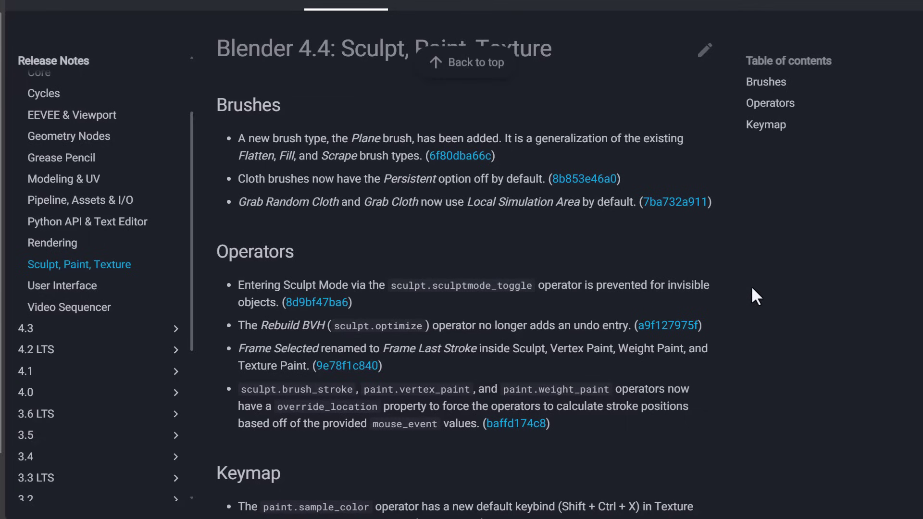
{"action": "scroll", "coordinate": [751, 289], "scroll_direction": "down", "scroll_amount": 1}
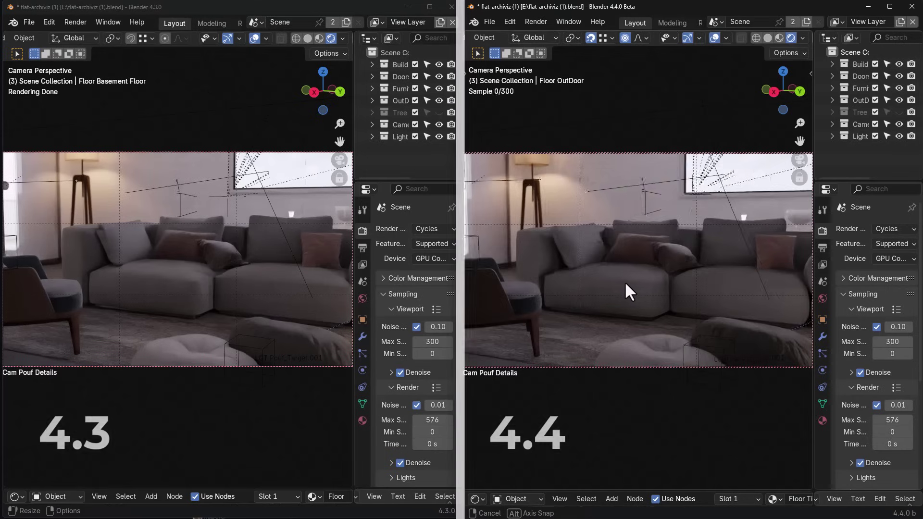
{"action": "middle_click_drag", "start_coordinate": [630, 291], "coordinate": [521, 286]}
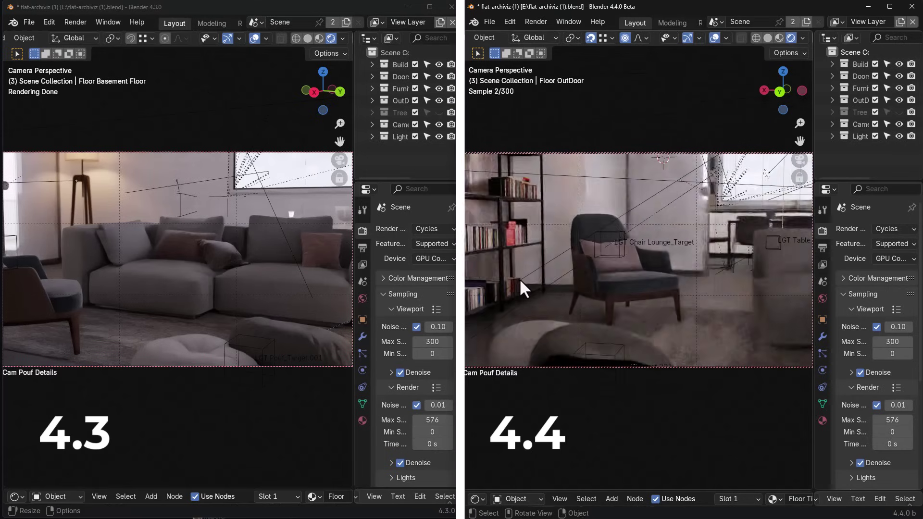
Step: Orbit the 4.3 viewport toward the lounge chair and back to the sofa to compare the Cycles renders
{"action": "middle_click_drag", "start_coordinate": [107, 320], "coordinate": [60, 311]}
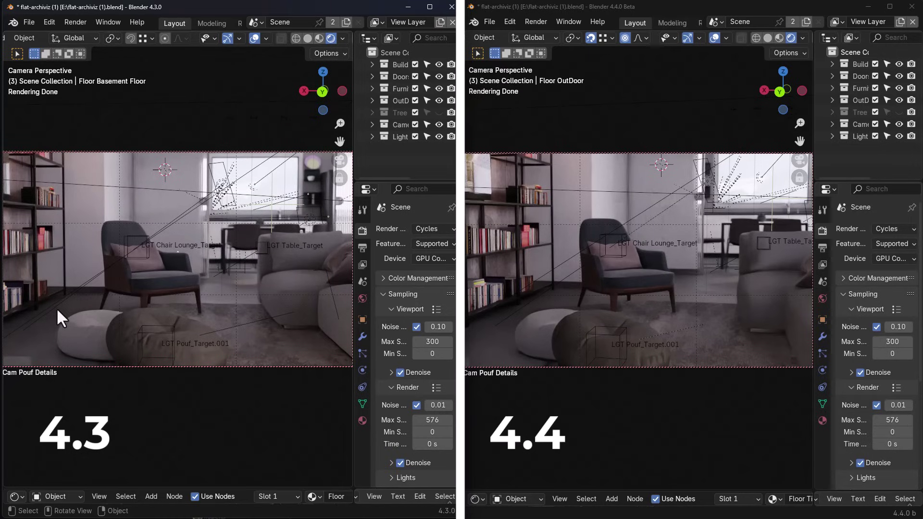
{"action": "middle_click_drag", "start_coordinate": [62, 315], "coordinate": [598, 346]}
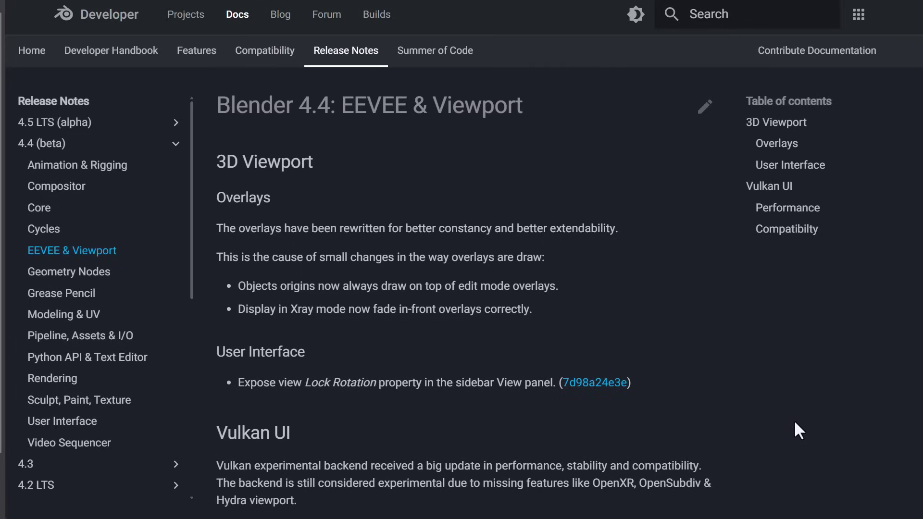
Step: Read the EEVEE & Viewport notes down to the Vulkan startup-time table, autoscrolling to the compatibility section
{"action": "scroll", "coordinate": [788, 435], "scroll_direction": "down", "scroll_amount": 2}
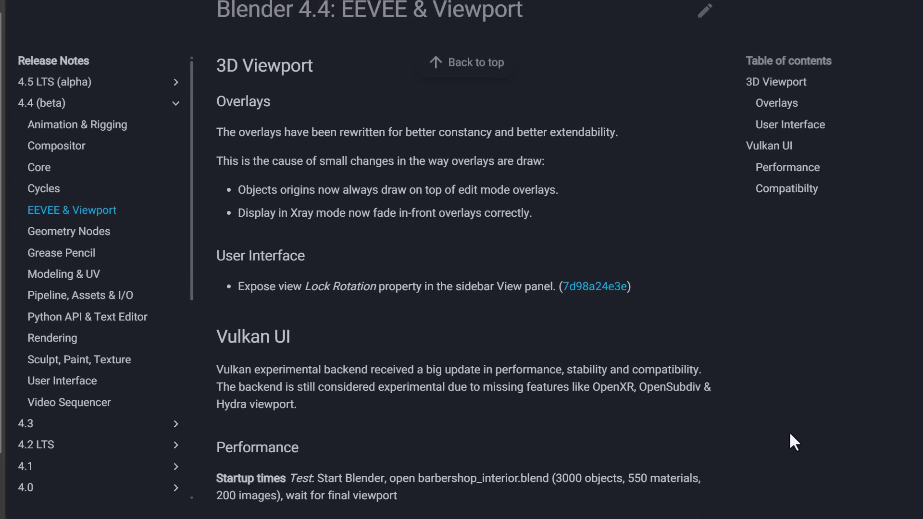
{"action": "scroll", "coordinate": [790, 434], "scroll_direction": "down", "scroll_amount": 7}
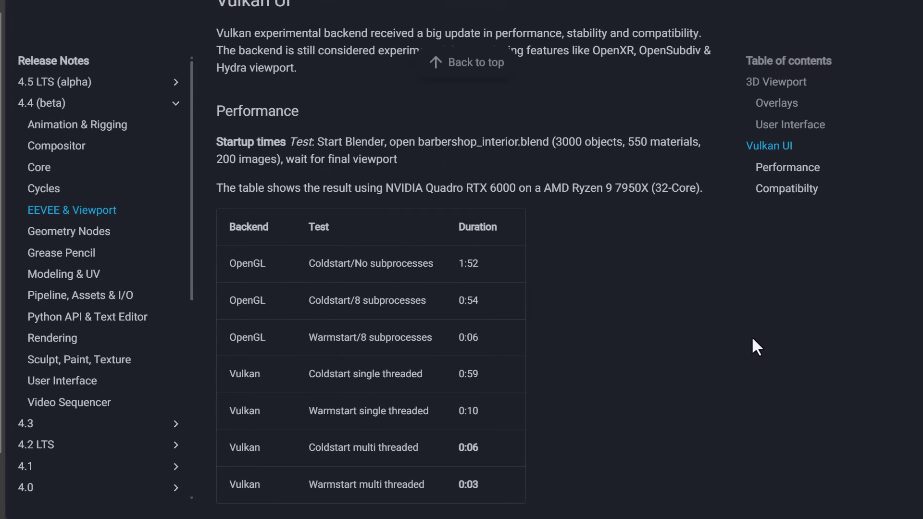
{"action": "scroll", "coordinate": [725, 390], "scroll_direction": "down", "scroll_amount": 10}
{"action": "middle_click", "coordinate": [725, 390]}
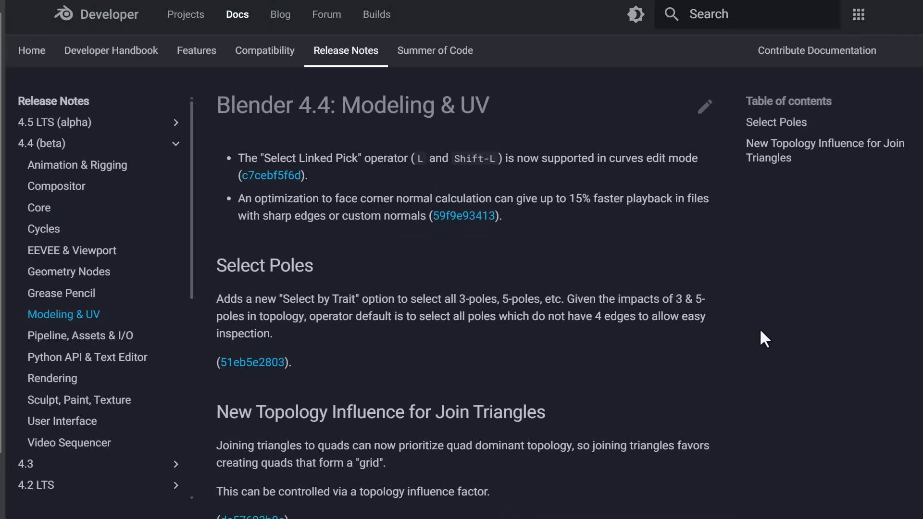
Step: Scroll past the Modeling & UV notes and read the Grease Pencil release notes
{"action": "scroll", "coordinate": [763, 332], "scroll_direction": "down", "scroll_amount": 1}
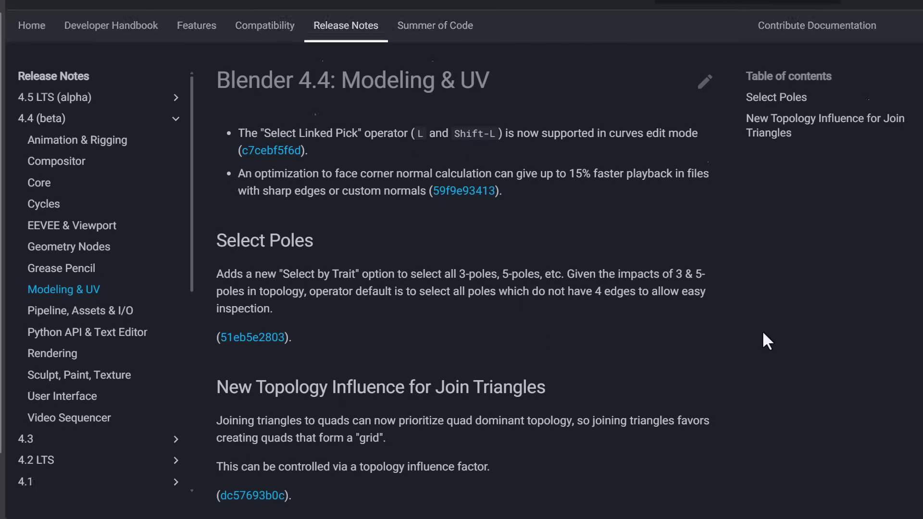
{"action": "left_click", "coordinate": [61, 253]}
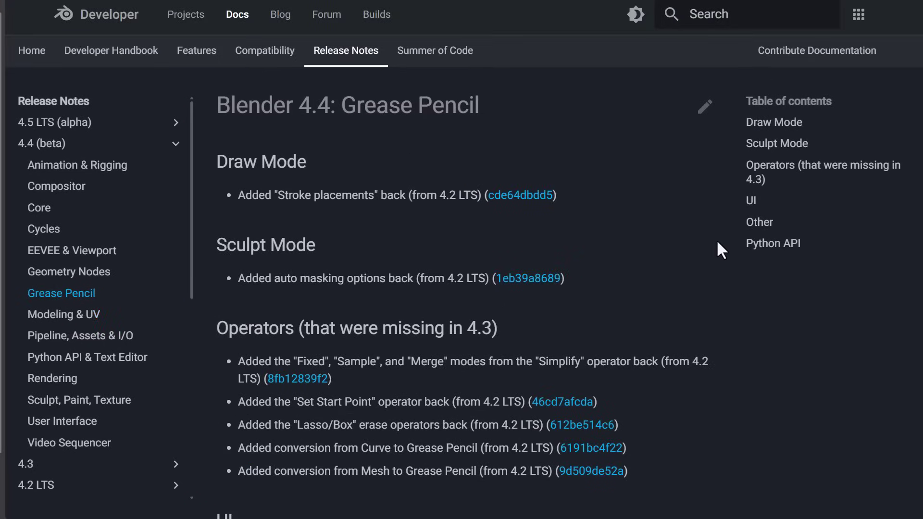
{"action": "scroll", "coordinate": [720, 293], "scroll_direction": "down", "scroll_amount": 1}
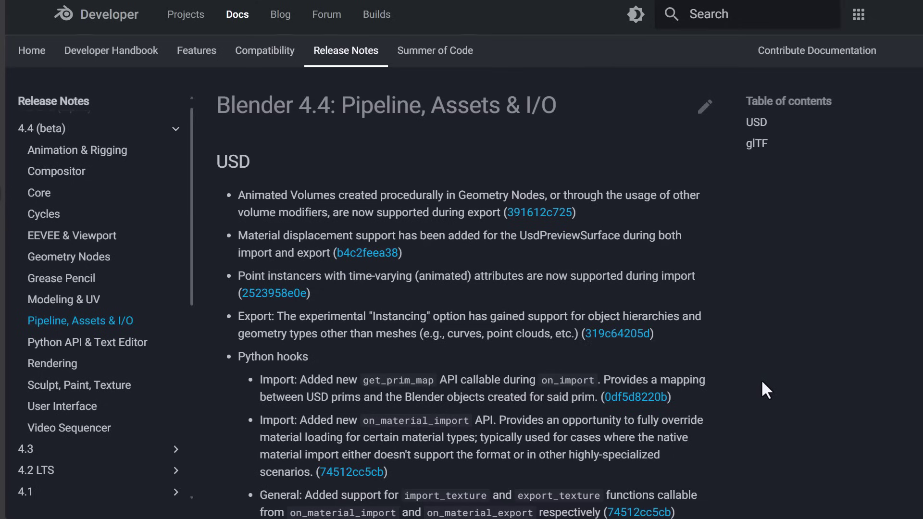
Step: Read the USD and glTF notes to the bottom and go to the Python API & Text Editor page
{"action": "scroll", "coordinate": [763, 381], "scroll_direction": "down", "scroll_amount": 10}
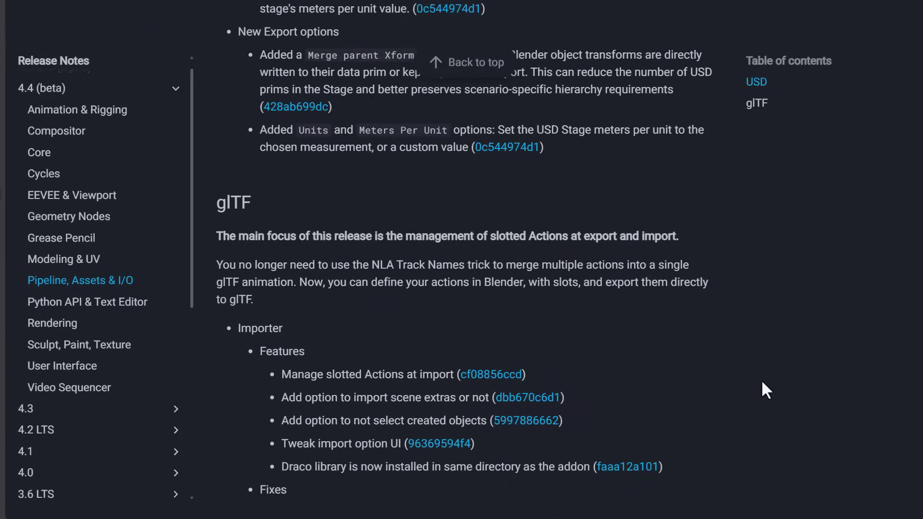
{"action": "scroll", "coordinate": [769, 384], "scroll_direction": "down", "scroll_amount": 10}
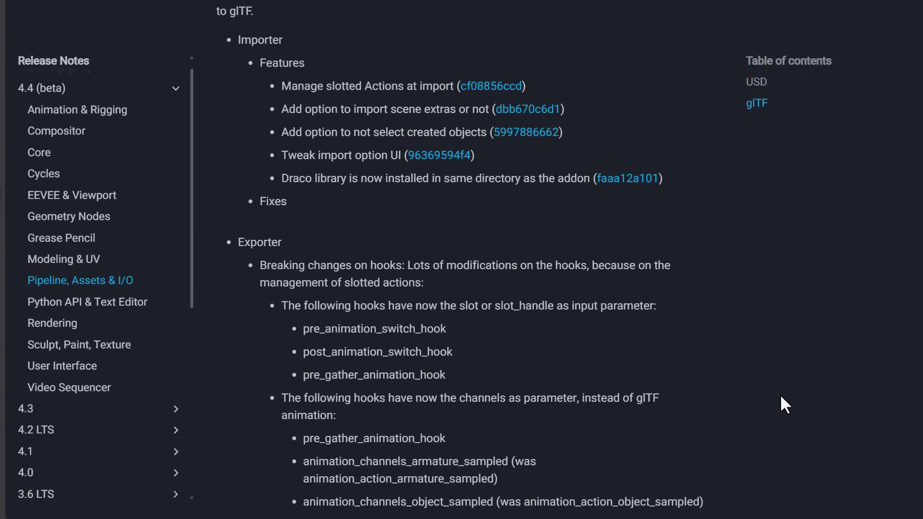
{"action": "scroll", "coordinate": [779, 405], "scroll_direction": "down", "scroll_amount": 6}
{"action": "left_click", "coordinate": [788, 505]}
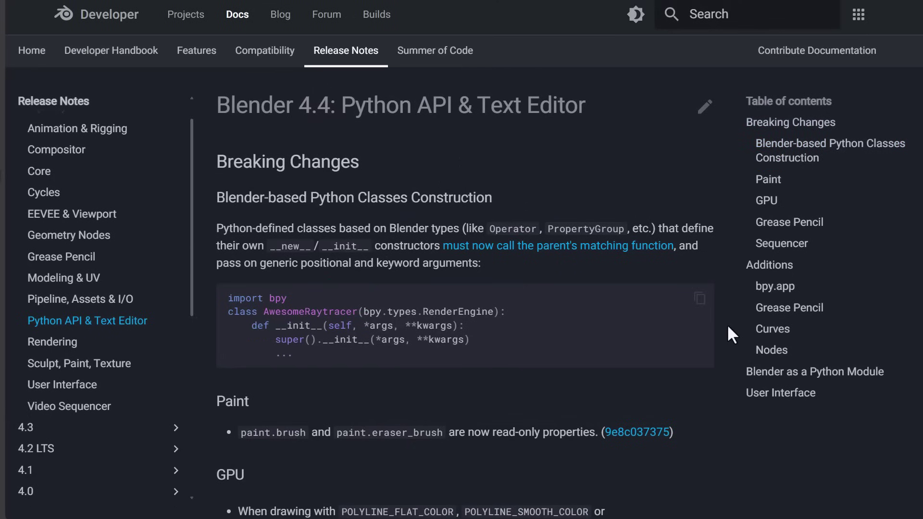
{"action": "scroll", "coordinate": [727, 324], "scroll_direction": "down", "scroll_amount": 8}
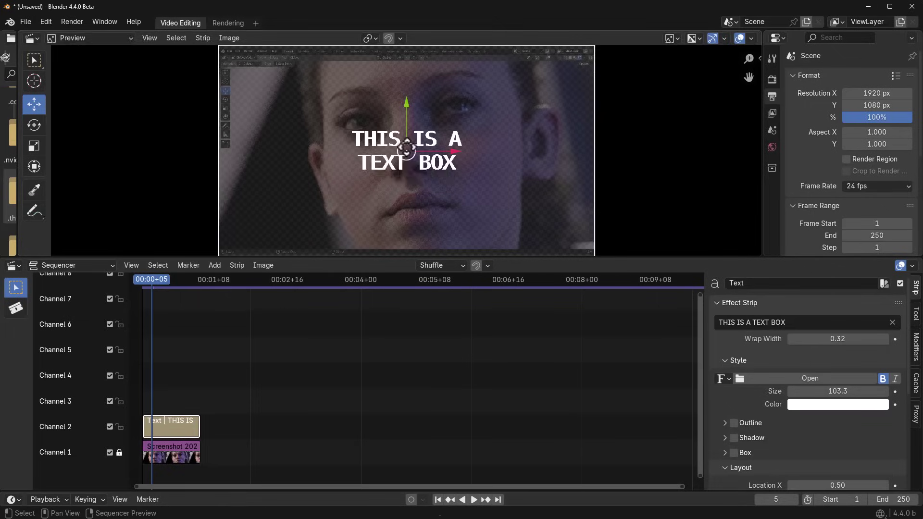
Step: Add an exclamation mark to the caption and try moving it, undoing the move
{"action": "left_click_drag", "start_coordinate": [408, 141], "coordinate": [435, 163]}
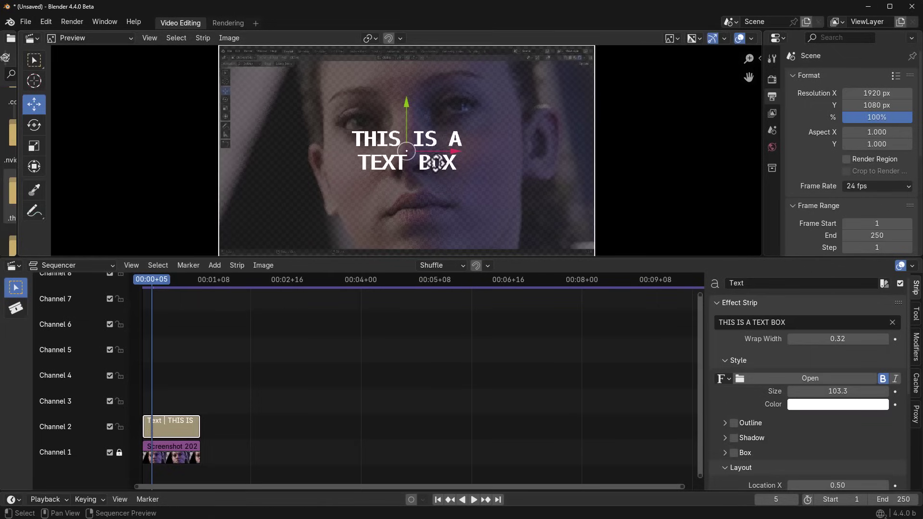
{"action": "left_click", "coordinate": [803, 323]}
{"action": "type", "text": "!"}
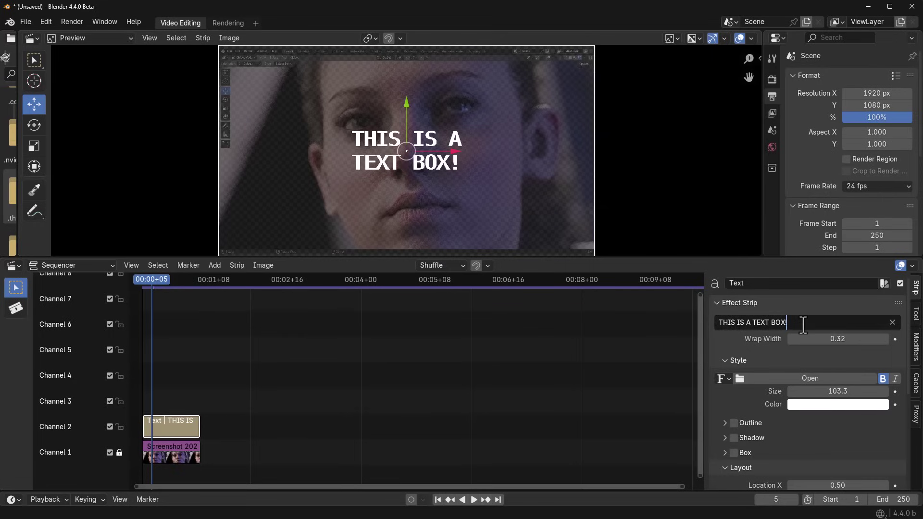
{"action": "left_click_drag", "start_coordinate": [407, 151], "coordinate": [403, 155]}
{"action": "key", "text": "ctrl+z"}
Step: Edit the caption directly in the preview, deleting and then restoring the trailing exclamation mark
{"action": "double_click", "coordinate": [450, 163]}
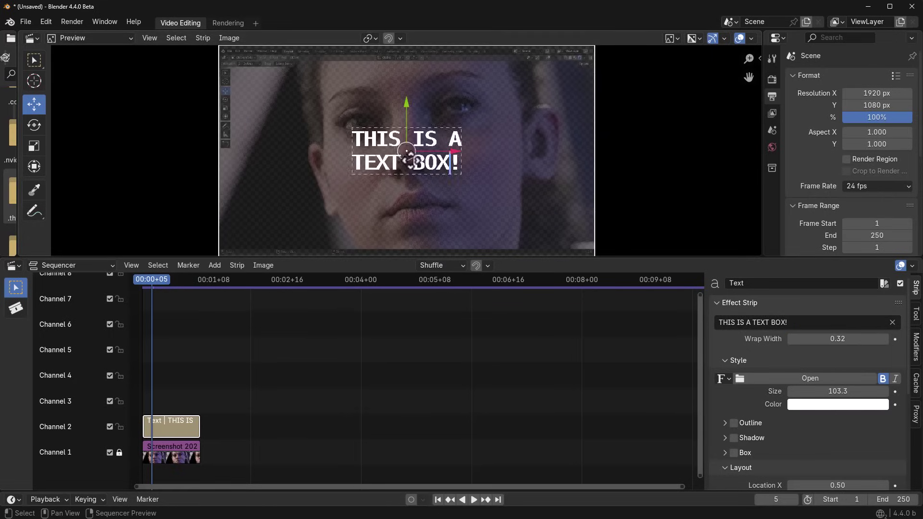
{"action": "key", "text": "BackSpace"}
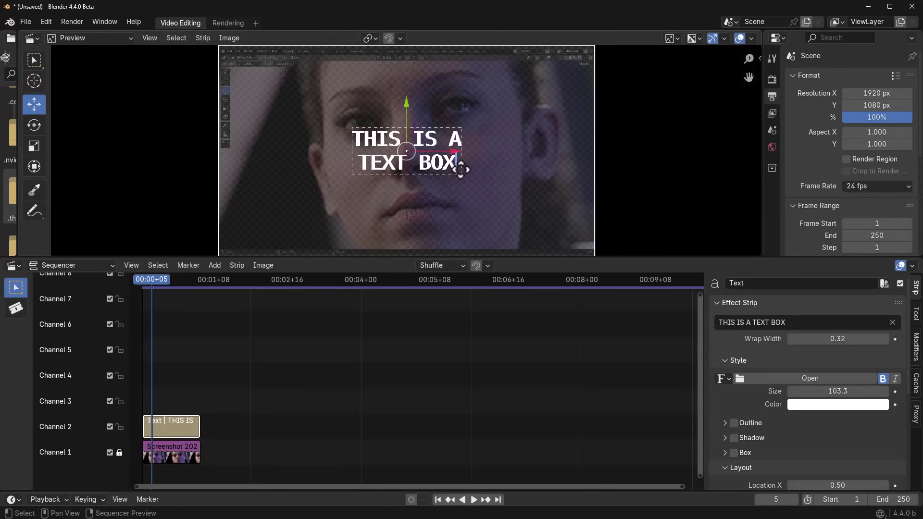
{"action": "key", "text": "ctrl+z"}
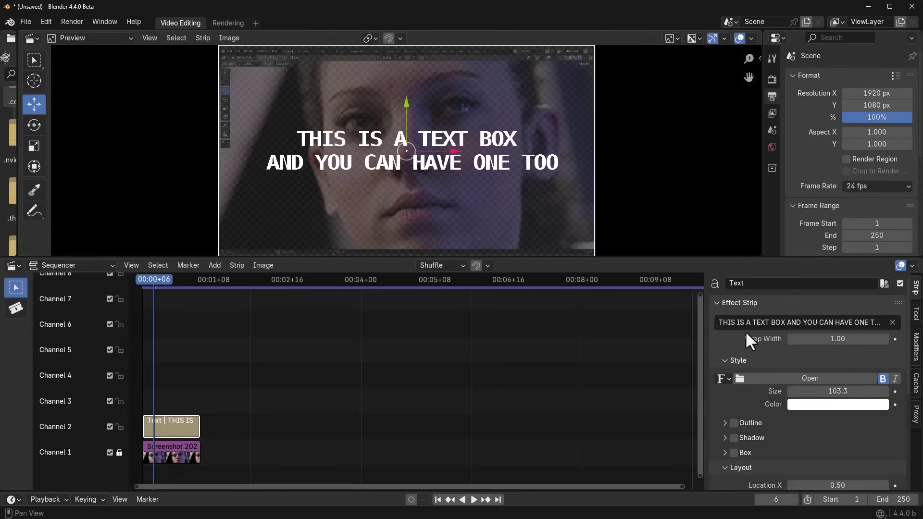
Step: Try left, right and centre alignment for the caption lines, ending centred
{"action": "scroll", "coordinate": [745, 331], "scroll_direction": "down", "scroll_amount": 6}
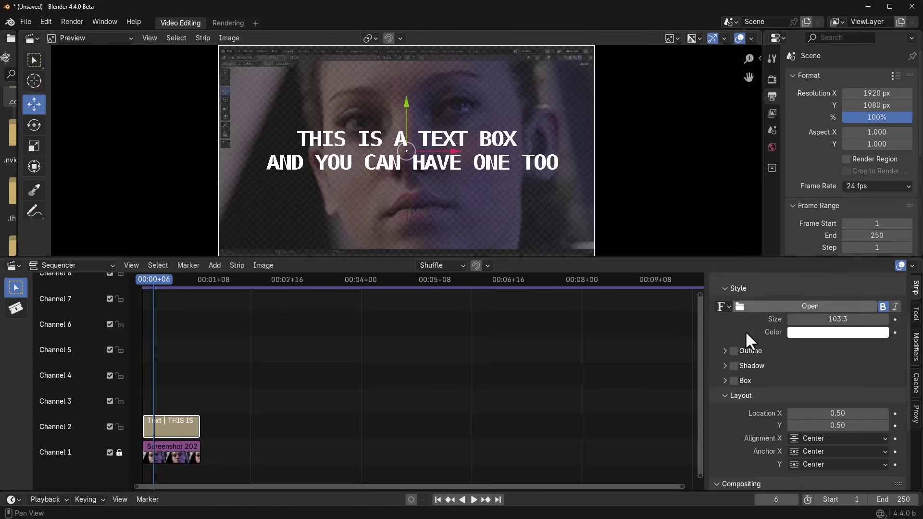
{"action": "left_click", "coordinate": [813, 389]}
{"action": "left_click", "coordinate": [810, 404]}
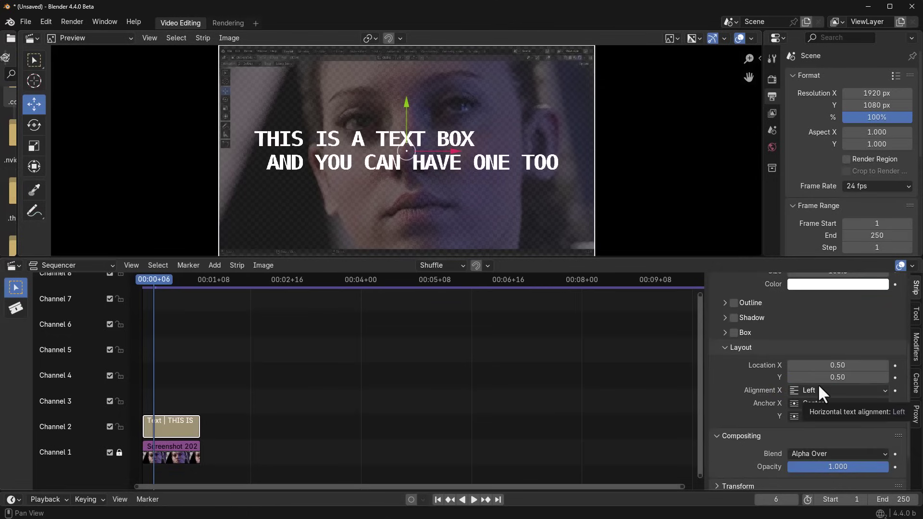
{"action": "left_click", "coordinate": [823, 390]}
{"action": "left_click", "coordinate": [814, 430]}
{"action": "left_click", "coordinate": [812, 390]}
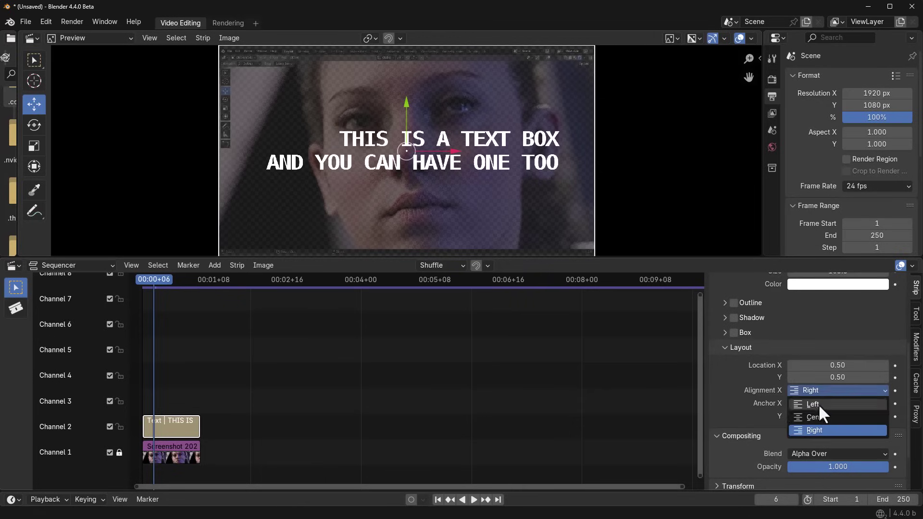
{"action": "left_click", "coordinate": [822, 417]}
Step: Add a background box behind the caption and colour it olive-yellow
{"action": "scroll", "coordinate": [821, 404], "scroll_direction": "down", "scroll_amount": 3}
{"action": "scroll", "coordinate": [793, 423], "scroll_direction": "up", "scroll_amount": 6}
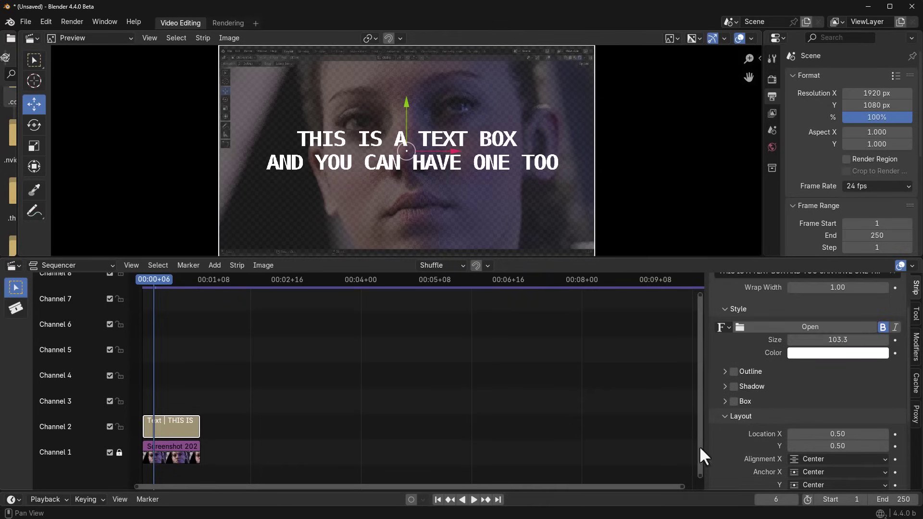
{"action": "left_click", "coordinate": [734, 401]}
{"action": "scroll", "coordinate": [766, 388], "scroll_direction": "down", "scroll_amount": 2}
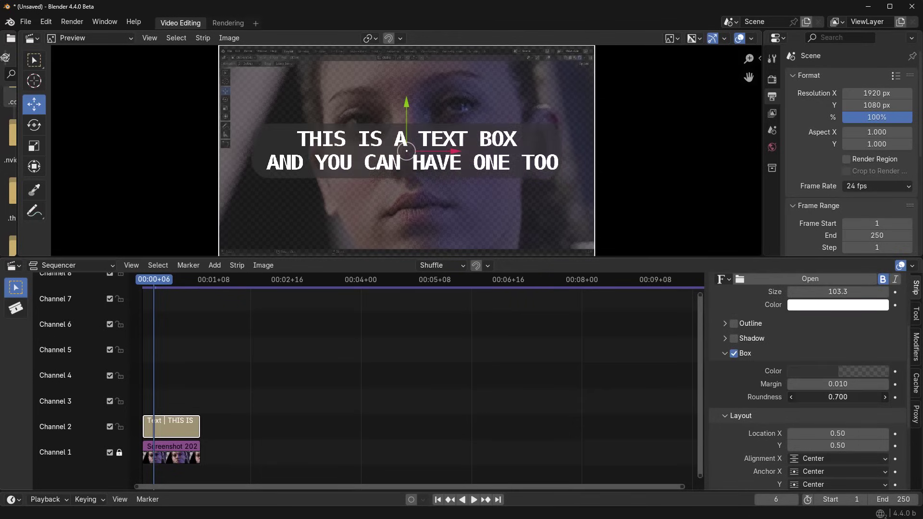
{"action": "left_click", "coordinate": [823, 371]}
{"action": "left_click_drag", "start_coordinate": [894, 269], "coordinate": [894, 207]}
{"action": "left_click_drag", "start_coordinate": [826, 221], "coordinate": [851, 193]}
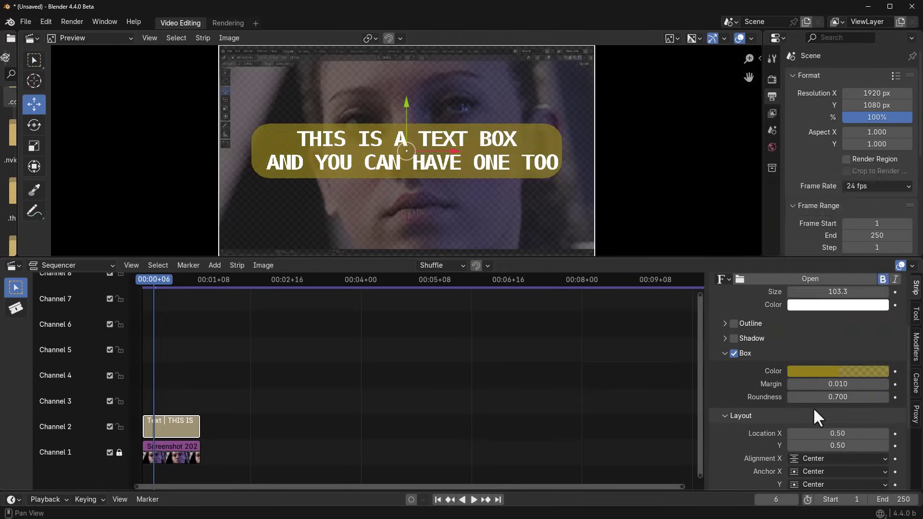
{"action": "left_click", "coordinate": [724, 354]}
Step: Toggle the text shadow on and back off, peek at Outline, and collapse the strip's settings panels
{"action": "left_click", "coordinate": [724, 339]}
{"action": "left_click", "coordinate": [733, 339]}
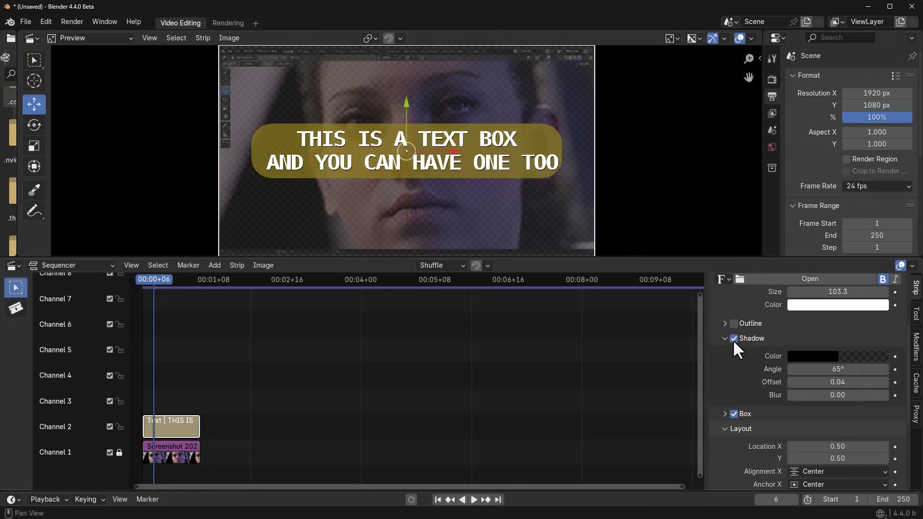
{"action": "left_click", "coordinate": [724, 339]}
{"action": "left_click", "coordinate": [733, 339]}
{"action": "left_click", "coordinate": [724, 323]}
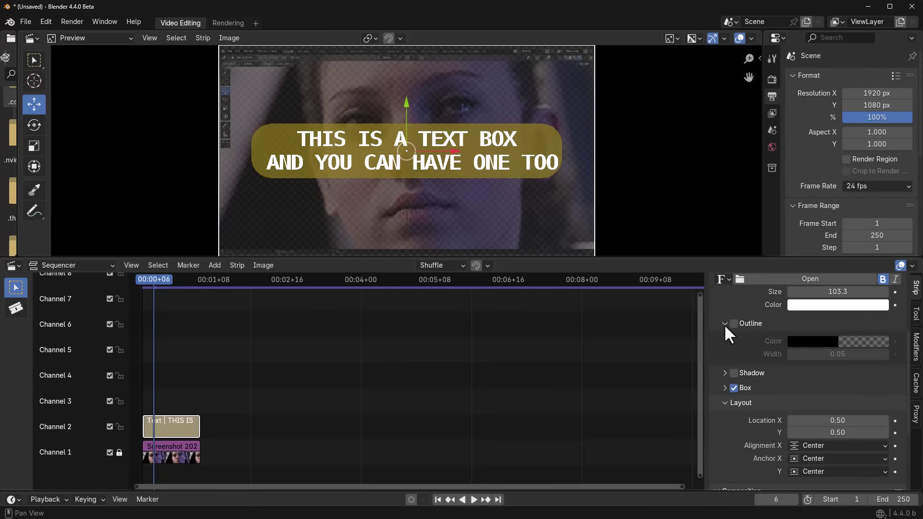
{"action": "left_click", "coordinate": [725, 323]}
{"action": "left_click", "coordinate": [723, 369]}
{"action": "left_click", "coordinate": [718, 384]}
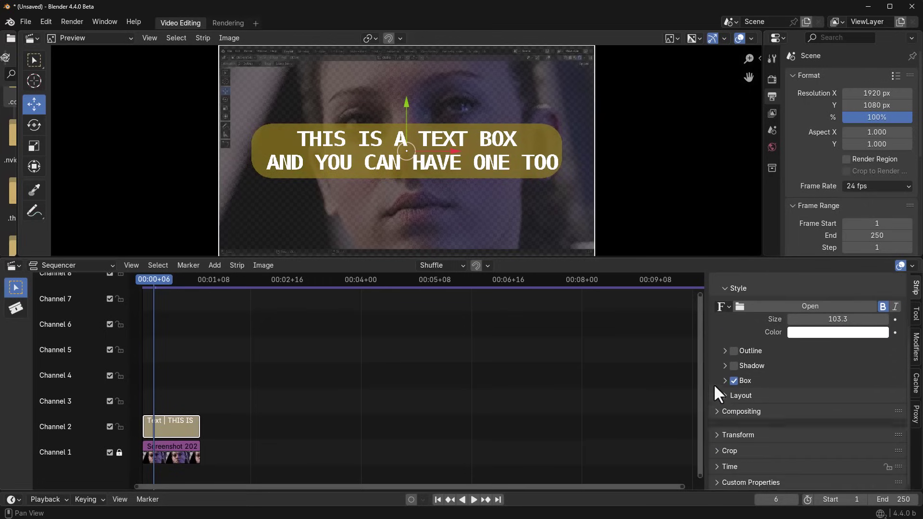
{"action": "scroll", "coordinate": [734, 412], "scroll_direction": "up", "scroll_amount": 5}
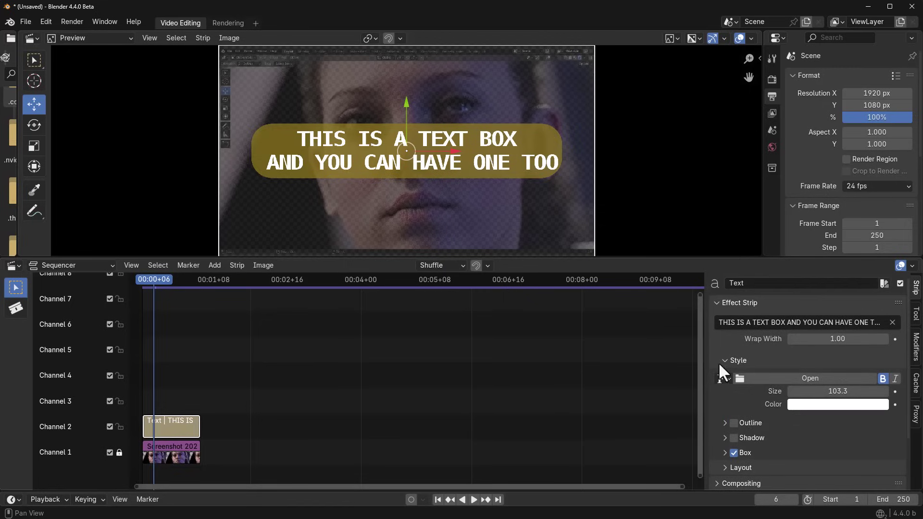
{"action": "left_click", "coordinate": [724, 361]}
{"action": "left_click", "coordinate": [716, 302]}
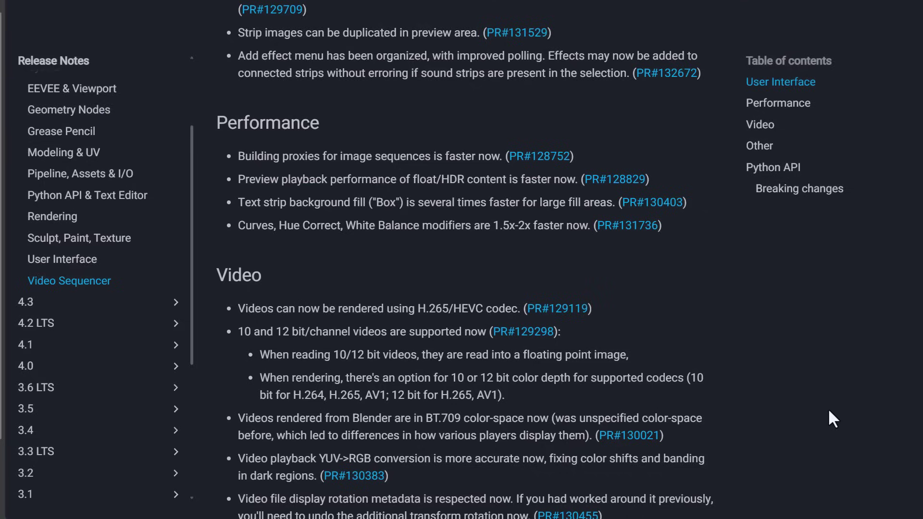
Step: Scroll the Video Sequencer notes past Performance and Video to the Other and Python API sections
{"action": "scroll", "coordinate": [632, 330], "scroll_direction": "down", "scroll_amount": 1}
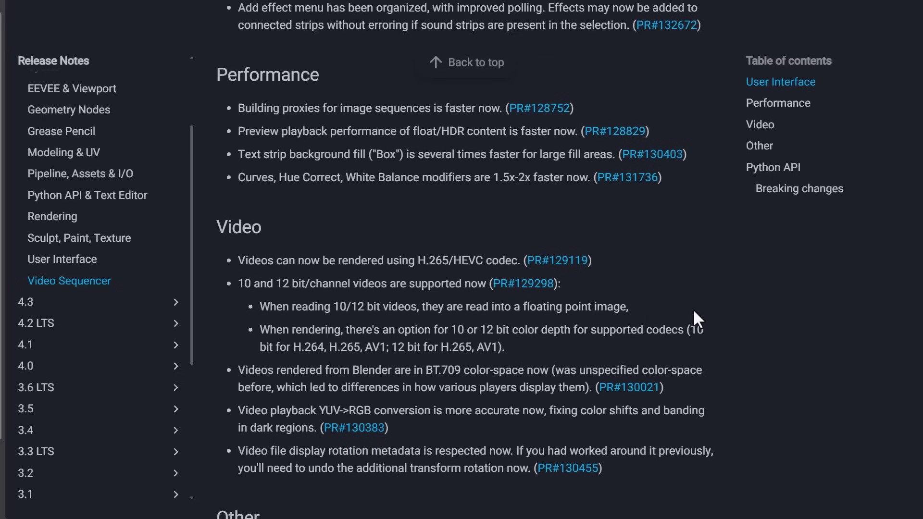
{"action": "scroll", "coordinate": [697, 306], "scroll_direction": "up", "scroll_amount": 1}
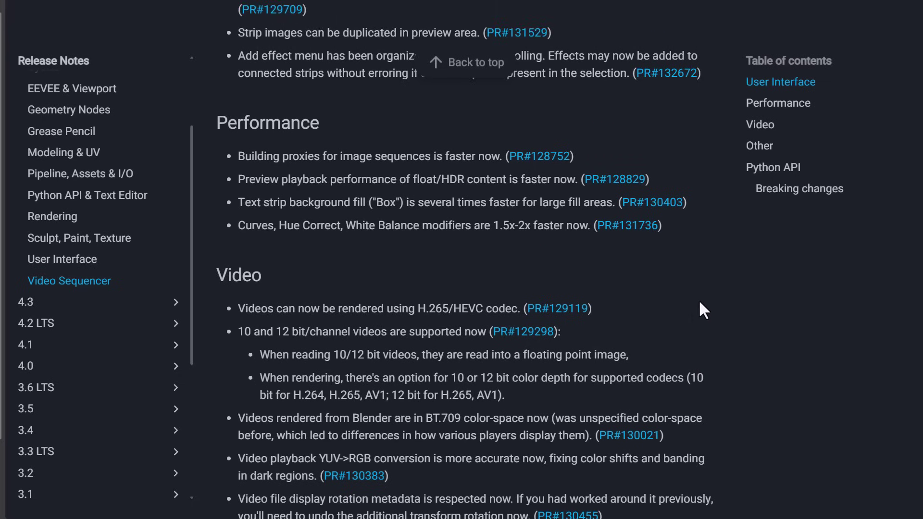
{"action": "scroll", "coordinate": [700, 302], "scroll_direction": "down", "scroll_amount": 10}
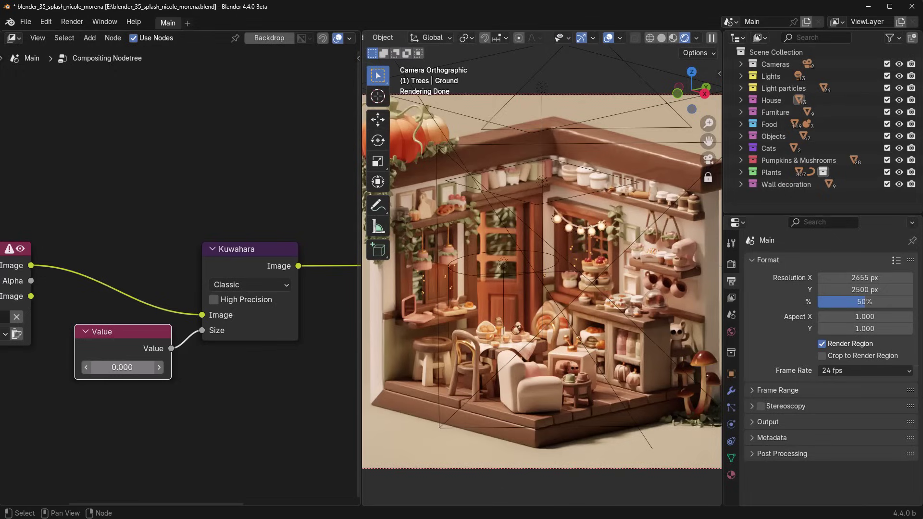
Step: Raise the Value node feeding Kuwahara Size from 0 through 3 and 4 up to 8
{"action": "left_click", "coordinate": [122, 367]}
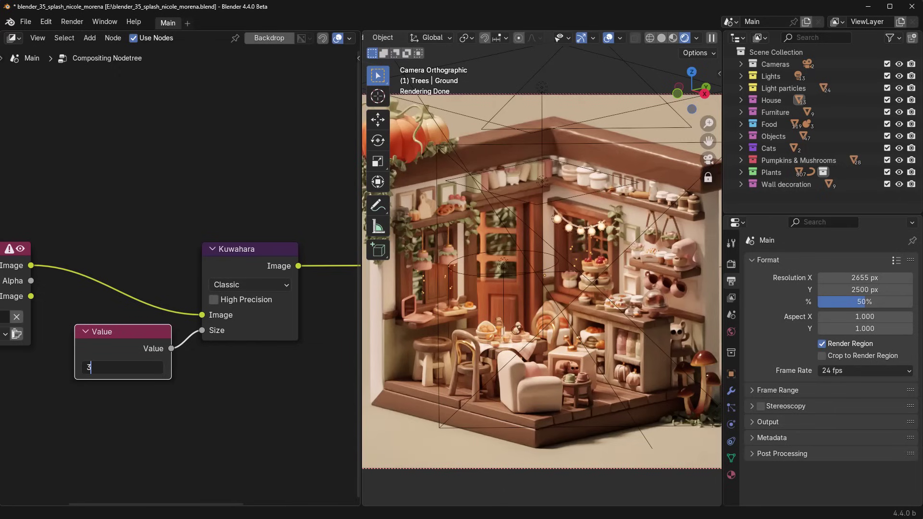
{"action": "key", "text": "Return"}
{"action": "key", "text": "Return"}
{"action": "type", "text": "4"}
{"action": "key", "text": "Return"}
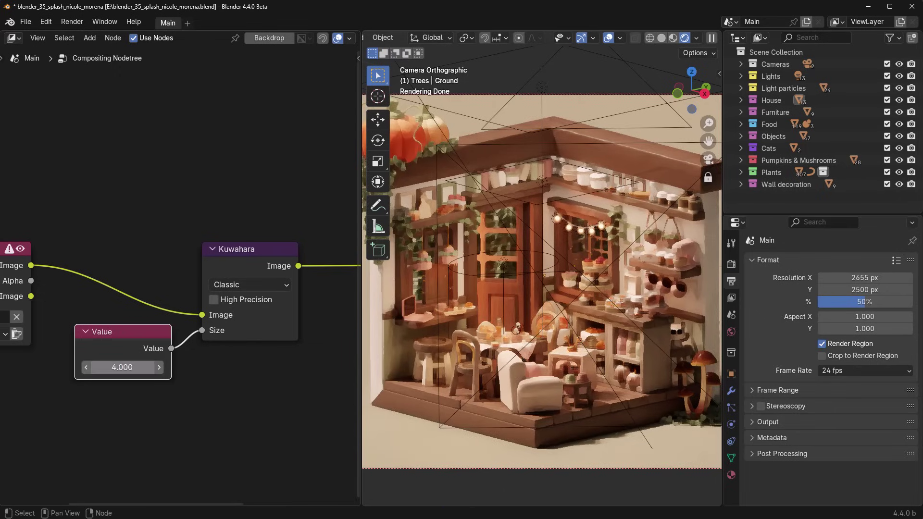
{"action": "key", "text": "Return"}
{"action": "key", "text": "Return"}
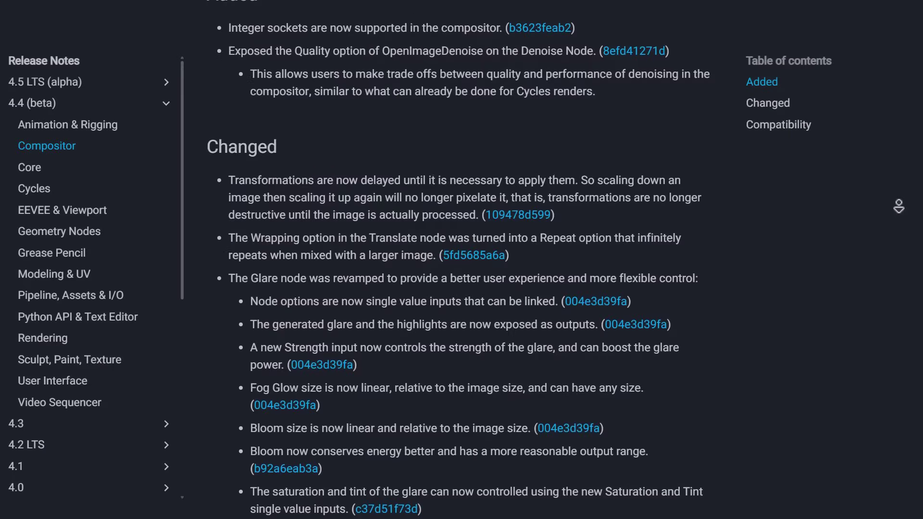
Step: Read the Compositor notes' Changed section down to the Glare node improvements, then nudge the Transform Scale
{"action": "scroll", "coordinate": [898, 207], "scroll_direction": "down", "scroll_amount": 3}
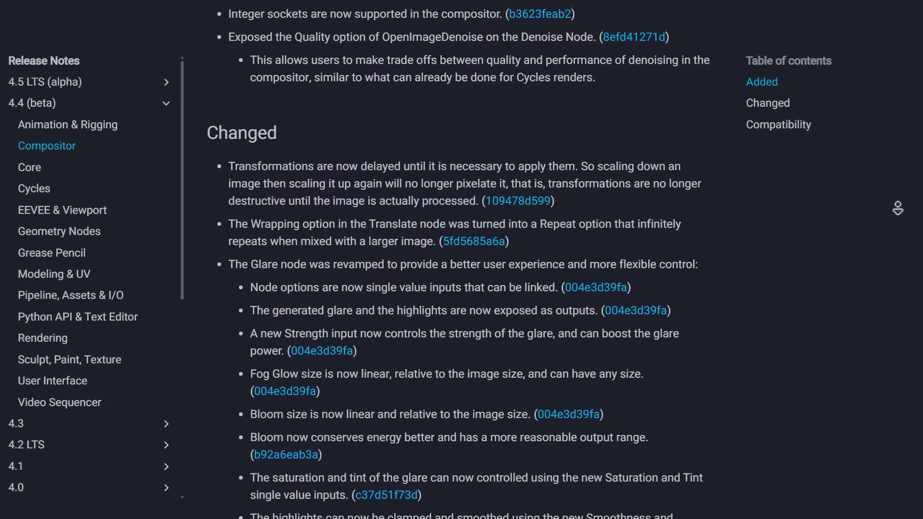
{"action": "scroll", "coordinate": [897, 208], "scroll_direction": "down", "scroll_amount": 2}
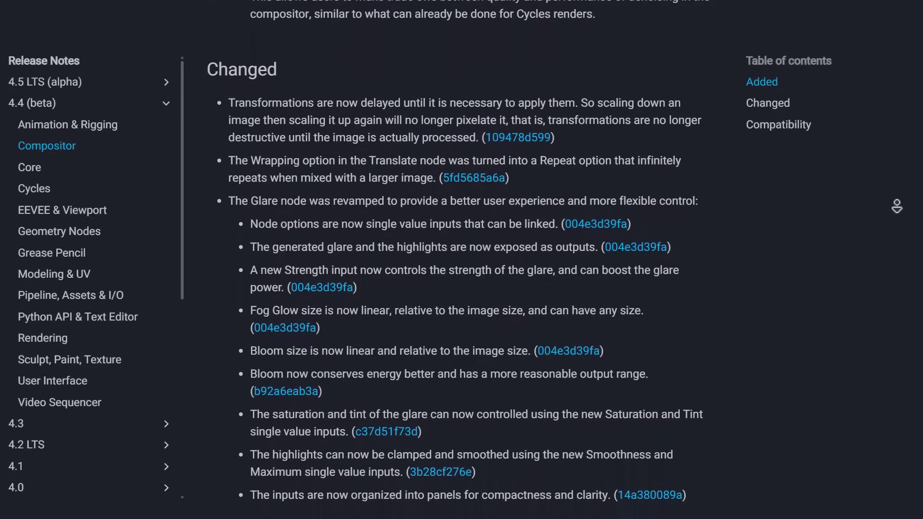
{"action": "scroll", "coordinate": [896, 202], "scroll_direction": "down", "scroll_amount": 2}
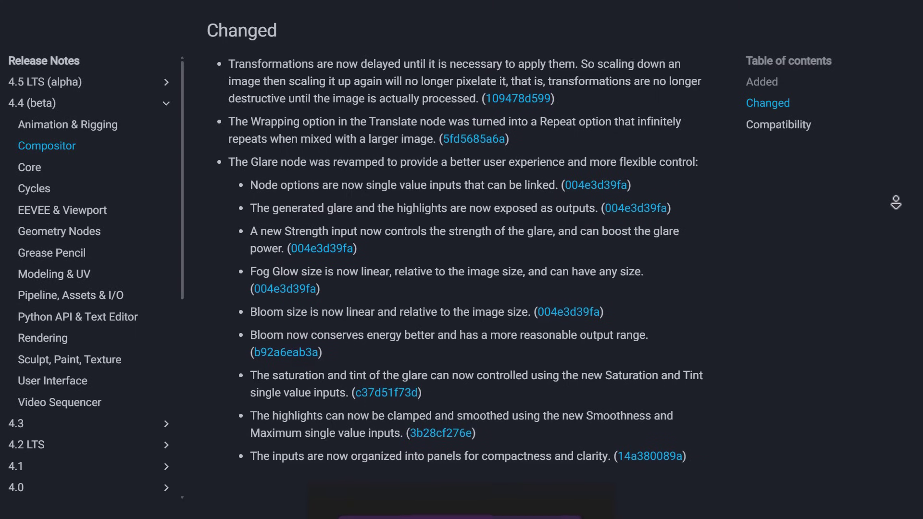
{"action": "scroll", "coordinate": [896, 202], "scroll_direction": "down", "scroll_amount": 1}
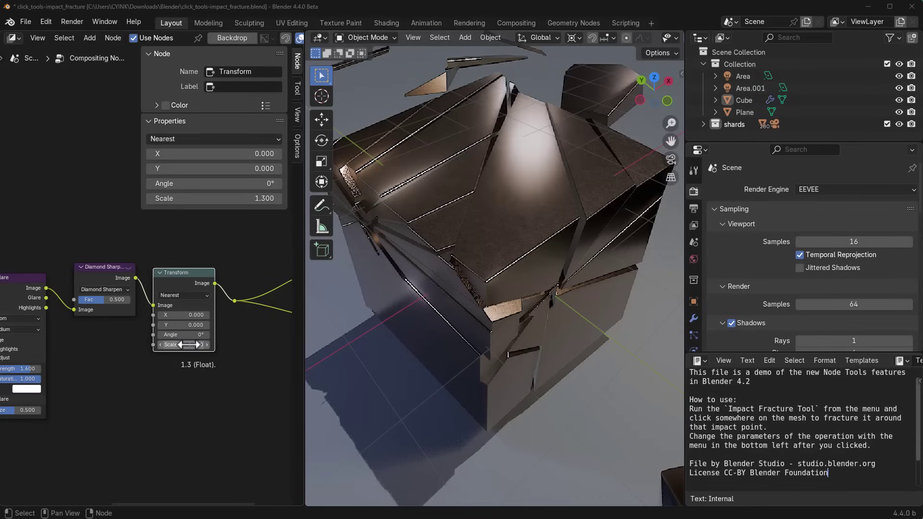
{"action": "mouse_move", "coordinate": [188, 345]}
{"action": "left_mouse_down"}
{"action": "mouse_move", "coordinate": [175, 345]}
{"action": "mouse_move", "coordinate": [192, 344]}
{"action": "left_mouse_up"}
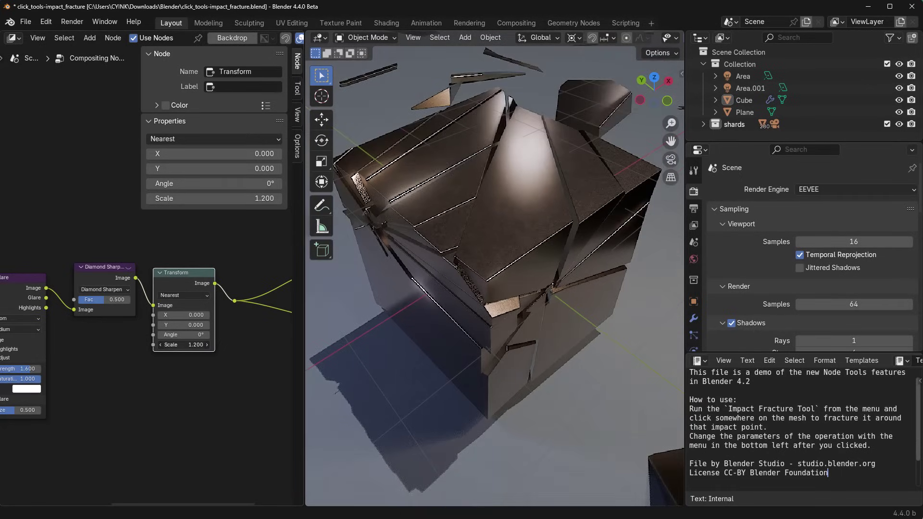
Step: Drag the Transform node's Scale to 1.2, down to 0, then back to 0.6
{"action": "middle_click_drag", "start_coordinate": [349, 352], "coordinate": [443, 281]}
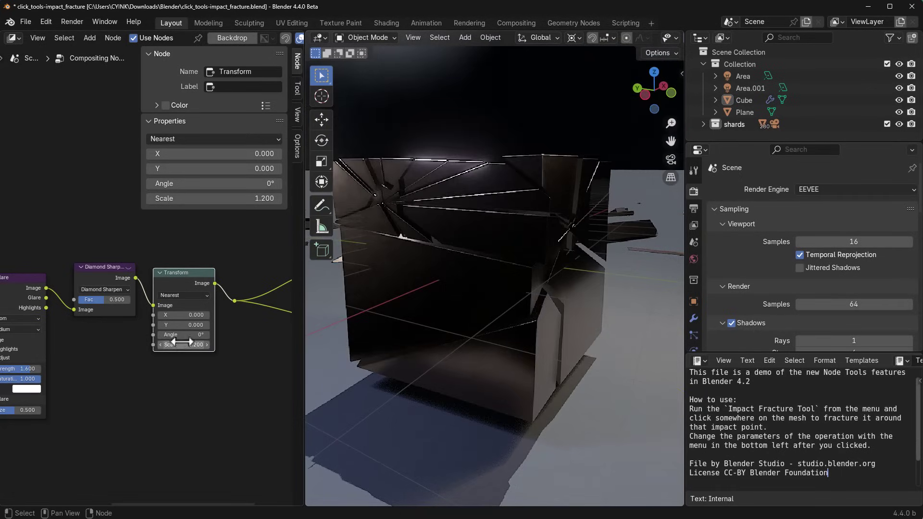
{"action": "left_click_drag", "start_coordinate": [190, 345], "coordinate": [163, 345]}
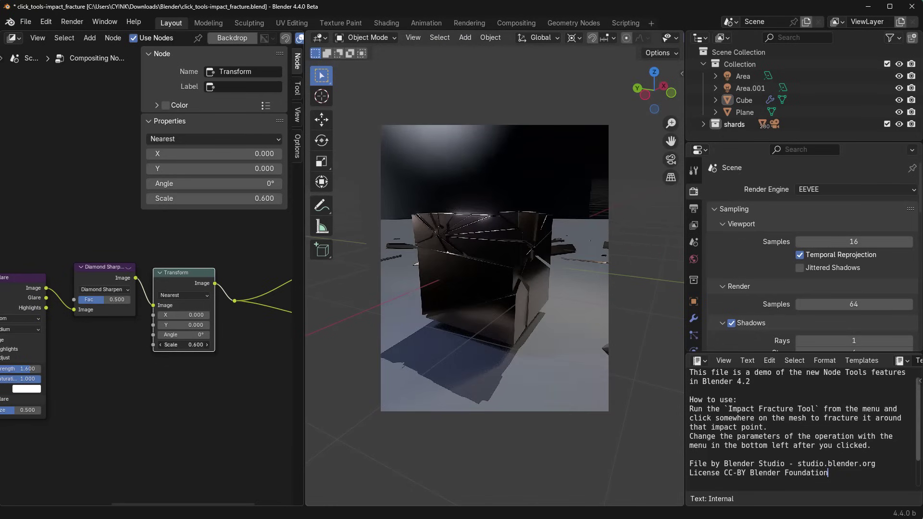
{"action": "middle_click_drag", "start_coordinate": [373, 324], "coordinate": [482, 312]}
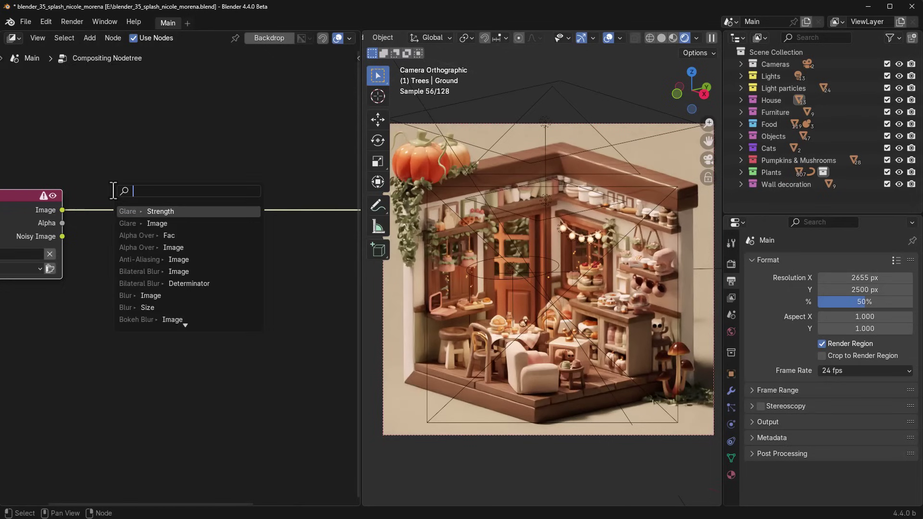
{"action": "key", "text": "Return"}
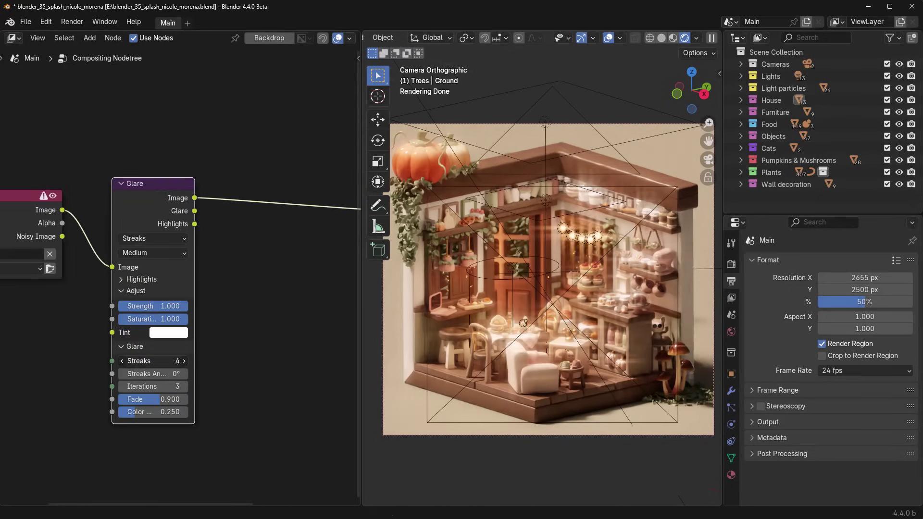
Step: Give the Glare node 8 streaks, 5 iterations, stronger colour modulation and a light blue tint
{"action": "mouse_move", "coordinate": [152, 360]}
{"action": "left_mouse_down"}
{"action": "mouse_move", "coordinate": [166, 360]}
{"action": "mouse_move", "coordinate": [147, 373]}
{"action": "mouse_move", "coordinate": [182, 373]}
{"action": "mouse_move", "coordinate": [164, 399]}
{"action": "left_mouse_up"}
{"action": "left_click", "coordinate": [184, 386]}
{"action": "left_click", "coordinate": [184, 386]}
{"action": "left_click_drag", "start_coordinate": [144, 412], "coordinate": [169, 412]}
{"action": "left_click", "coordinate": [169, 332]}
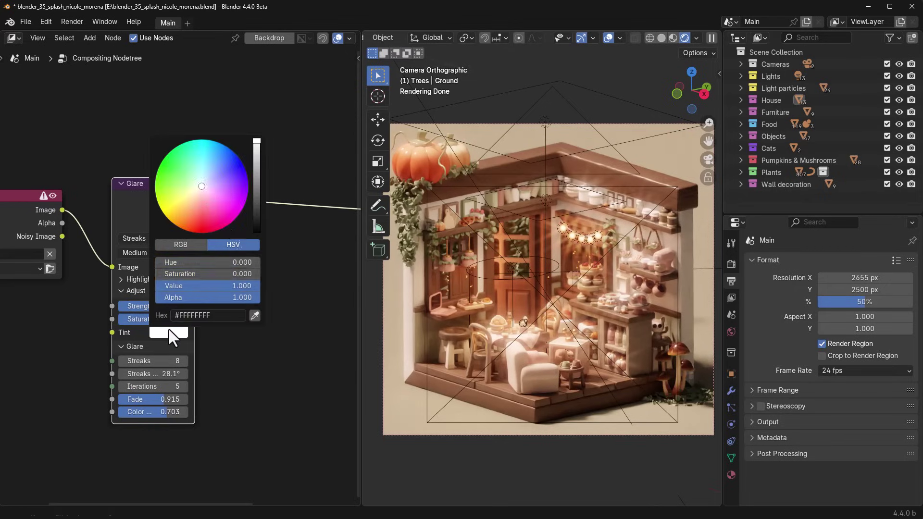
{"action": "mouse_move", "coordinate": [201, 186]}
{"action": "left_mouse_down"}
{"action": "mouse_move", "coordinate": [217, 195]}
{"action": "mouse_move", "coordinate": [219, 173]}
{"action": "mouse_move", "coordinate": [206, 188]}
{"action": "mouse_move", "coordinate": [209, 166]}
{"action": "mouse_move", "coordinate": [198, 192]}
{"action": "left_mouse_up"}
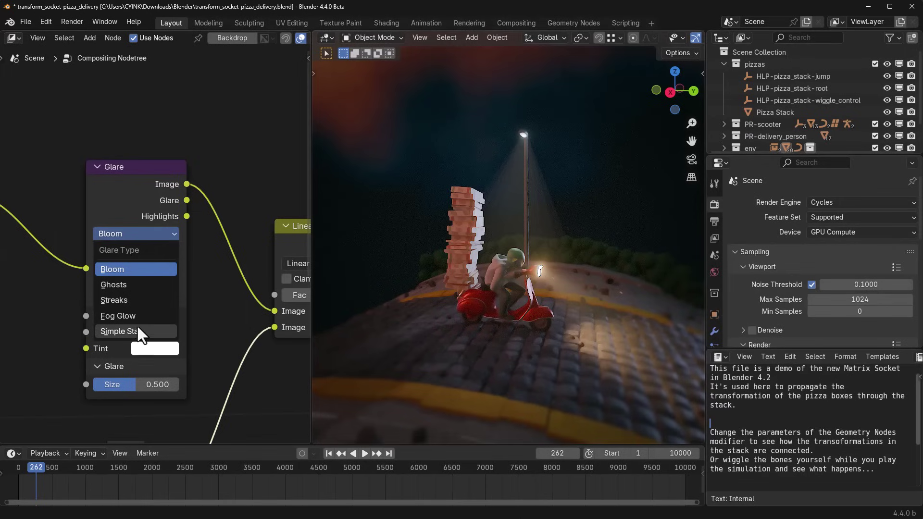
Step: Try Fog Glow with a larger size, then settle on Bloom at strength 0.787, size 0.307
{"action": "left_click", "coordinate": [118, 316]}
{"action": "left_click_drag", "start_coordinate": [141, 387], "coordinate": [168, 384]}
{"action": "left_click_drag", "start_coordinate": [142, 317], "coordinate": [123, 317]}
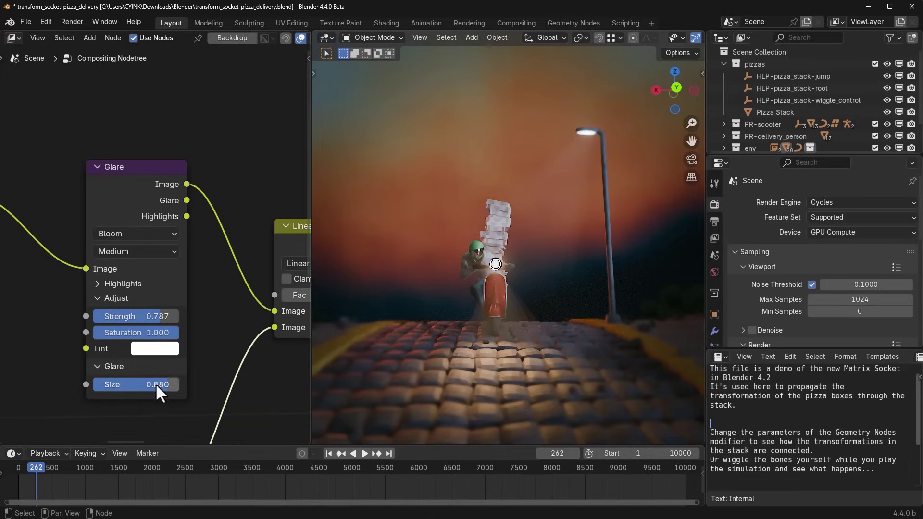
{"action": "left_click_drag", "start_coordinate": [155, 383], "coordinate": [135, 385]}
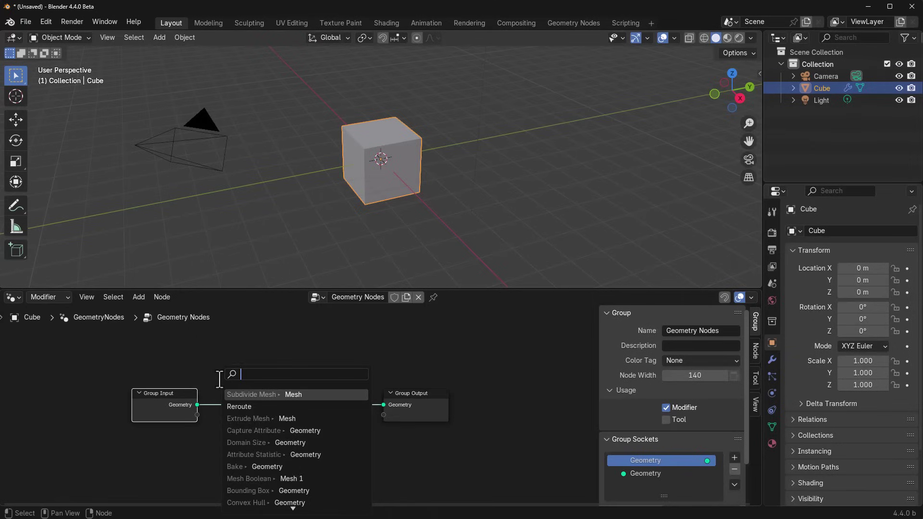
Step: Add a Subdivision Surface node between Group Input and Group Output via the 'subd' search
{"action": "type", "text": "b"}
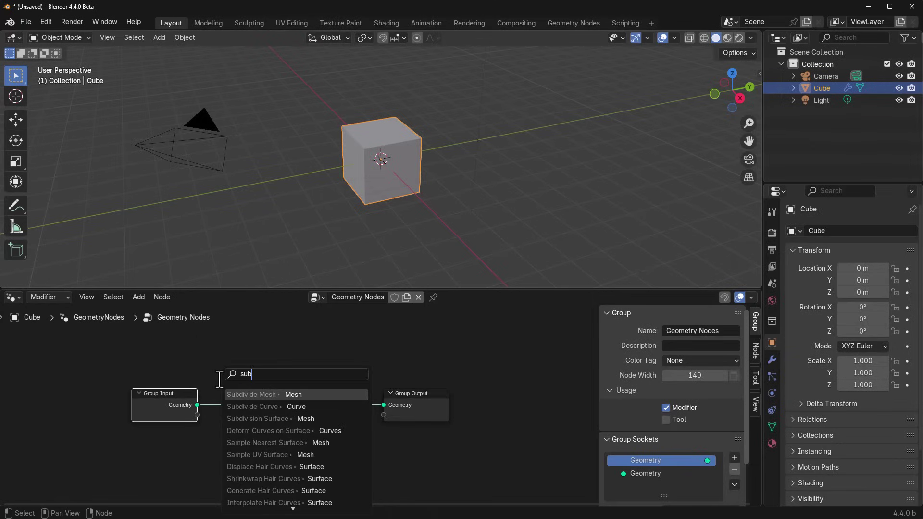
{"action": "type", "text": "d"}
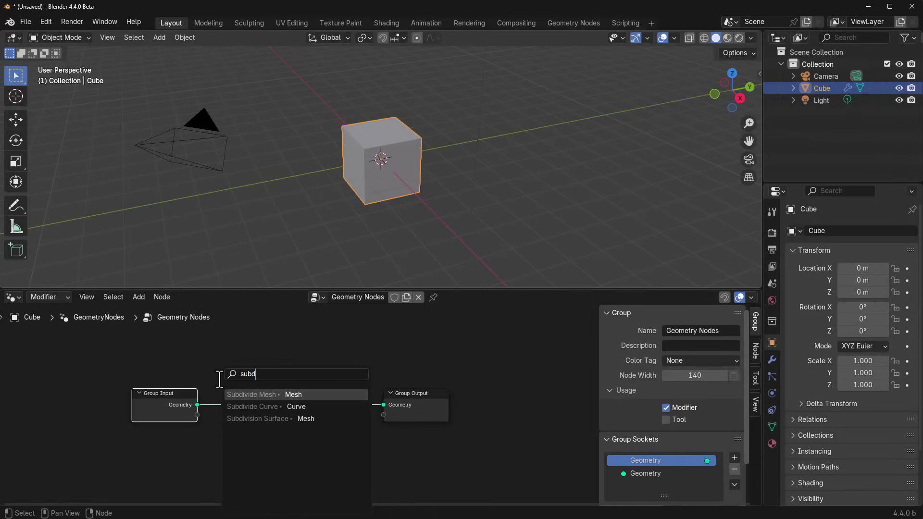
{"action": "left_click", "coordinate": [263, 419]}
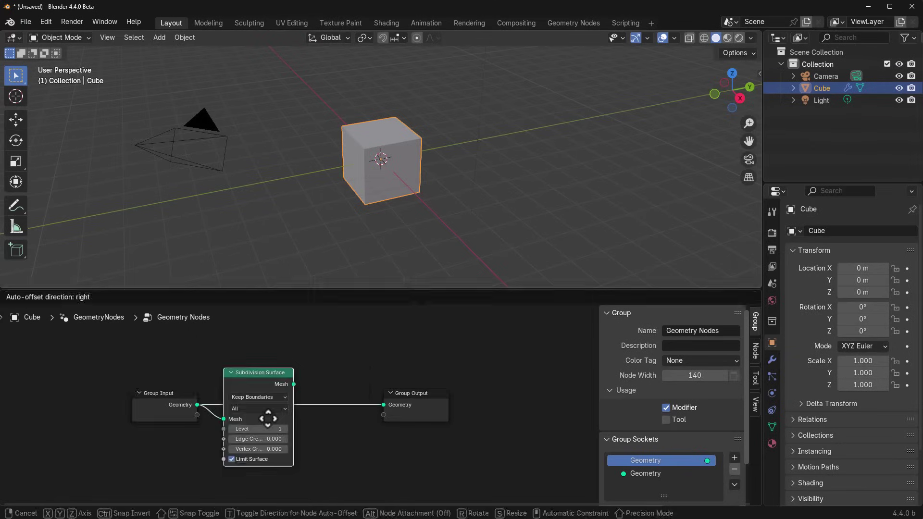
{"action": "left_click", "coordinate": [273, 417]}
{"action": "scroll", "coordinate": [322, 439], "scroll_direction": "up", "scroll_amount": 2}
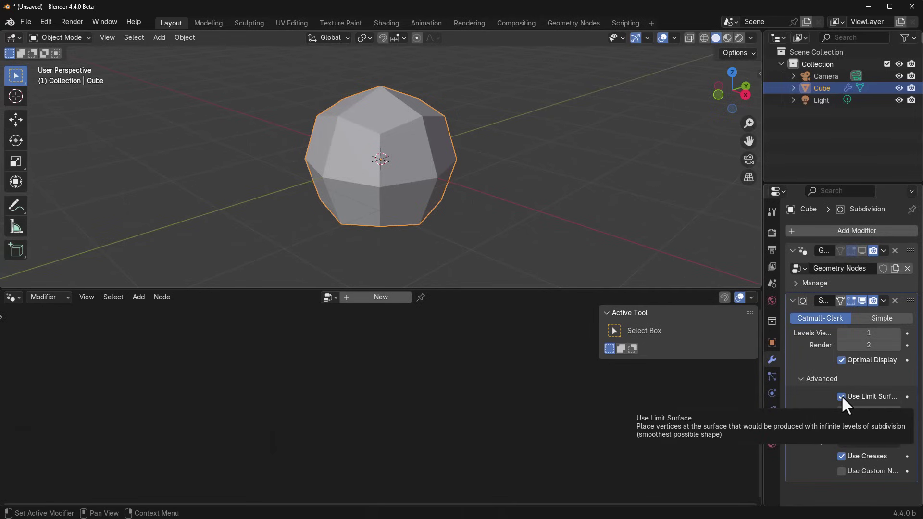
Step: Compare Limit Surface on and off, set the node's level to 3, and leave Limit Surface enabled
{"action": "left_click", "coordinate": [842, 397]}
{"action": "left_click", "coordinate": [841, 397]}
{"action": "left_click", "coordinate": [841, 397]}
{"action": "left_click", "coordinate": [841, 397]}
{"action": "left_click", "coordinate": [842, 397]}
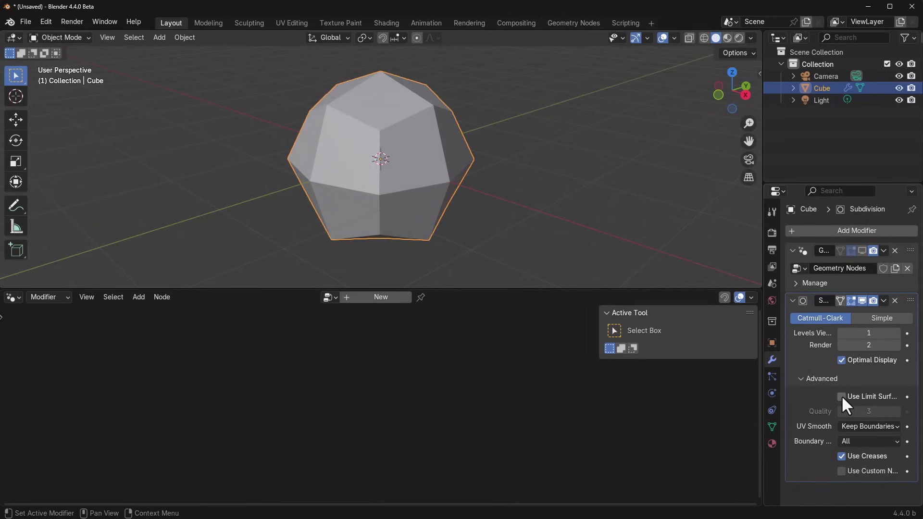
{"action": "left_click", "coordinate": [841, 396]}
{"action": "left_click", "coordinate": [841, 397]}
{"action": "left_click_drag", "start_coordinate": [209, 438], "coordinate": [210, 437]}
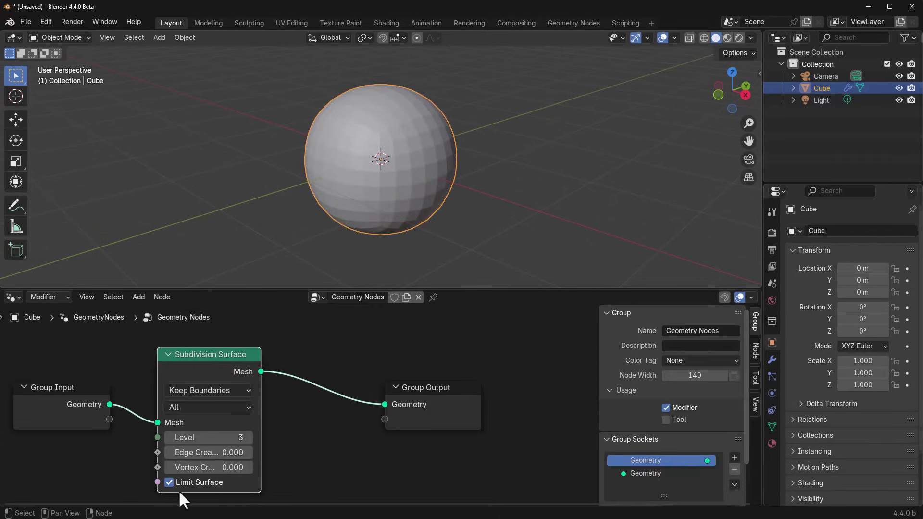
{"action": "left_click", "coordinate": [168, 483]}
{"action": "left_click", "coordinate": [169, 482]}
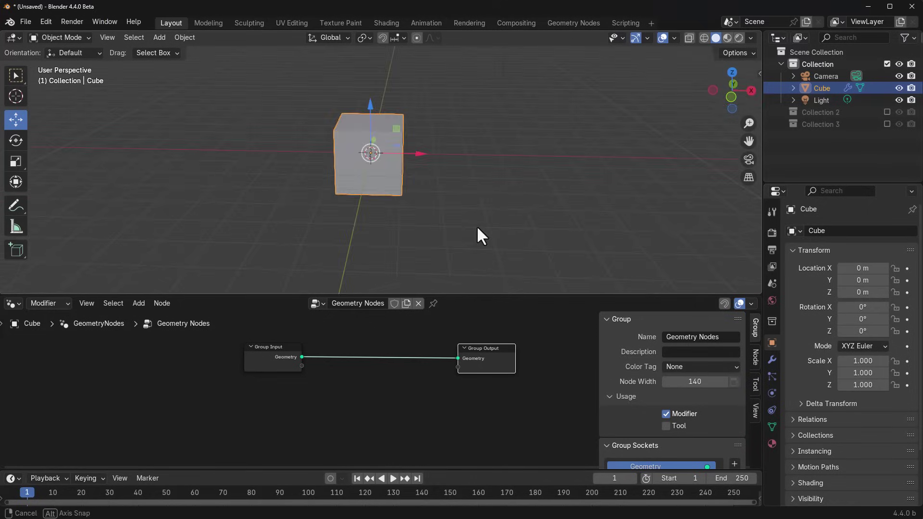
Step: Move and zoom the view in closer to the cube
{"action": "middle_click_drag", "start_coordinate": [477, 226], "coordinate": [373, 245]}
{"action": "scroll", "coordinate": [411, 201], "scroll_direction": "up", "scroll_amount": 2}
{"action": "scroll", "coordinate": [409, 192], "scroll_direction": "down", "scroll_amount": 5}
{"action": "scroll", "coordinate": [410, 200], "scroll_direction": "up", "scroll_amount": 5}
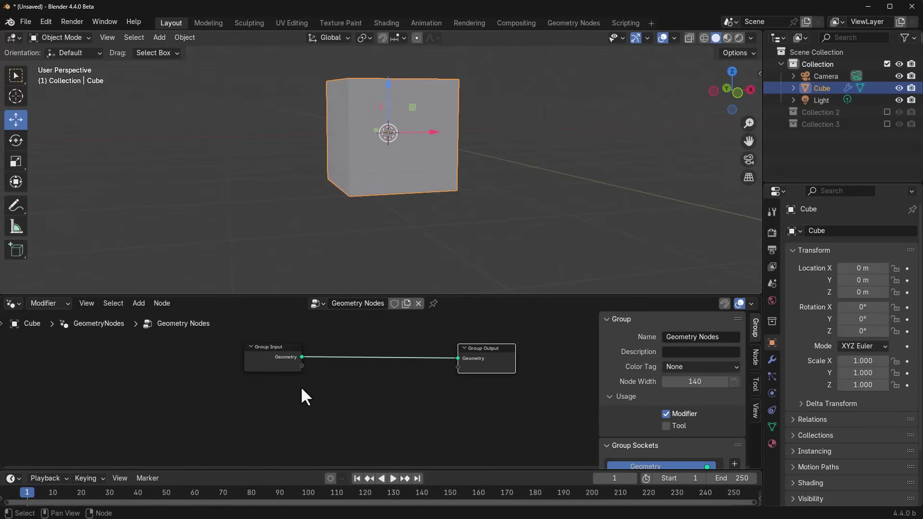
Step: Enable Collection 2 and add a Collection input node set to Collection 2
{"action": "left_click", "coordinate": [887, 112]}
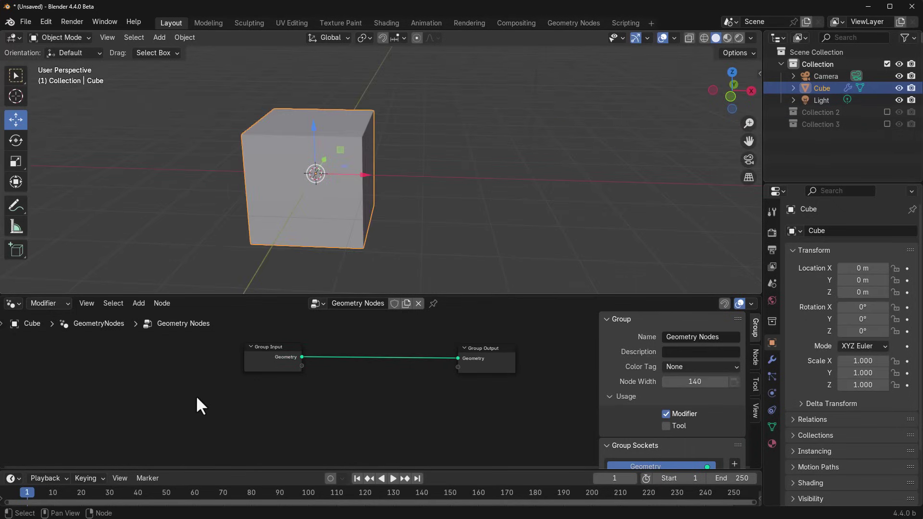
{"action": "key", "text": "shift+a"}
{"action": "type", "text": "col"}
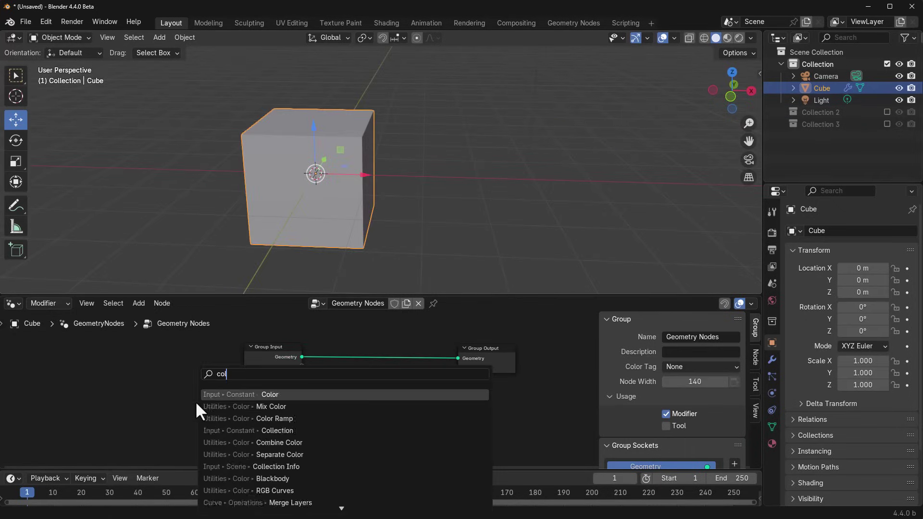
{"action": "type", "text": "lec"}
{"action": "key", "text": "Return"}
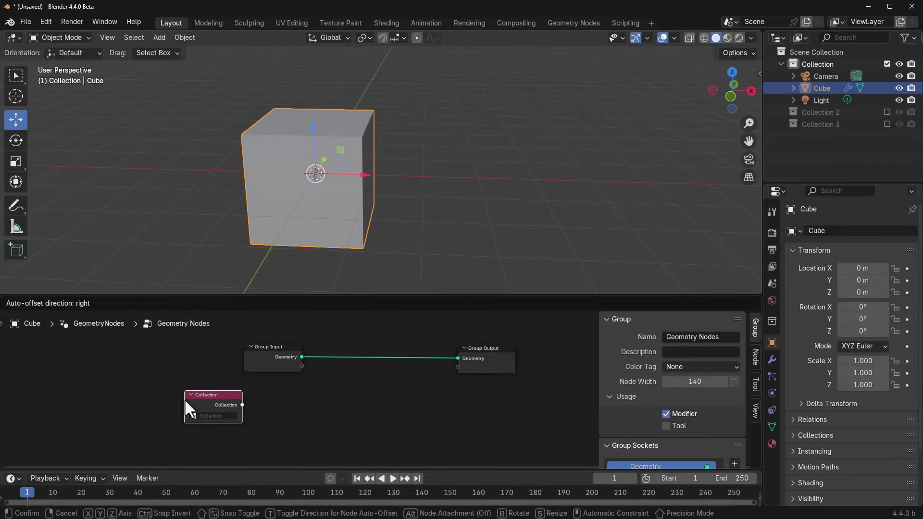
{"action": "left_click", "coordinate": [186, 403]}
{"action": "left_click", "coordinate": [202, 416]}
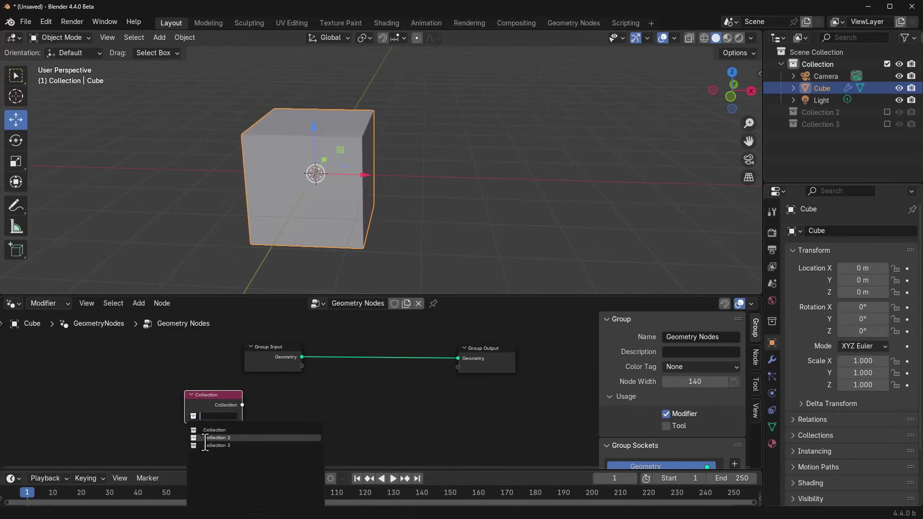
{"action": "key", "text": "Return"}
Step: Add a linked Collection Info node and Instance on Points, feeding its instances into the points
{"action": "left_click_drag", "start_coordinate": [242, 404], "coordinate": [336, 374]}
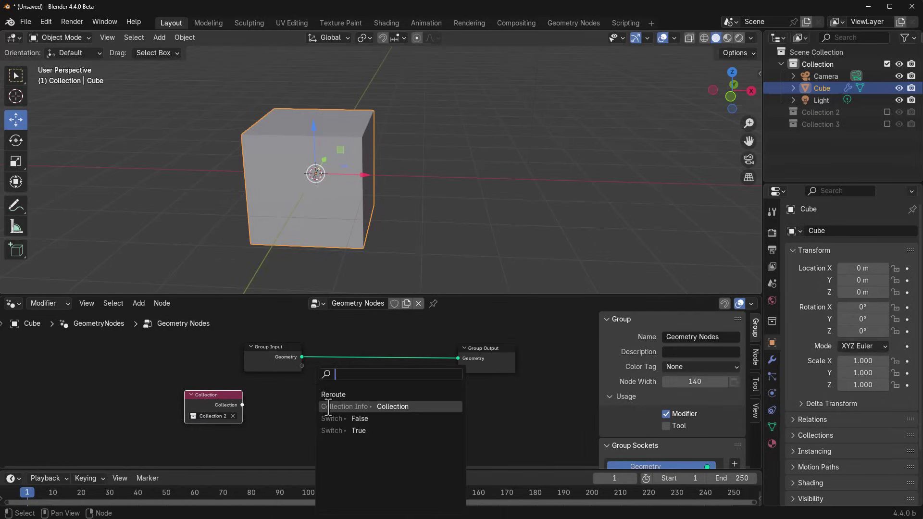
{"action": "left_click", "coordinate": [370, 407]}
{"action": "middle_click_drag", "start_coordinate": [355, 202], "coordinate": [378, 214]}
{"action": "key", "text": "shift+a"}
{"action": "type", "text": "ins"}
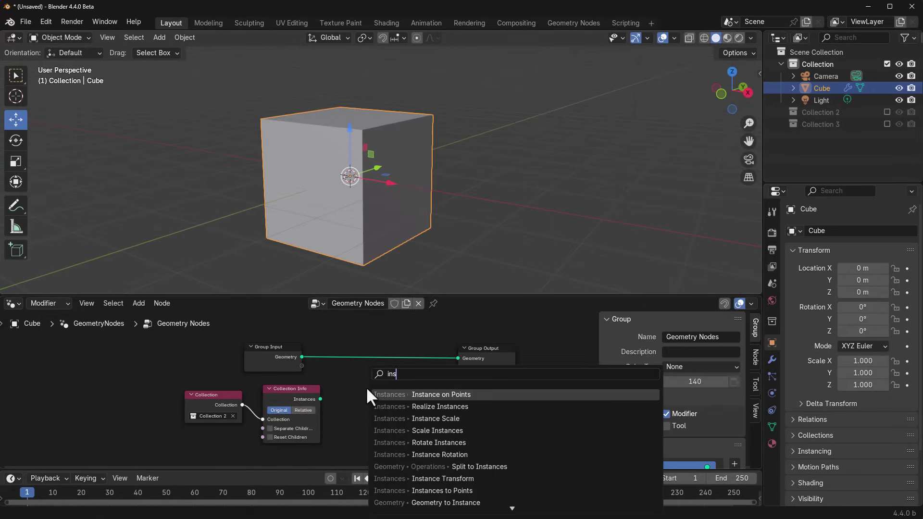
{"action": "key", "text": "Return"}
{"action": "left_click", "coordinate": [378, 336]}
{"action": "scroll", "coordinate": [380, 390], "scroll_direction": "up", "scroll_amount": 2}
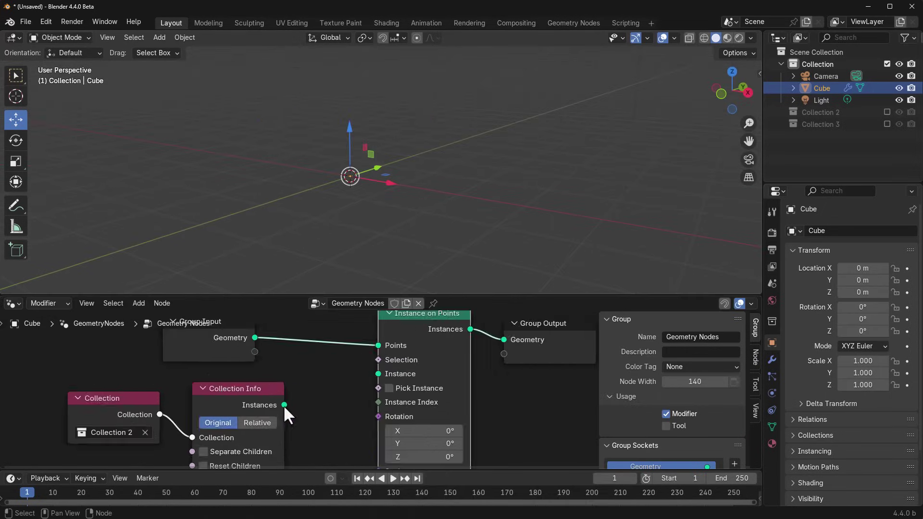
{"action": "left_click_drag", "start_coordinate": [284, 405], "coordinate": [367, 373]}
Step: Enable Separate Children, Reset Children and Pick Instance so each point gets one child
{"action": "scroll", "coordinate": [374, 220], "scroll_direction": "down", "scroll_amount": 5}
{"action": "mouse_move", "coordinate": [373, 217]}
{"action": "middle_mouse_down"}
{"action": "mouse_move", "coordinate": [446, 234]}
{"action": "mouse_move", "coordinate": [365, 226]}
{"action": "middle_mouse_up"}
{"action": "middle_click_drag", "start_coordinate": [194, 469], "coordinate": [256, 414]}
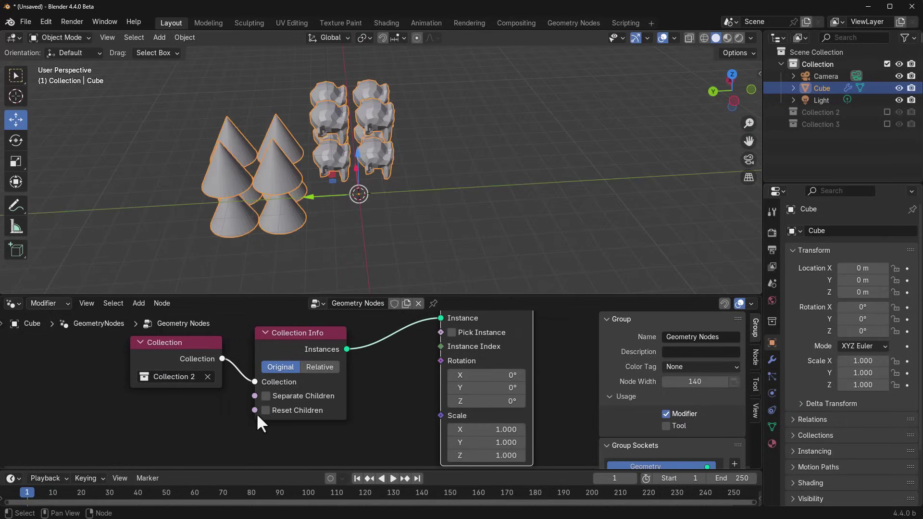
{"action": "left_click", "coordinate": [265, 410]}
{"action": "left_click", "coordinate": [265, 396]}
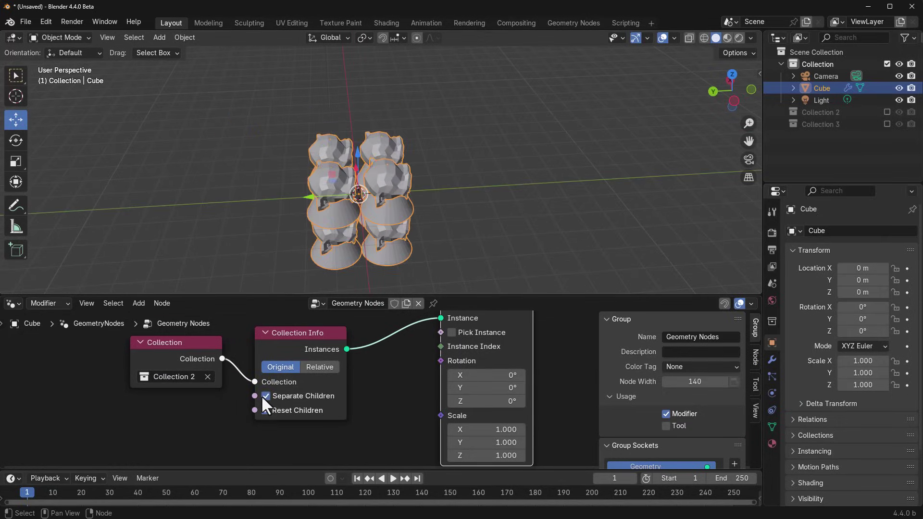
{"action": "middle_click_drag", "start_coordinate": [308, 278], "coordinate": [320, 233]}
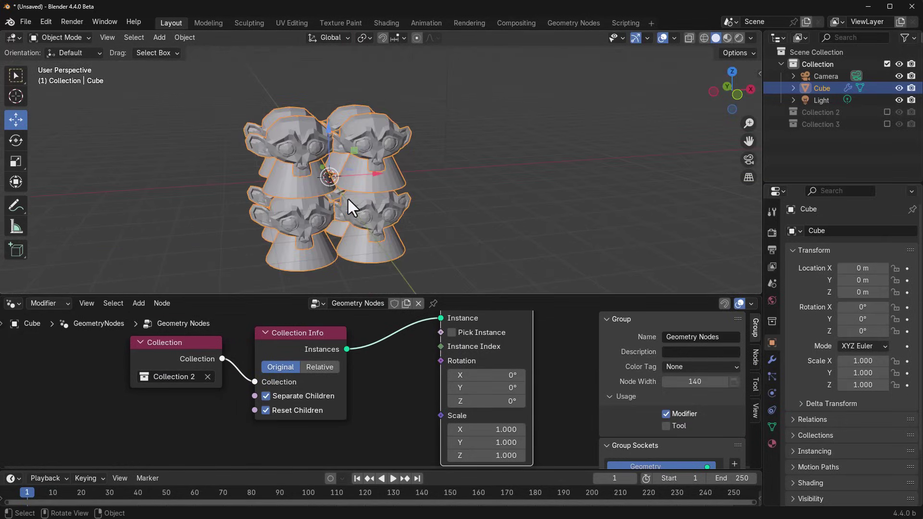
{"action": "middle_click_drag", "start_coordinate": [370, 391], "coordinate": [377, 426]}
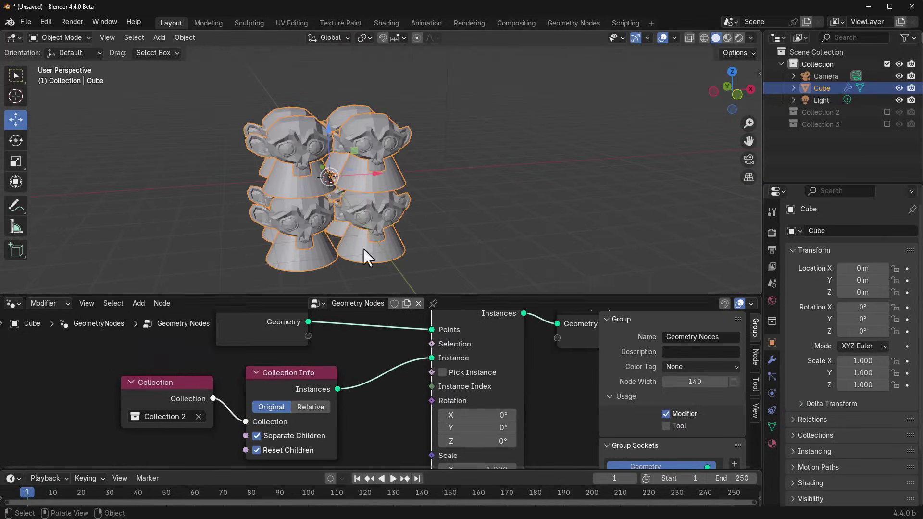
{"action": "middle_click_drag", "start_coordinate": [286, 189], "coordinate": [313, 130]}
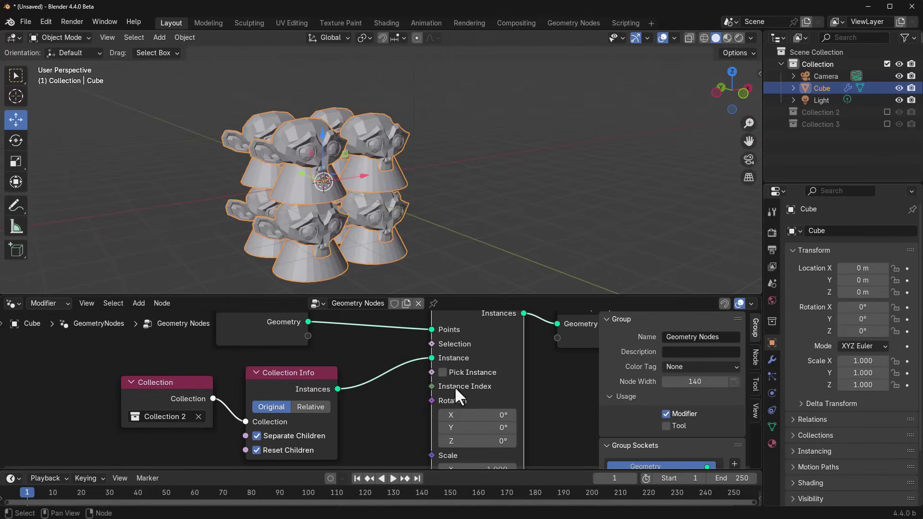
{"action": "left_click", "coordinate": [446, 374]}
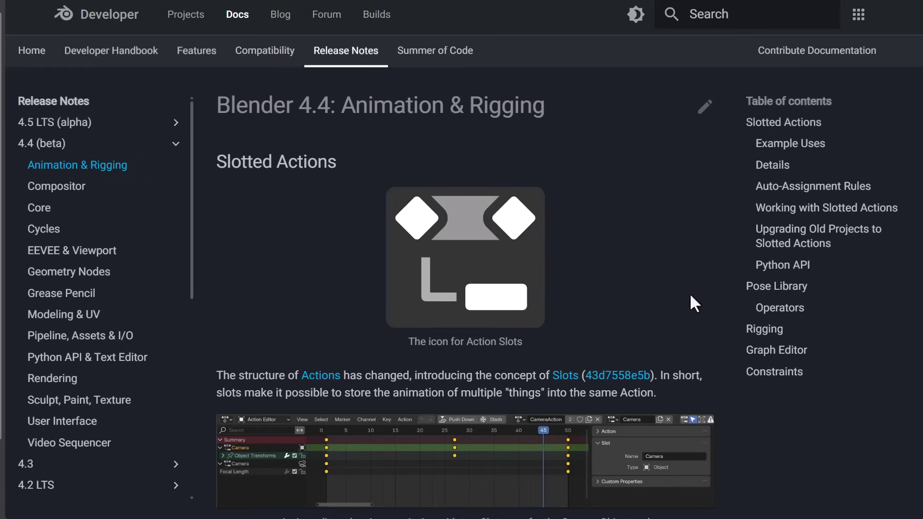
Step: Scroll the Animation & Rigging notes from Slotted Actions down to the Pose Library section
{"action": "scroll", "coordinate": [690, 296], "scroll_direction": "down", "scroll_amount": 3}
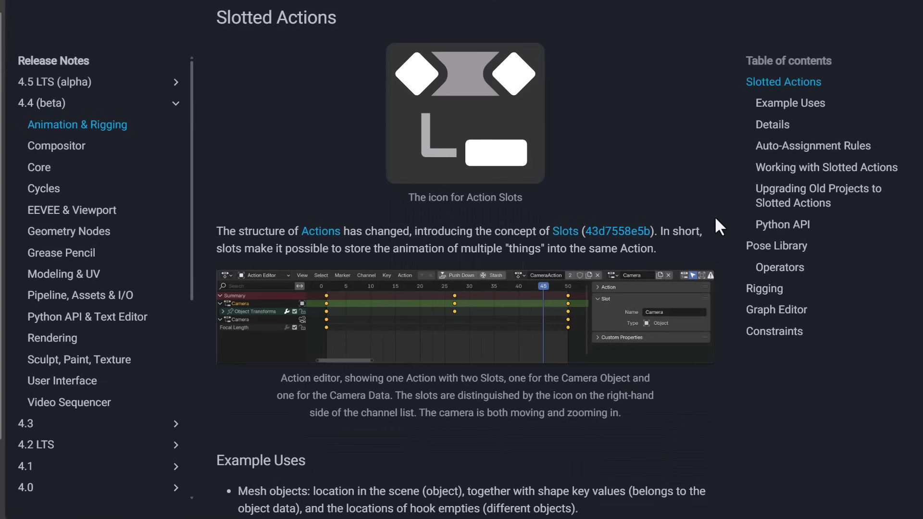
{"action": "scroll", "coordinate": [714, 218], "scroll_direction": "down", "scroll_amount": 7}
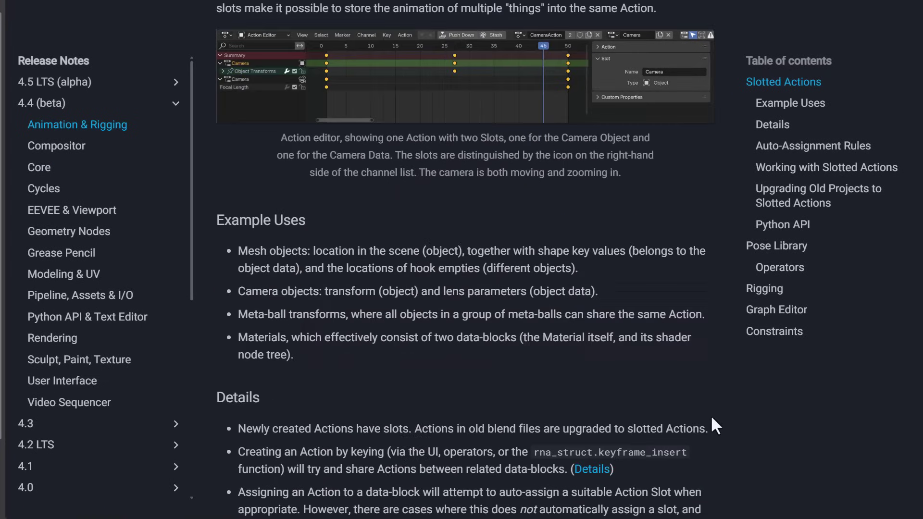
{"action": "scroll", "coordinate": [666, 324], "scroll_direction": "down", "scroll_amount": 6}
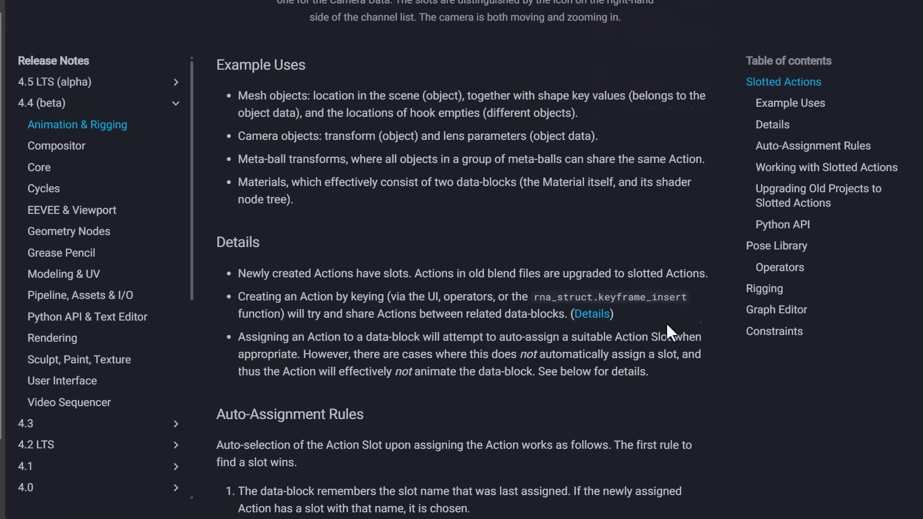
{"action": "scroll", "coordinate": [667, 325], "scroll_direction": "down", "scroll_amount": 20}
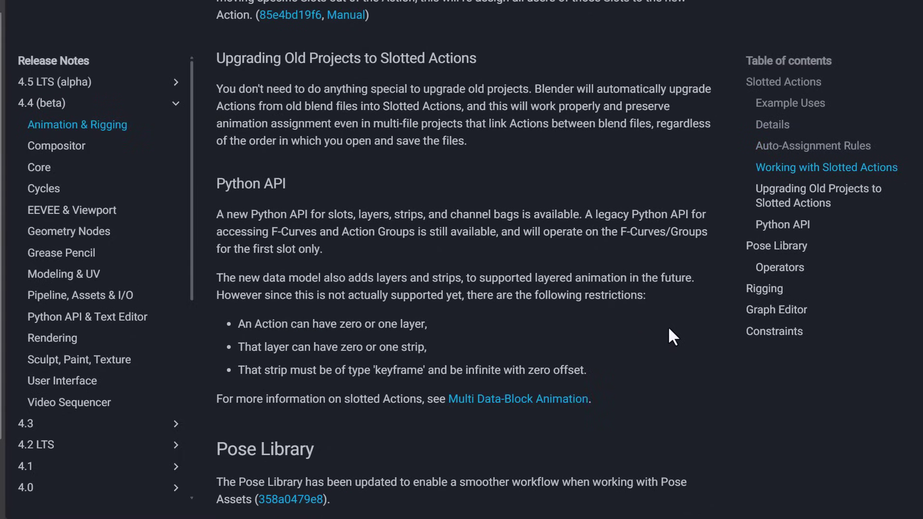
{"action": "scroll", "coordinate": [668, 329], "scroll_direction": "down", "scroll_amount": 2}
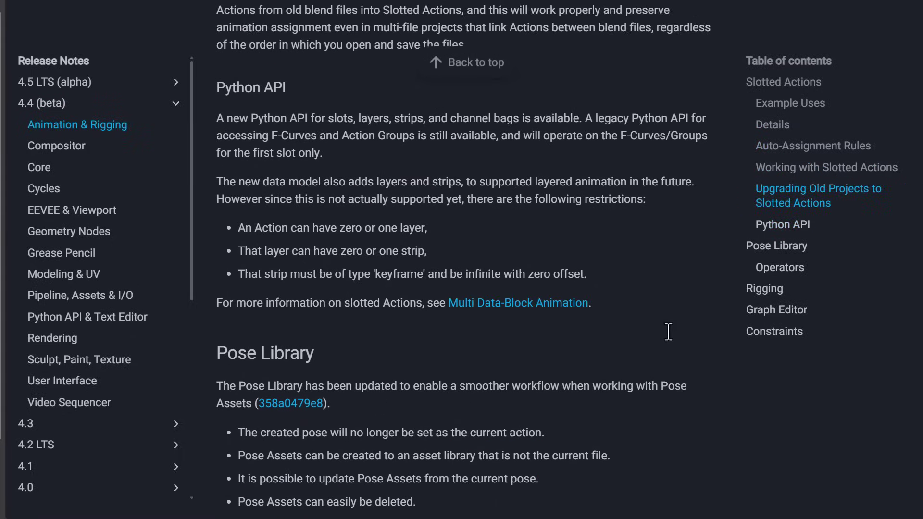
{"action": "scroll", "coordinate": [669, 331], "scroll_direction": "down", "scroll_amount": 4}
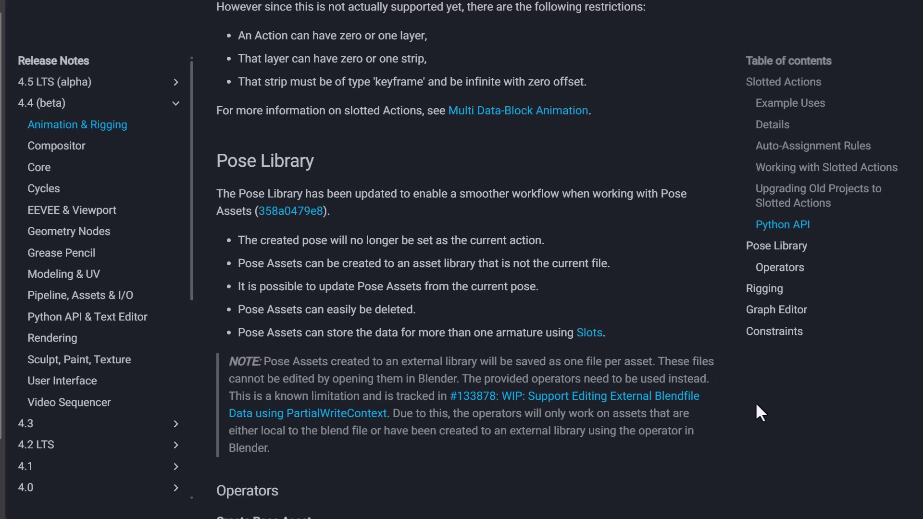
Step: Scroll the Animation & Rigging notes down to the Rigging, Graph Editor and Constraints sections
{"action": "scroll", "coordinate": [679, 336], "scroll_direction": "down", "scroll_amount": 6}
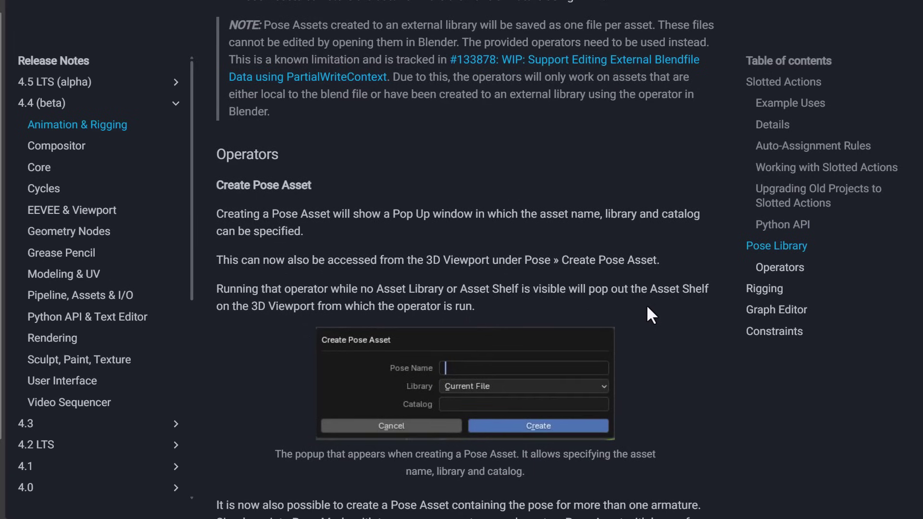
{"action": "scroll", "coordinate": [686, 324], "scroll_direction": "down", "scroll_amount": 7}
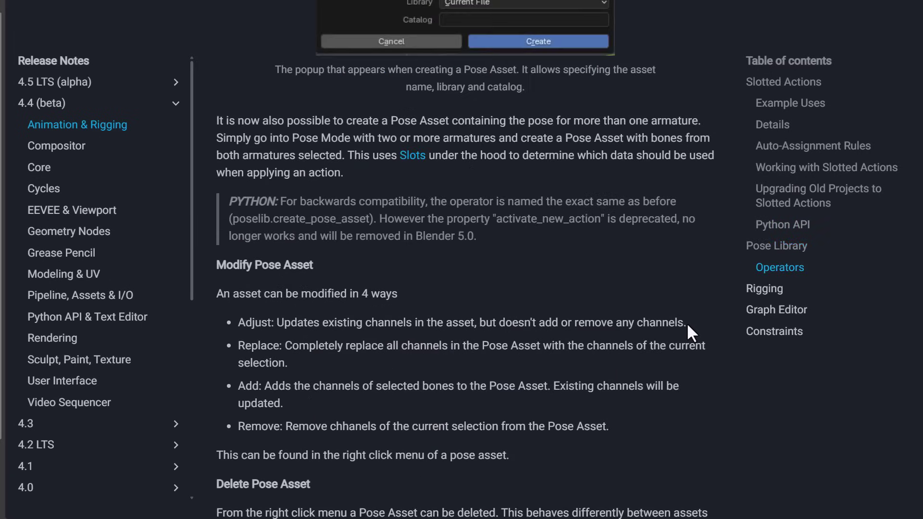
{"action": "scroll", "coordinate": [687, 324], "scroll_direction": "down", "scroll_amount": 7}
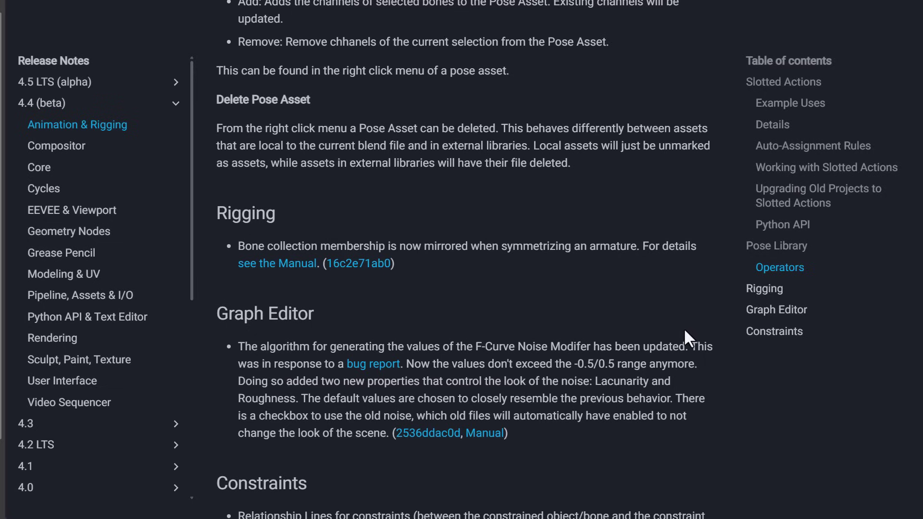
{"action": "scroll", "coordinate": [676, 333], "scroll_direction": "down", "scroll_amount": 3}
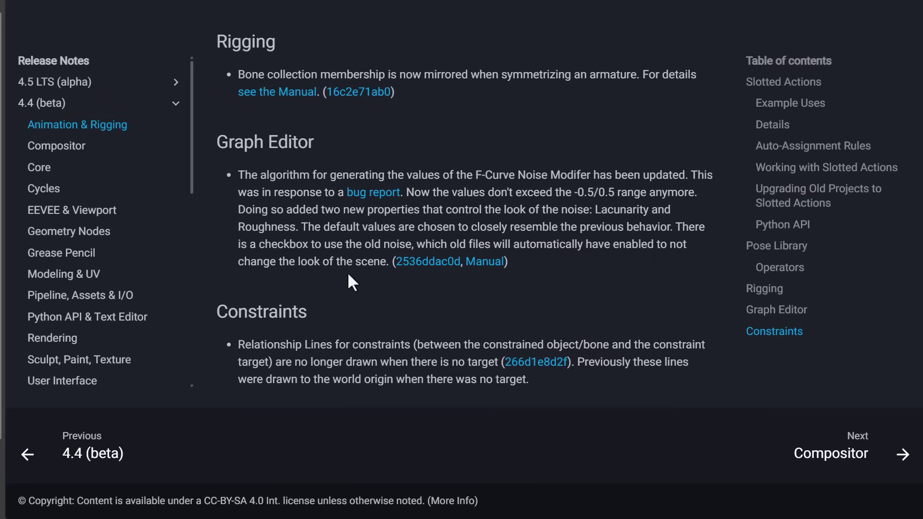
Step: Open the 4.4 (beta) release notes index and view its Compatibility section's library upgrades, like OpenColorIO 2.4
{"action": "left_click", "coordinate": [57, 103]}
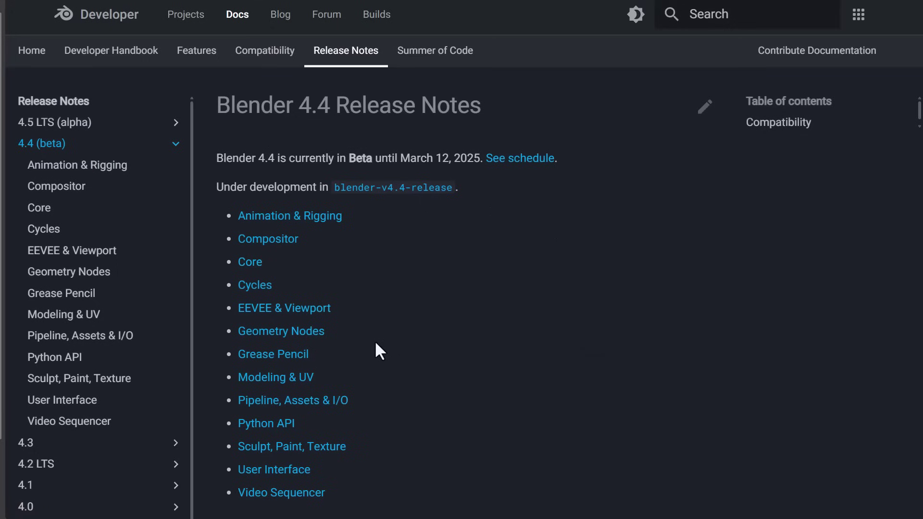
{"action": "scroll", "coordinate": [341, 229], "scroll_direction": "down", "scroll_amount": 6}
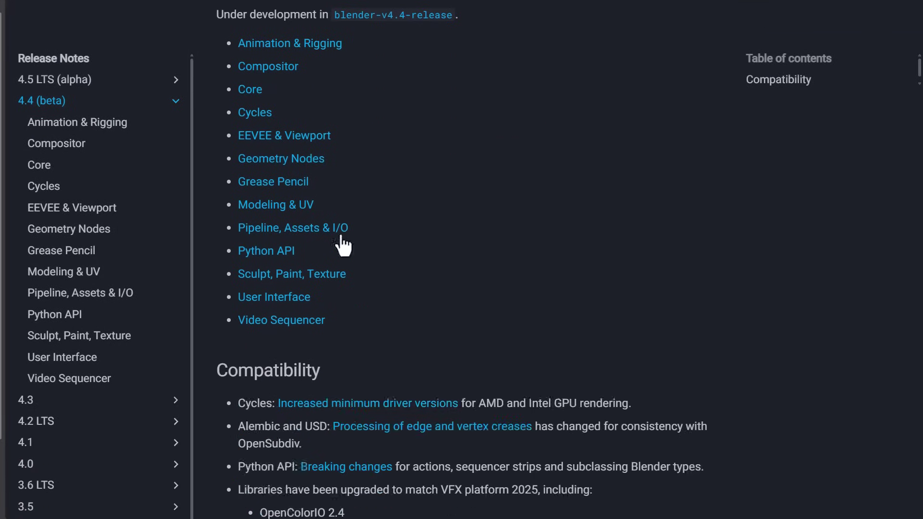
{"action": "scroll", "coordinate": [463, 249], "scroll_direction": "up", "scroll_amount": 1}
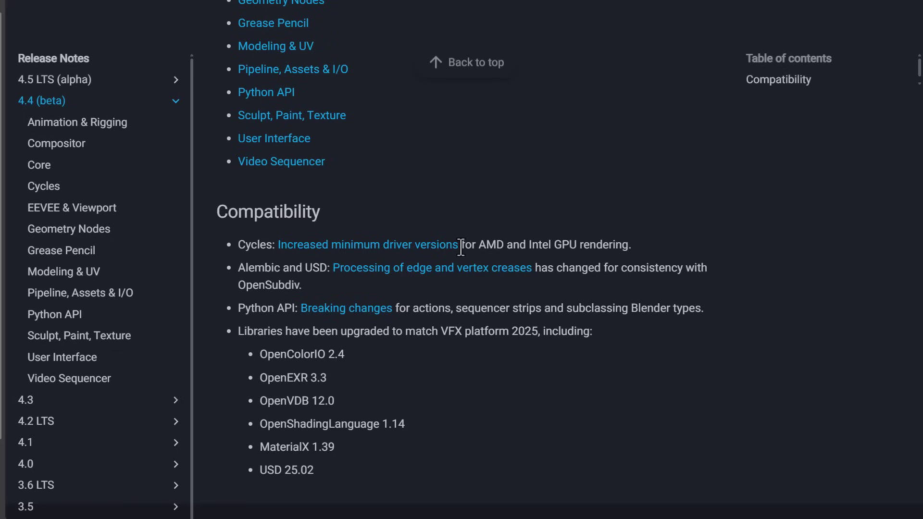
Step: Scroll through the 4.4 milestone's issues and pull requests: 86% completed, 35 open, 226 closed
{"action": "scroll", "coordinate": [464, 344], "scroll_direction": "up", "scroll_amount": 7}
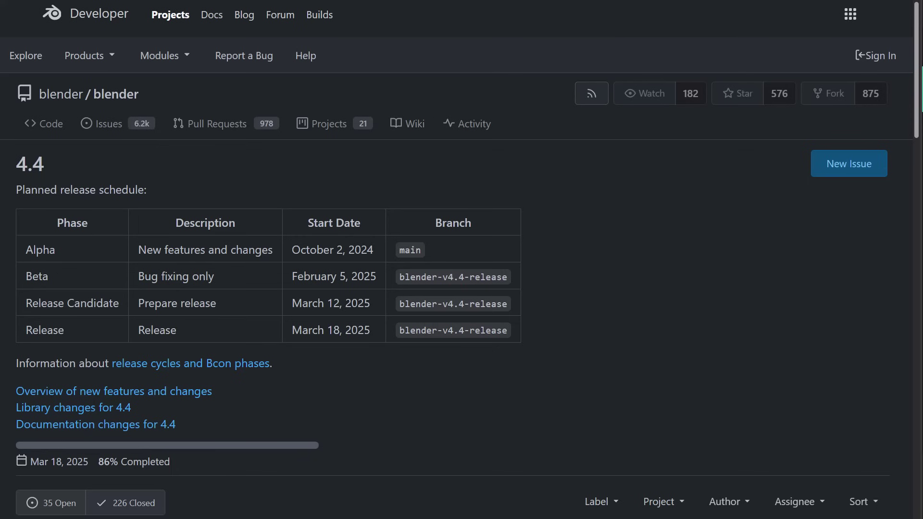
{"action": "scroll", "coordinate": [355, 297], "scroll_direction": "down", "scroll_amount": 12}
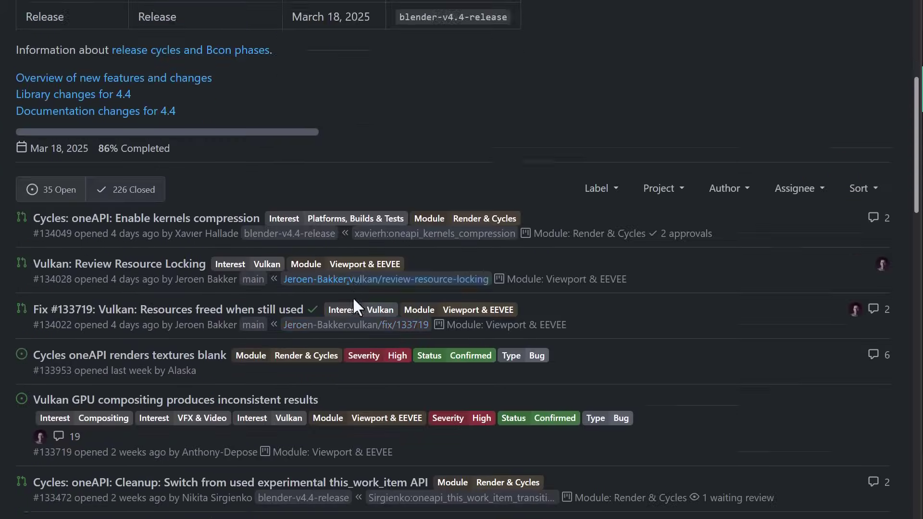
{"action": "scroll", "coordinate": [355, 297], "scroll_direction": "down", "scroll_amount": 12}
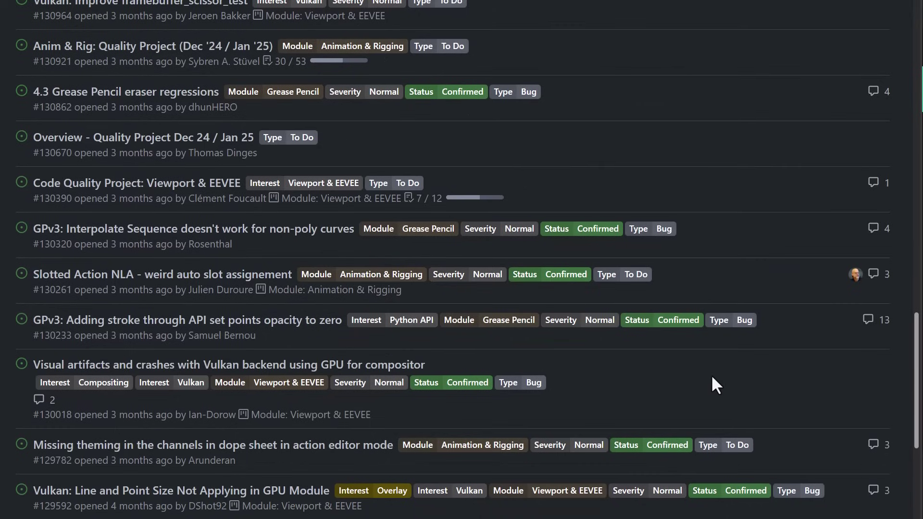
{"action": "scroll", "coordinate": [712, 383], "scroll_direction": "down", "scroll_amount": 8}
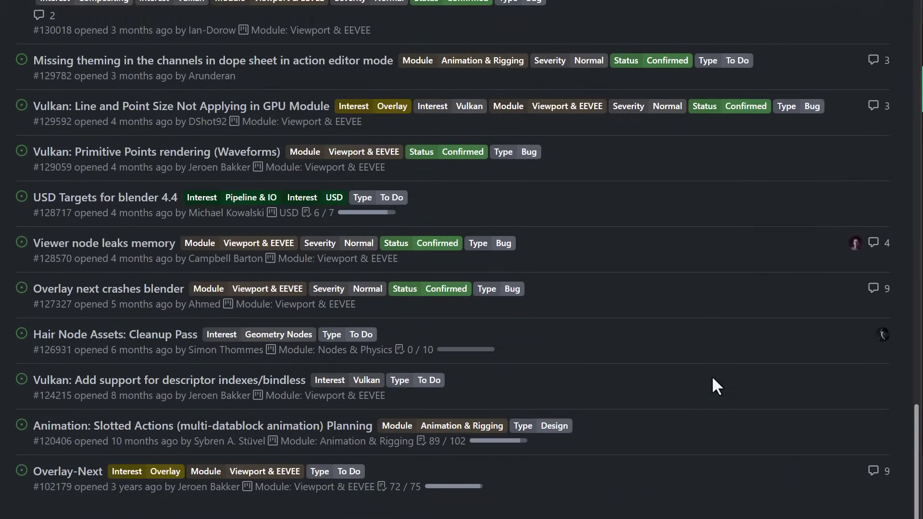